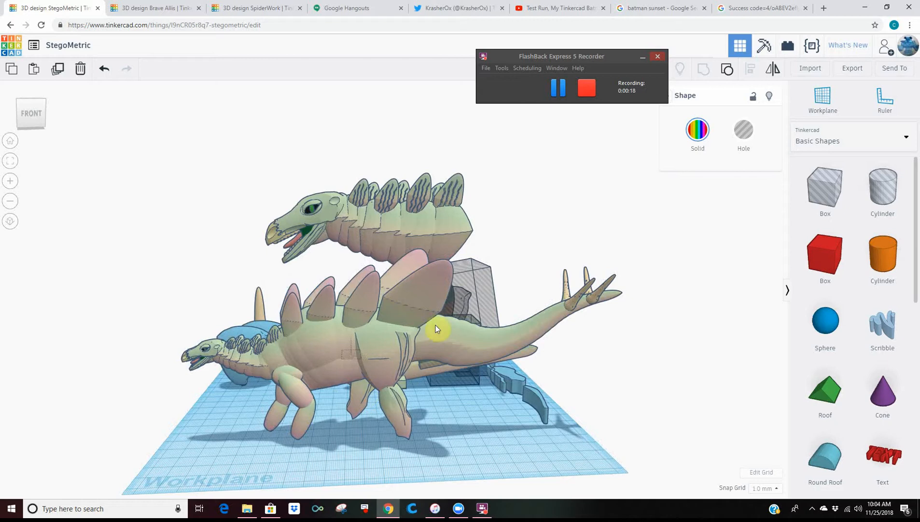
Inspect the large rear plate on the stegosaurus model's back
left_click(428, 296)
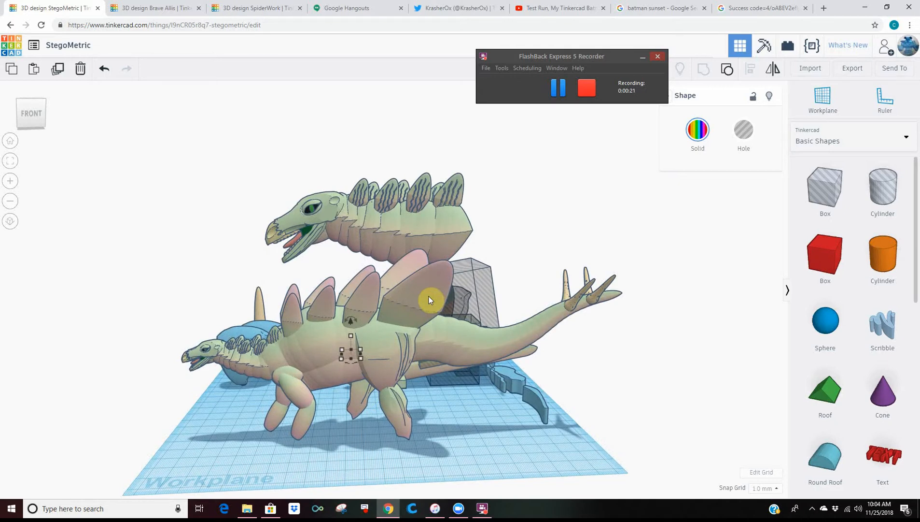
left_click(428, 299)
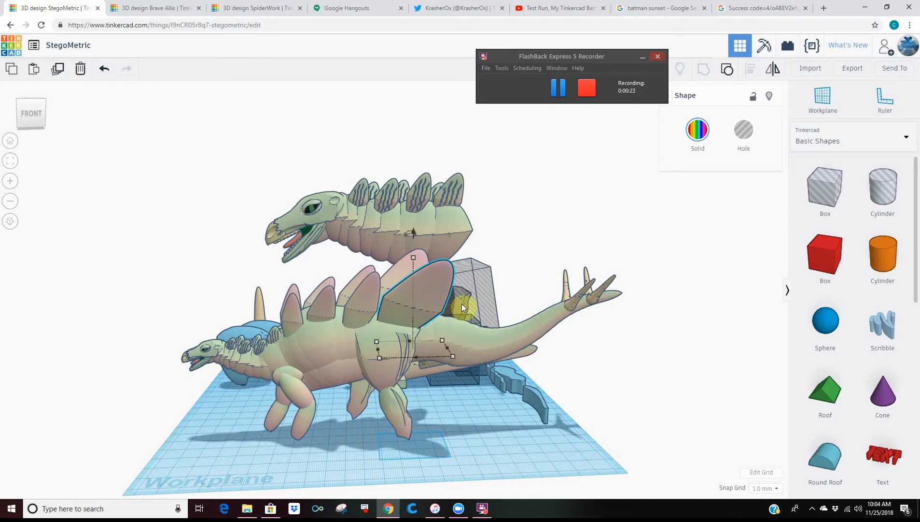
right_click_drag(475, 297, 471, 300)
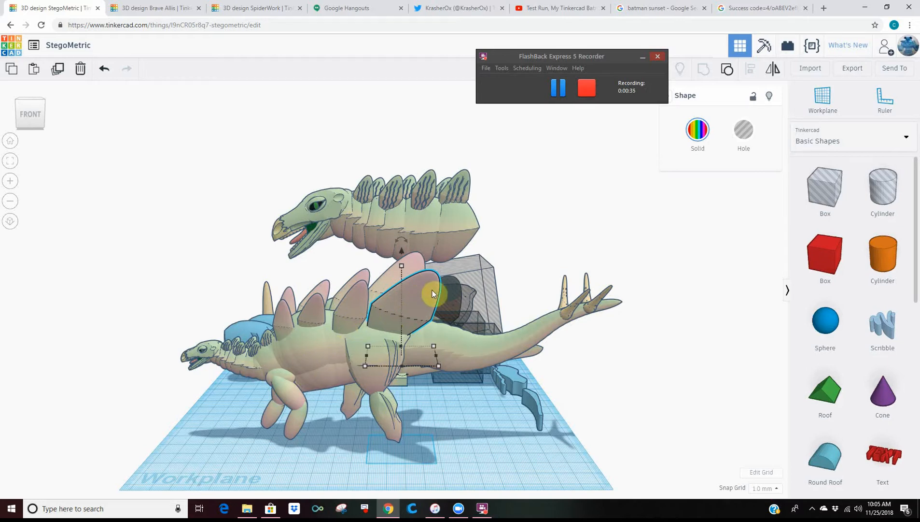
Switch to the StegosaurusPlates design, move the gradient slab about 31 mm sideways away from the blue plate shape, and reposition the plate
left_click(165, 10)
right_click_drag(454, 333, 445, 392)
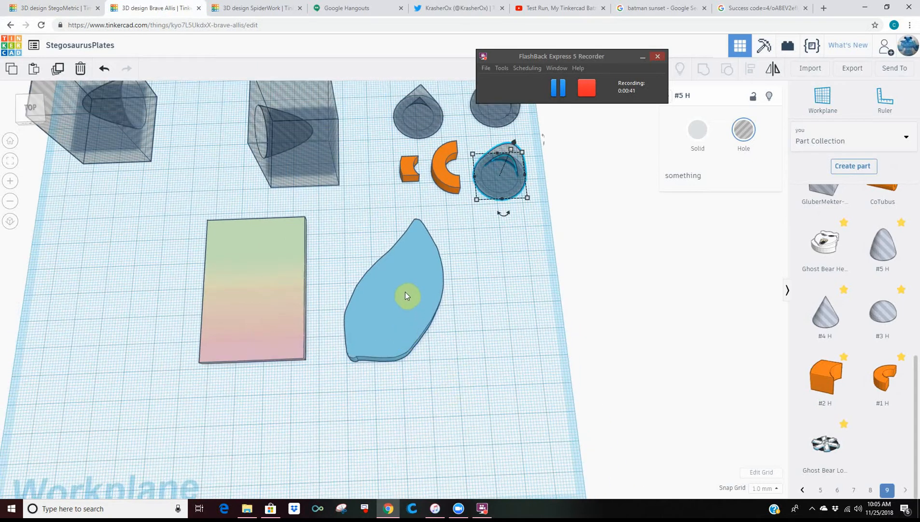
left_click_drag(405, 292, 421, 312)
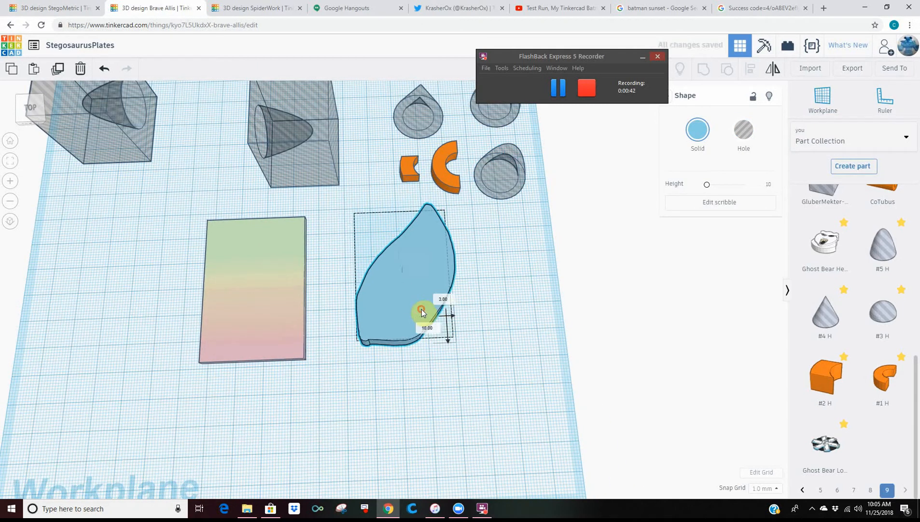
right_click_drag(454, 354, 425, 311)
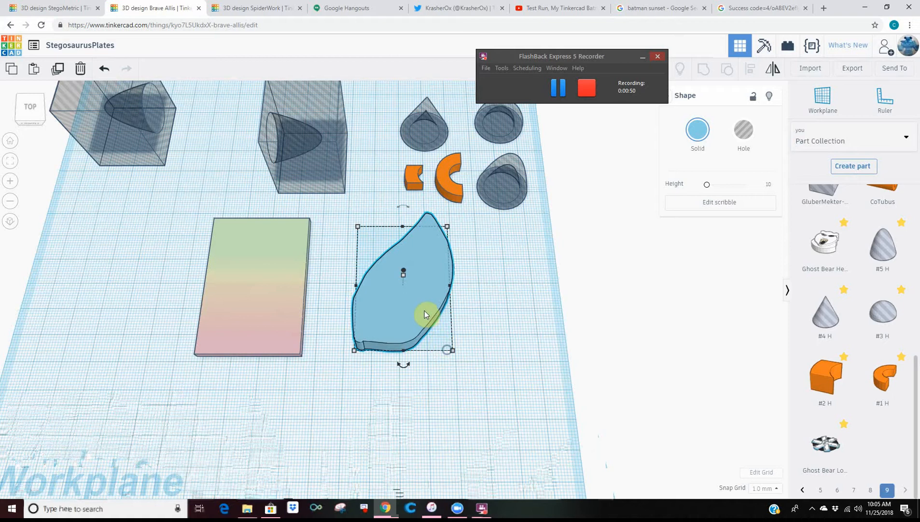
left_click_drag(423, 310, 420, 313)
left_click(282, 325)
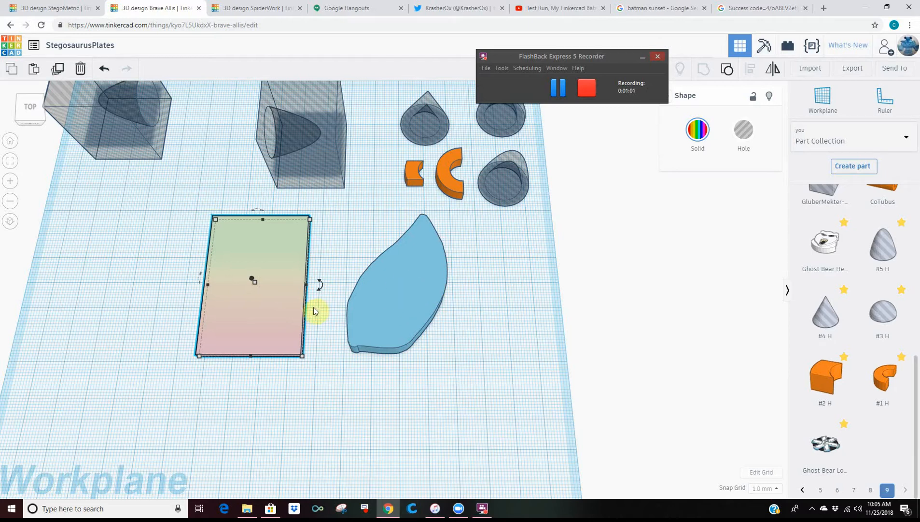
left_click_drag(250, 312, 204, 303)
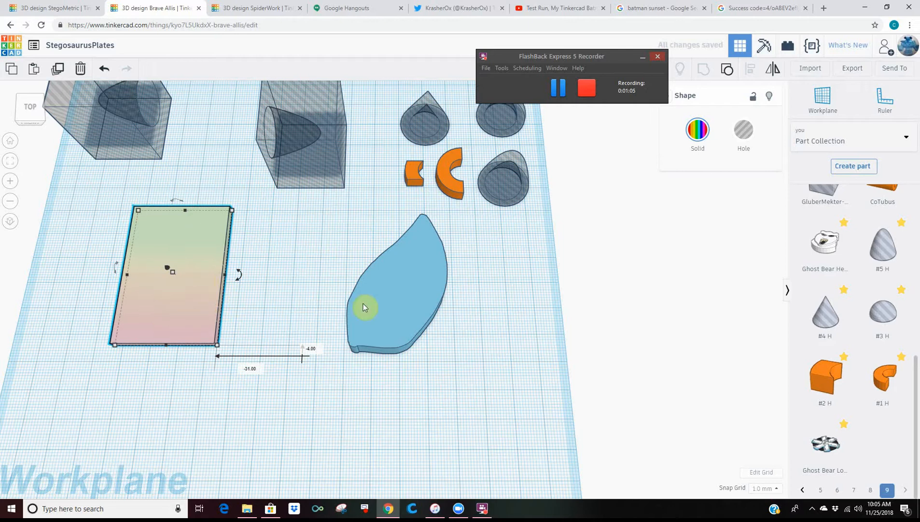
left_click_drag(396, 309, 368, 278)
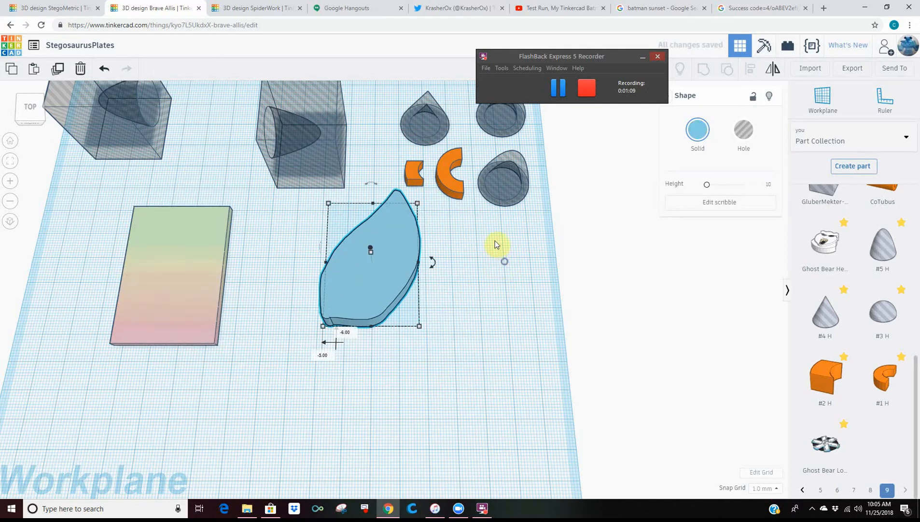
Duplicate the blue plate shape toward the front and set the original and the second cone-hole box aside at the back of the workplane
right_click_drag(494, 240, 498, 225)
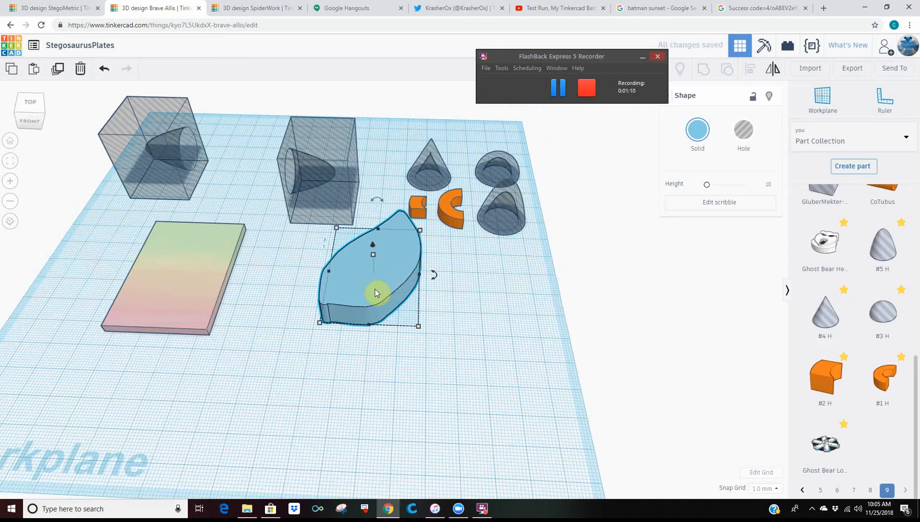
left_click_drag(375, 288, 383, 413, "alt")
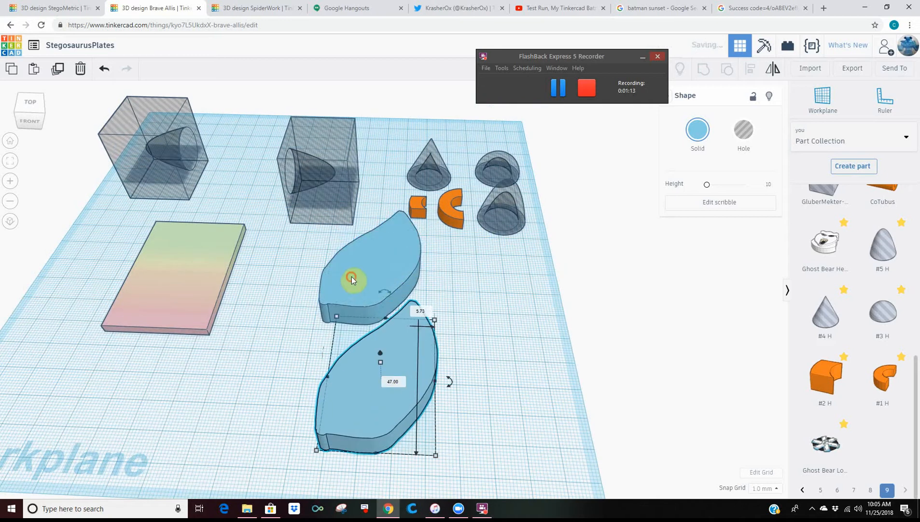
left_click_drag(351, 274, 355, 223)
left_click_drag(337, 190, 254, 165)
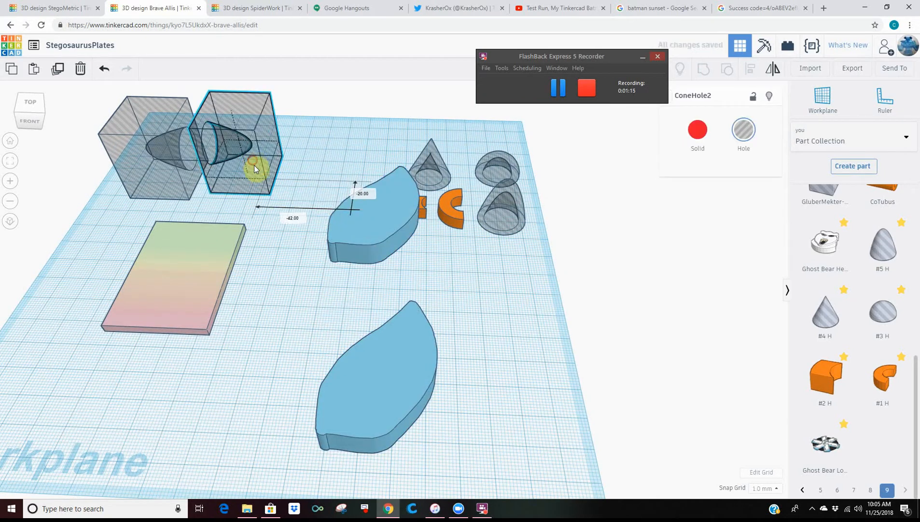
left_click_drag(361, 176, 321, 107)
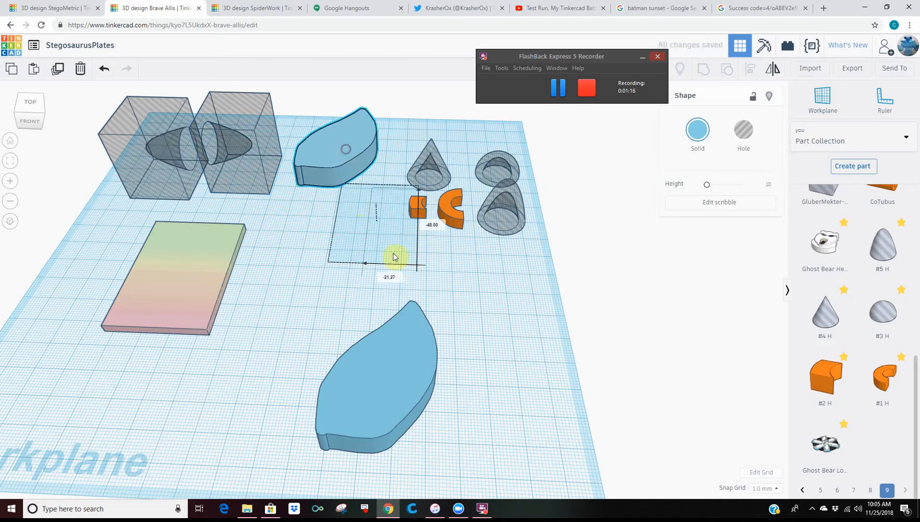
left_click_drag(398, 361, 419, 304)
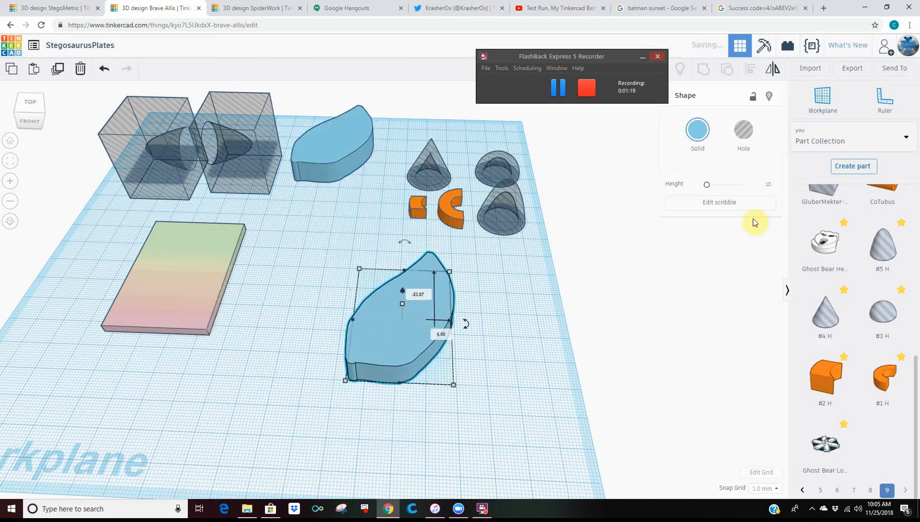
Place a solid box from Basic Shapes on the workplane behind the blue plate copy
scroll(908, 208, "up", 5)
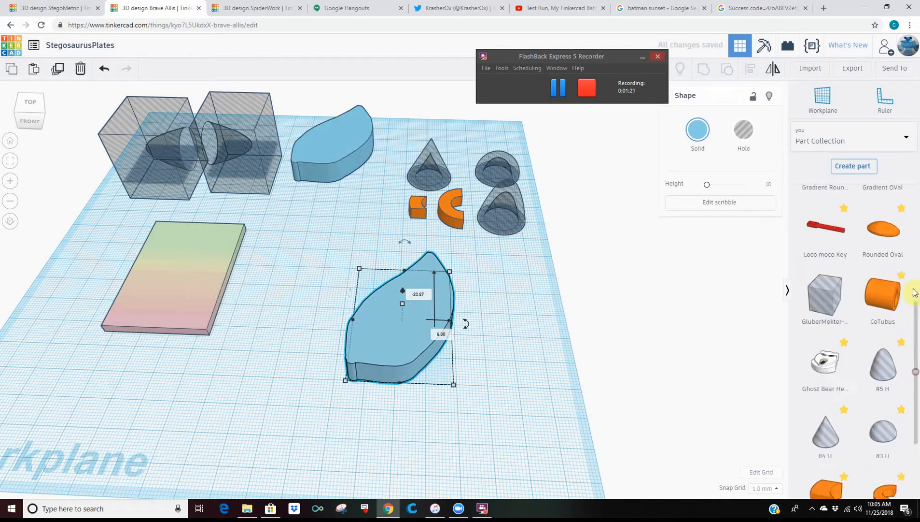
scroll(911, 193, "up", 2)
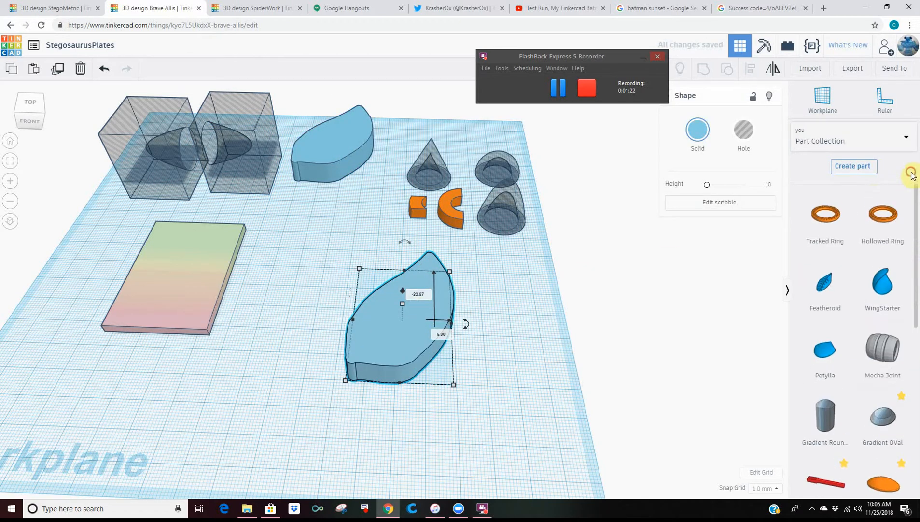
left_click(908, 136)
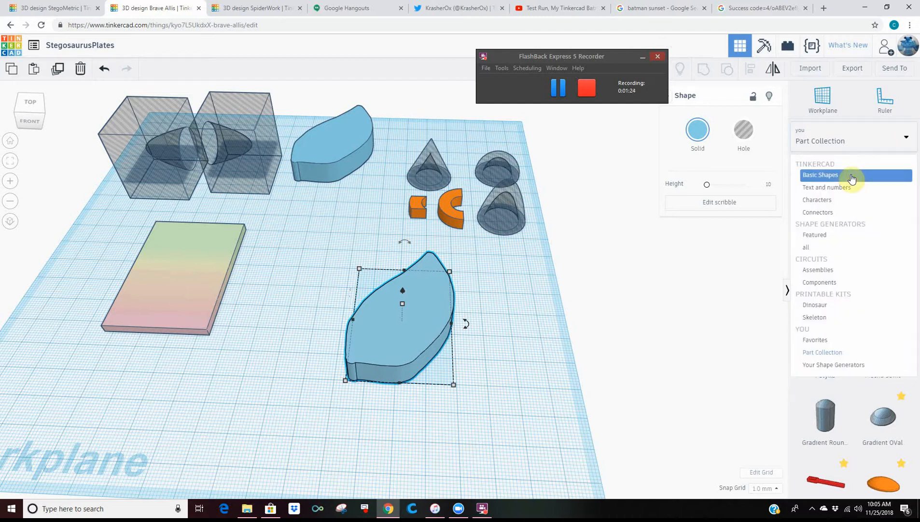
left_click(851, 177)
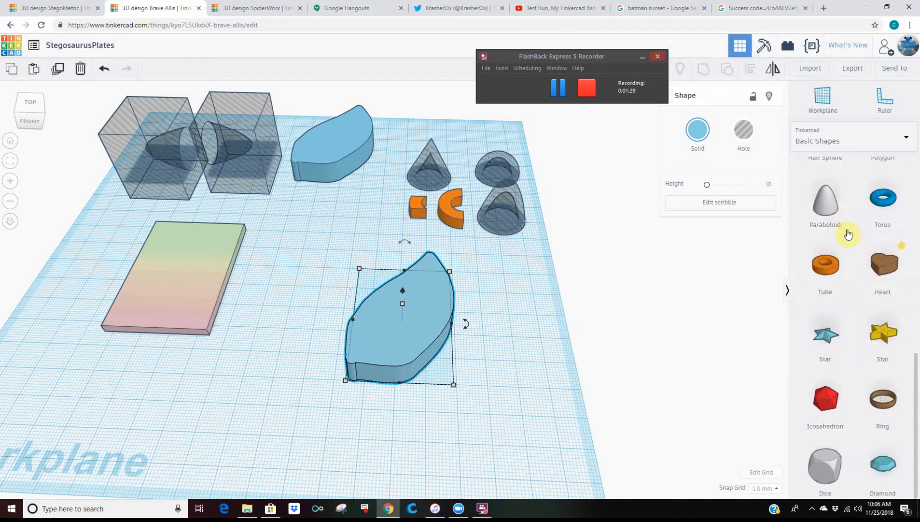
scroll(852, 230, "up", 6)
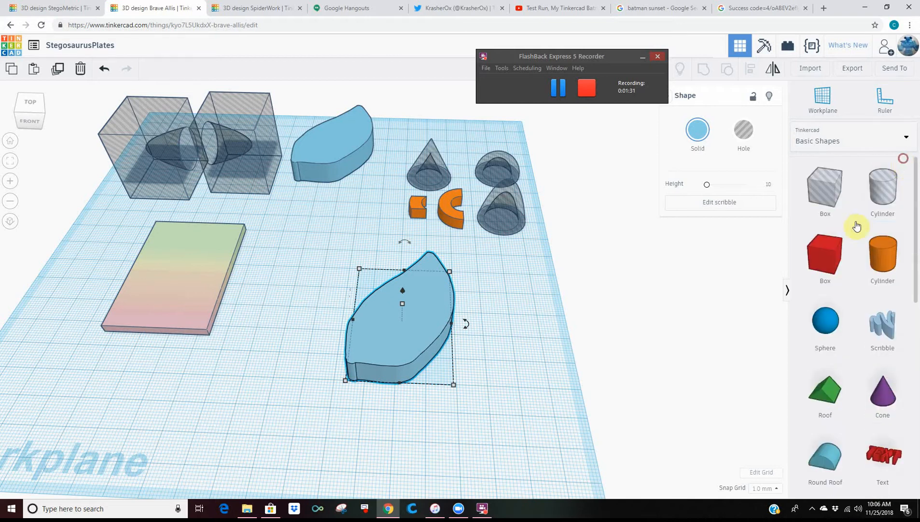
mouse_move(826, 253)
left_mouse_down()
mouse_move(470, 298)
mouse_move(406, 278)
mouse_move(400, 291)
mouse_move(322, 325)
mouse_move(302, 382)
mouse_move(338, 336)
left_mouse_up()
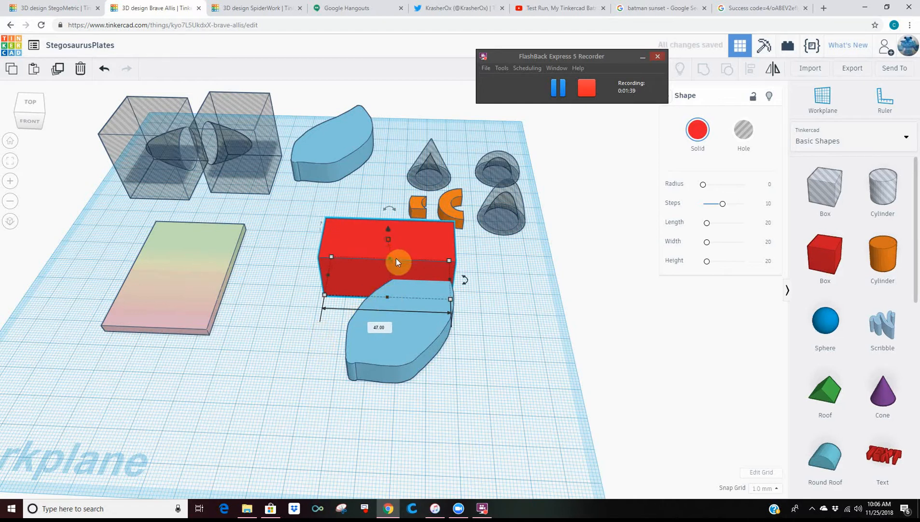
Resize the red box around the plate copy to about 62 mm wide, 67 mm deep and 7 mm high
left_click_drag(396, 262, 398, 264)
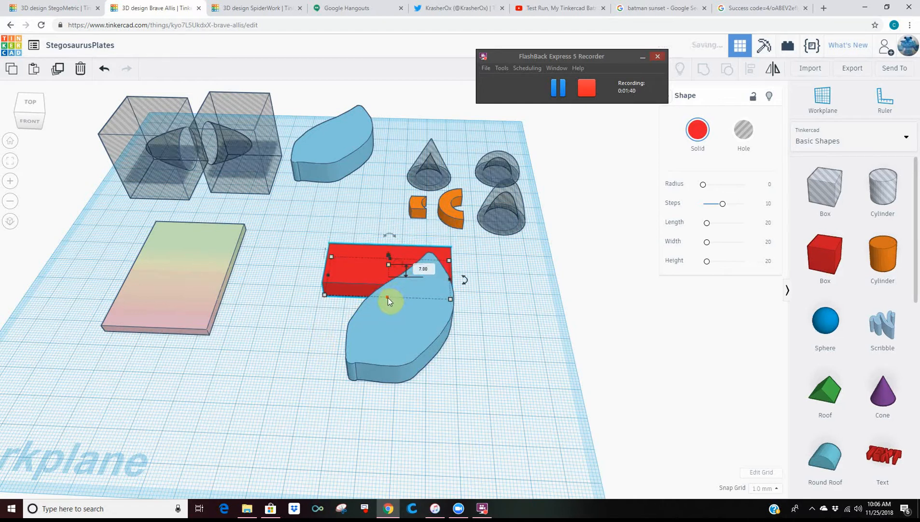
left_click_drag(388, 297, 380, 414)
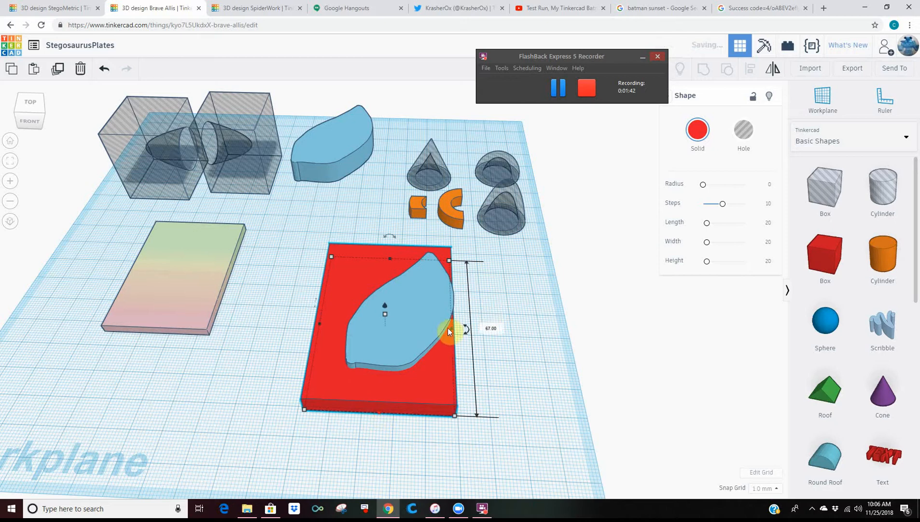
left_click_drag(450, 329, 501, 335)
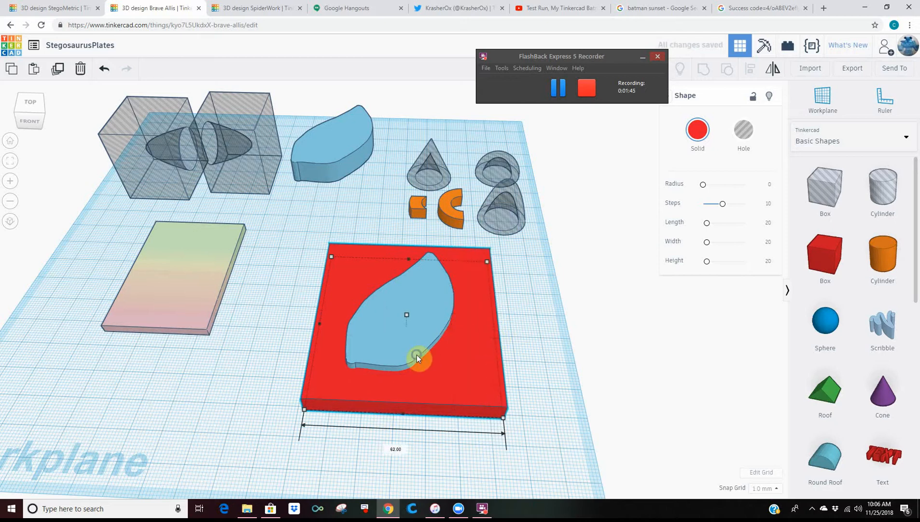
Turn the blue plate copy into a hole and lower it 6 mm so it passes through the red box's full thickness
right_click_drag(417, 357, 402, 296)
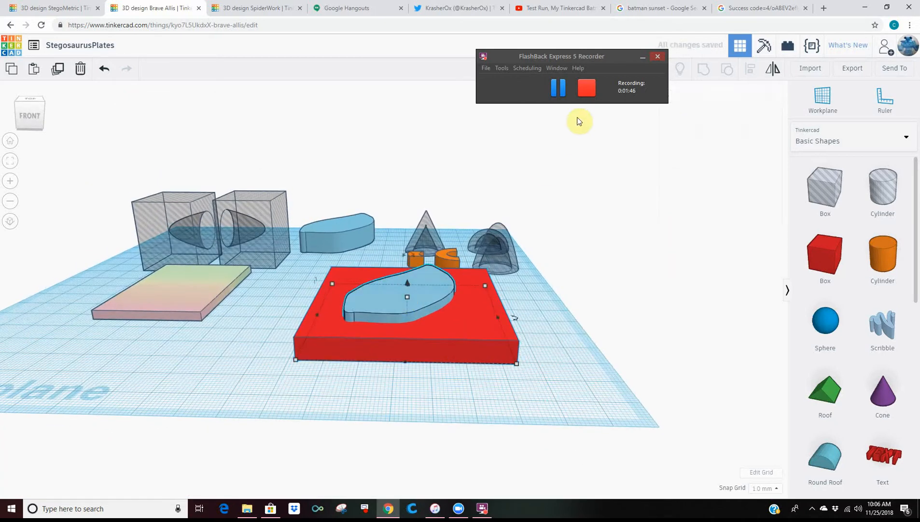
left_click(743, 130)
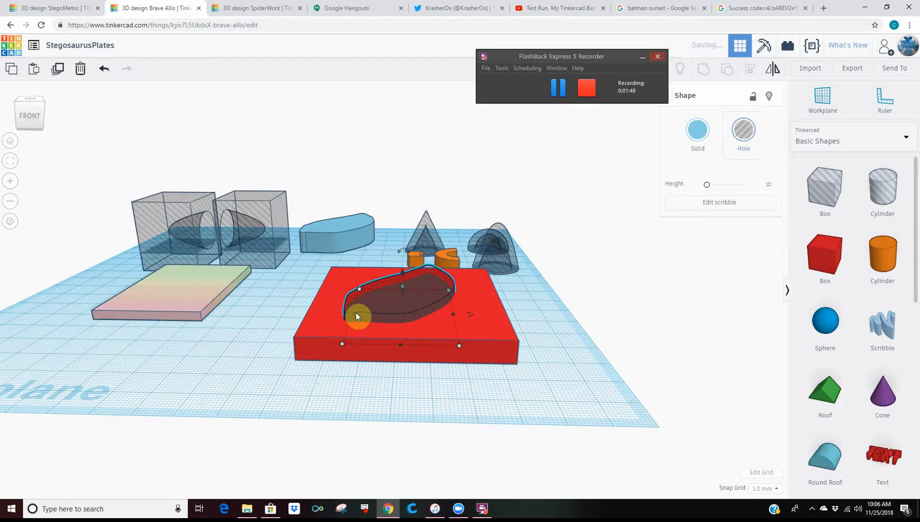
mouse_move(402, 271)
left_mouse_down()
mouse_move(401, 256)
mouse_move(405, 269)
left_mouse_up()
mouse_move(362, 310)
right_mouse_down()
mouse_move(365, 279)
mouse_move(368, 297)
mouse_move(403, 286)
right_mouse_up()
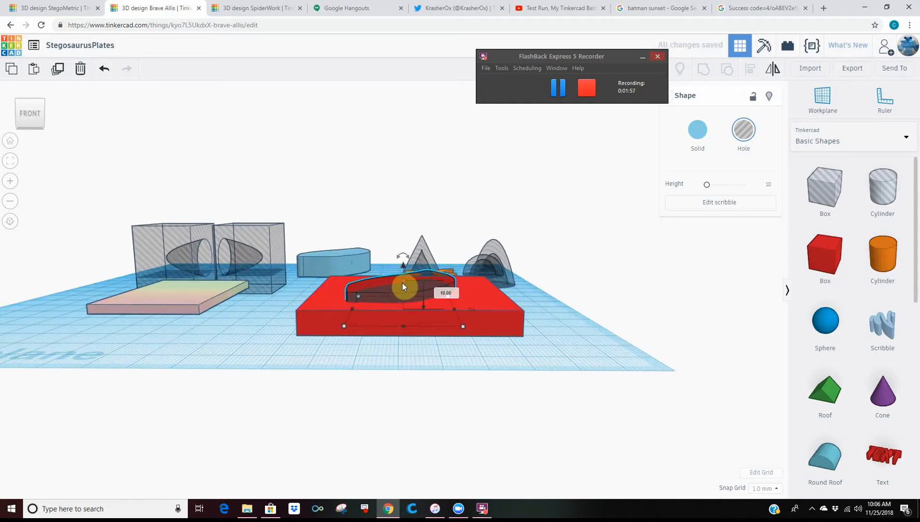
mouse_move(403, 277)
left_mouse_down()
mouse_move(404, 240)
mouse_move(409, 258)
left_mouse_up()
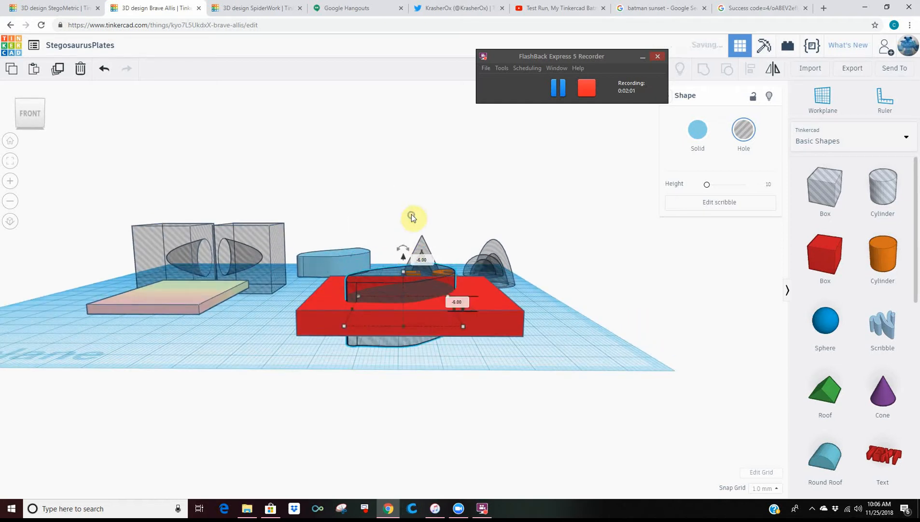
Extend the red box's back edge beyond the plate's tip to a depth of about 71 mm
right_click_drag(411, 215, 391, 260)
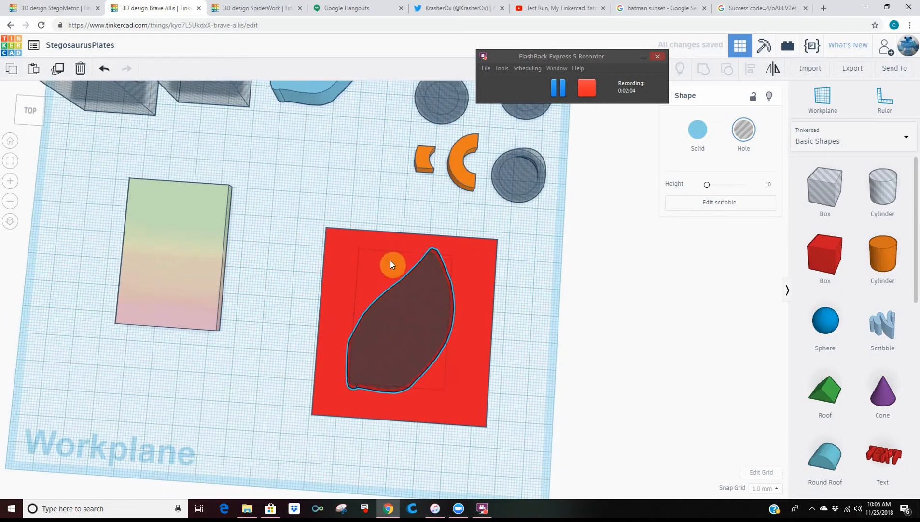
left_click(430, 232)
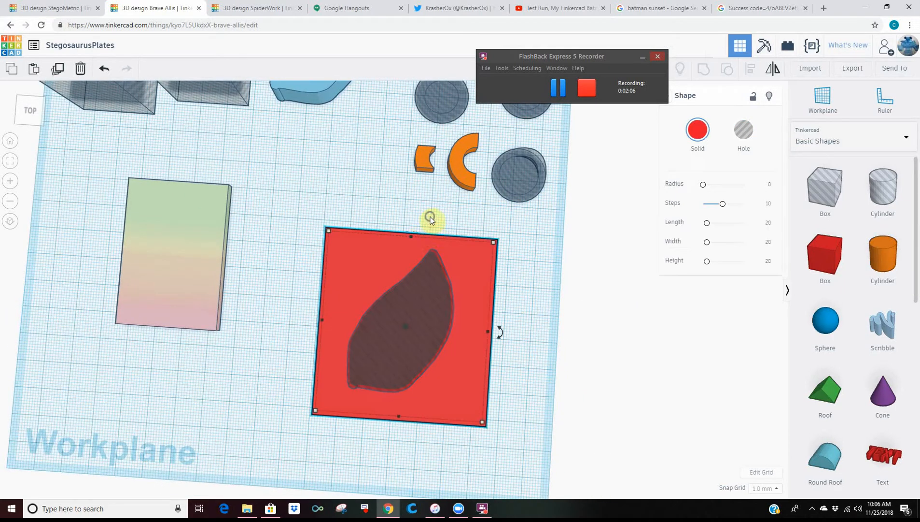
left_click(419, 235)
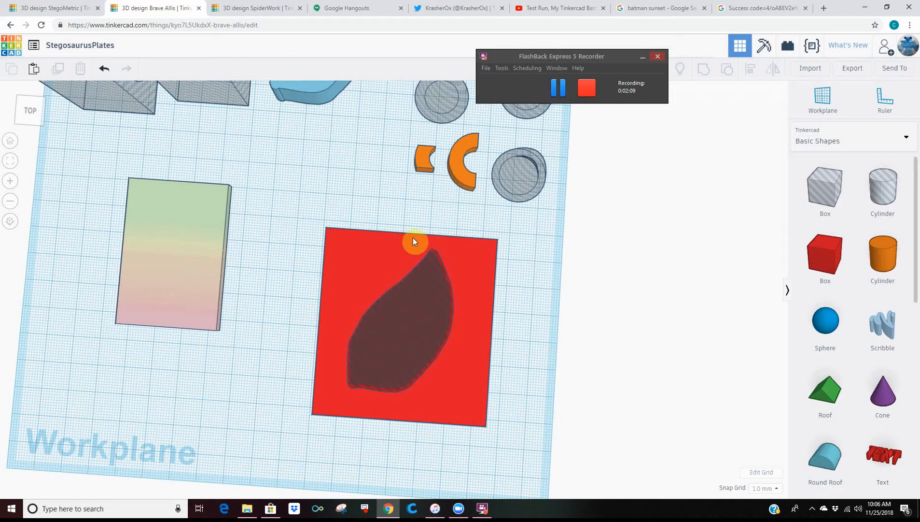
left_click(412, 239)
left_click_drag(411, 237, 411, 224)
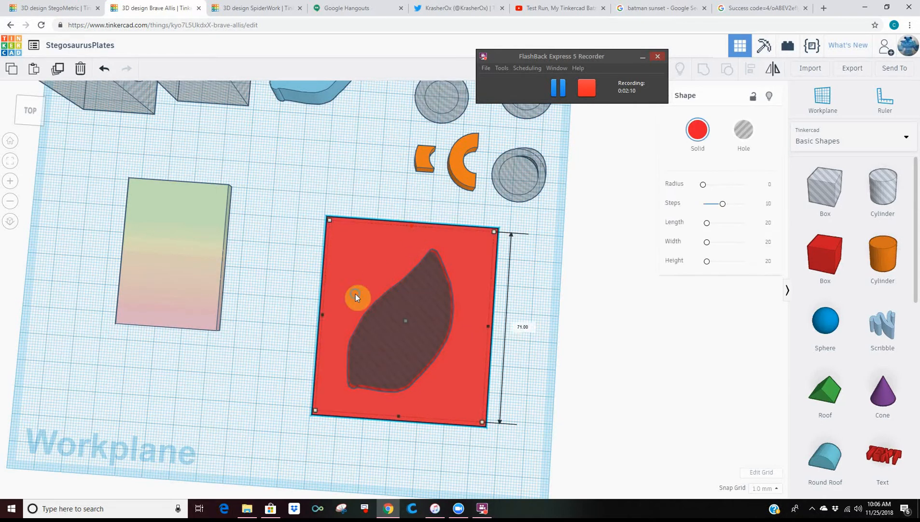
Group the red box with the plate-shaped hole to cut a plate-shaped opening through the box
right_click_drag(355, 294, 289, 326)
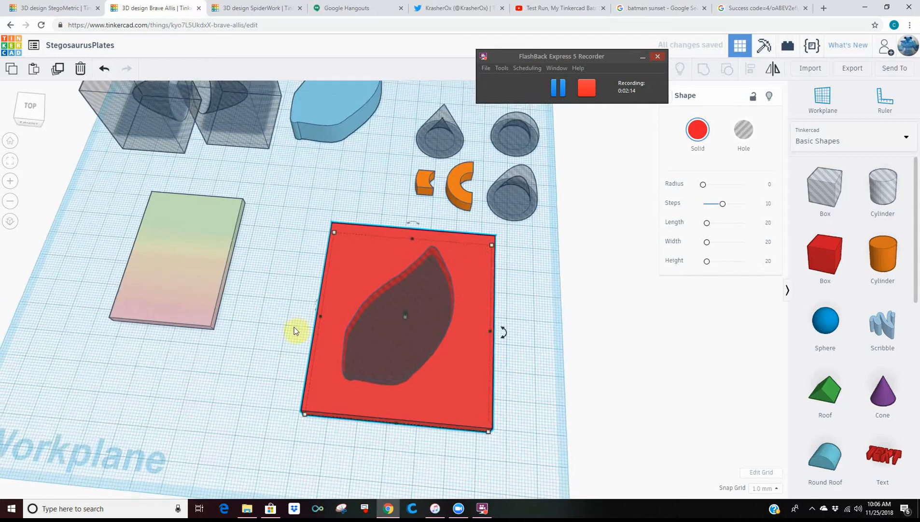
left_click(419, 319, "shift")
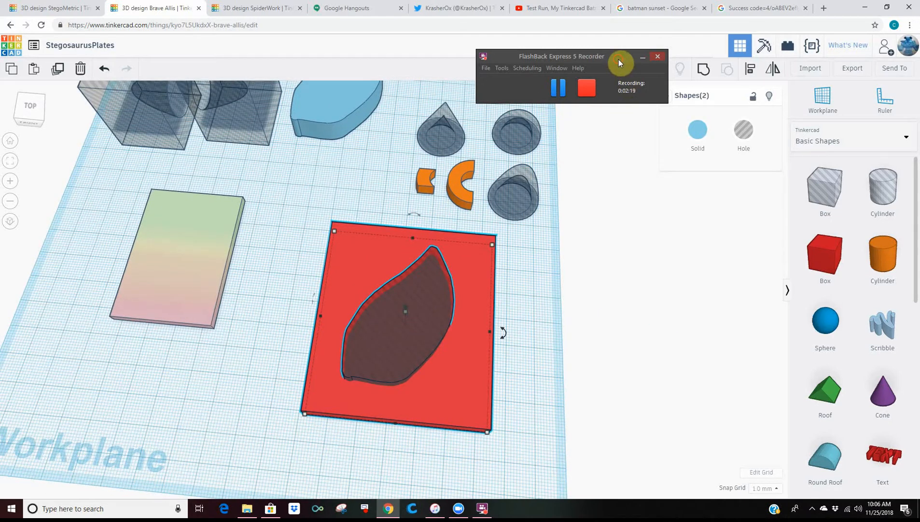
left_click_drag(619, 60, 573, 49)
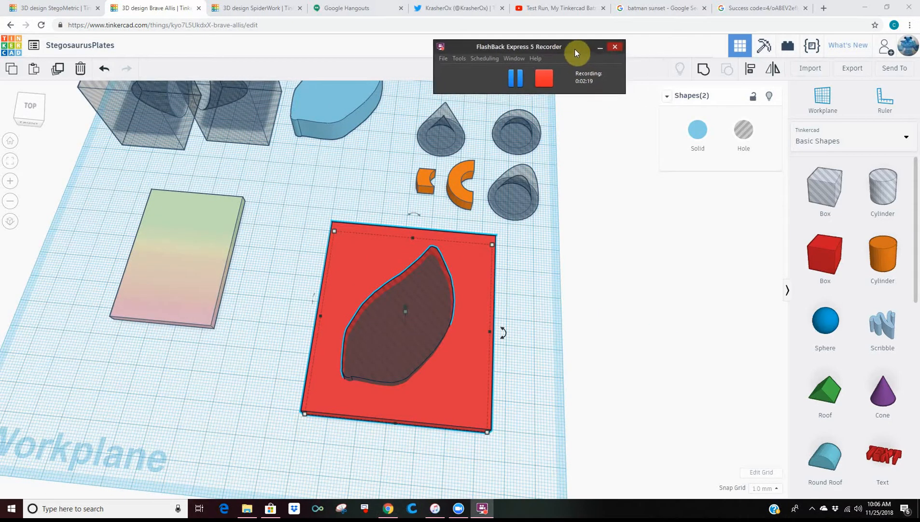
left_click(705, 71)
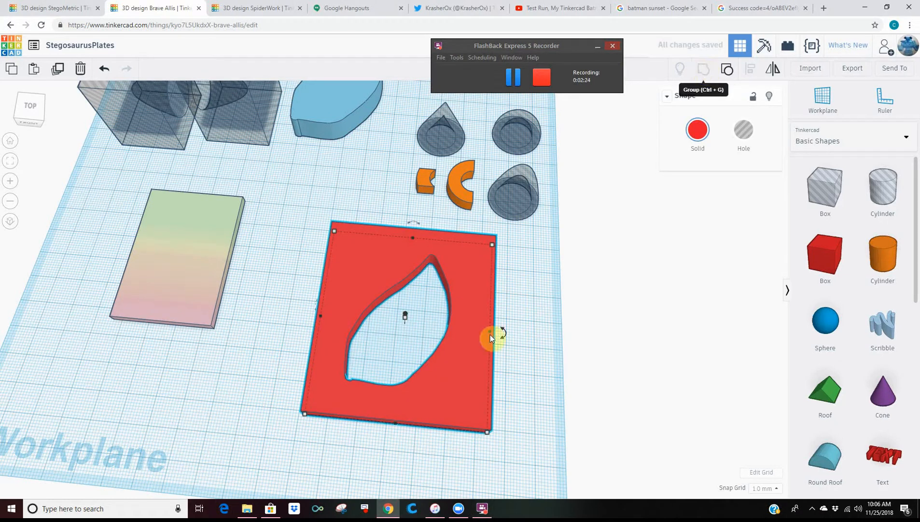
Place a copy of the gradient box inside the red frame and enlarge it to about 51 mm wide and 61 mm deep to fill the opening
left_click_drag(191, 289, 428, 371)
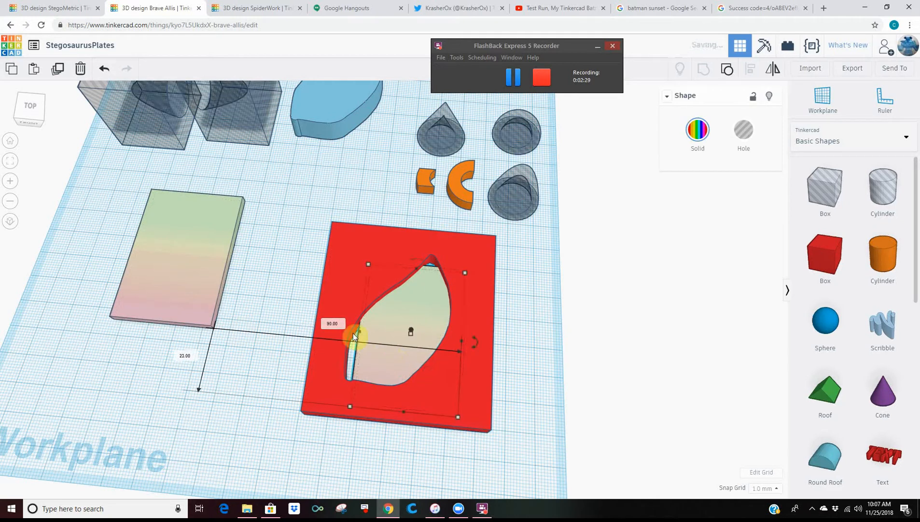
left_click_drag(359, 334, 328, 333)
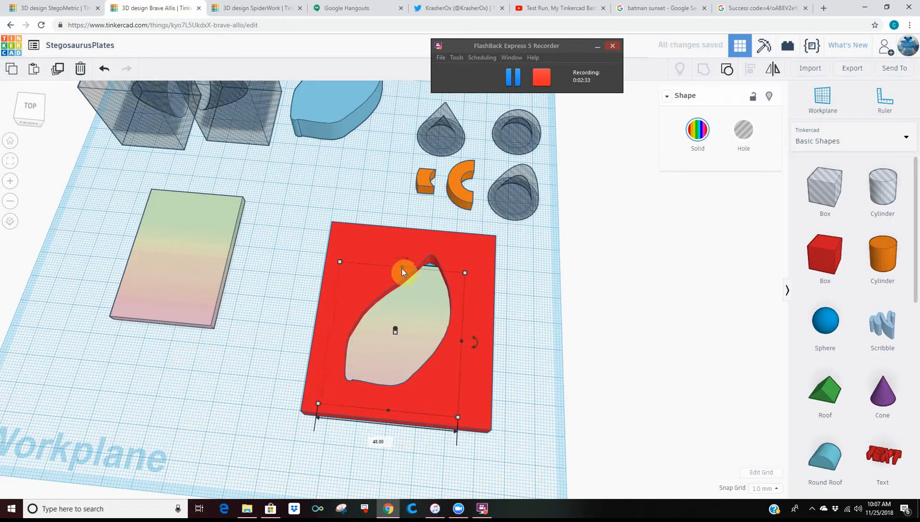
left_click_drag(402, 268, 409, 252)
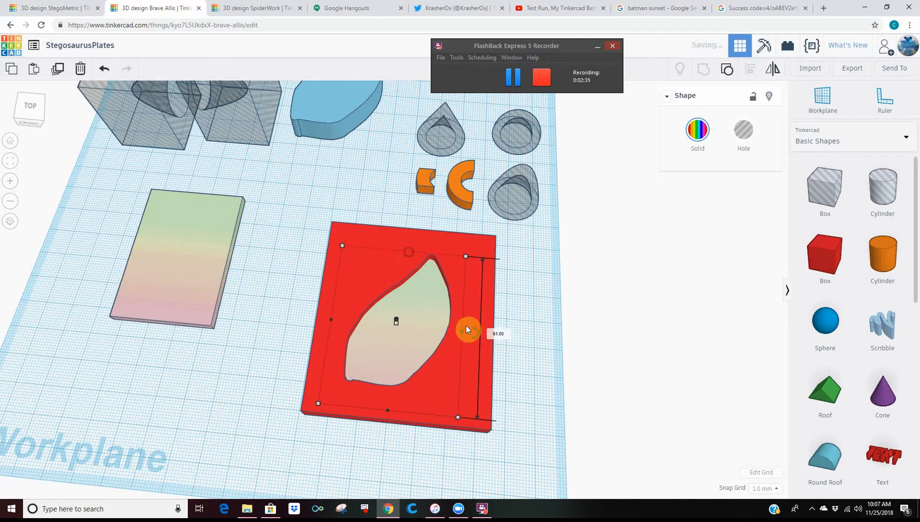
left_click_drag(463, 332, 471, 336)
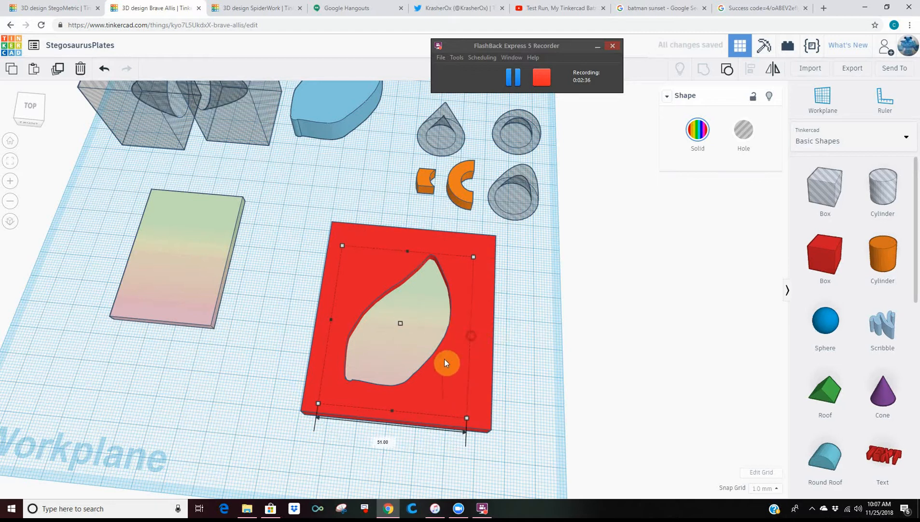
left_click(529, 348)
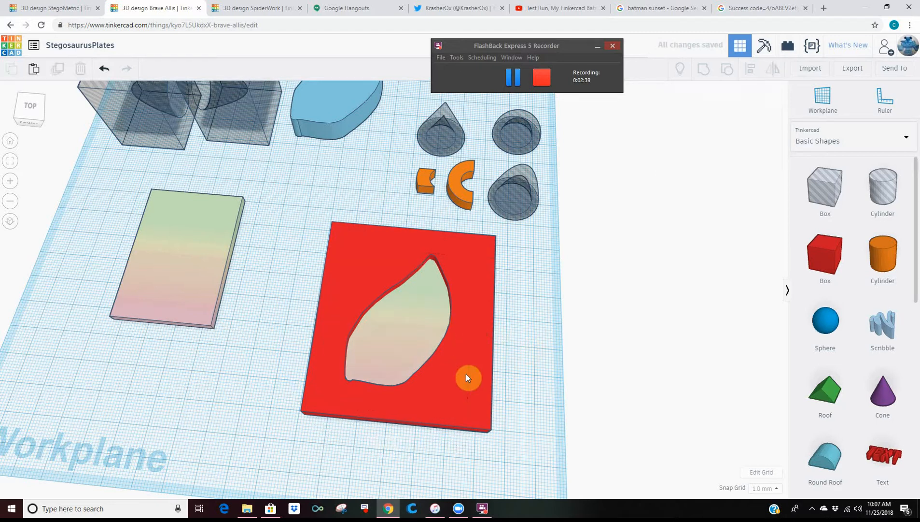
Copy the red frame about 110 mm to the left, then turn the frame around the gradient box into a hole and make it slightly taller
key("ctrl+v")
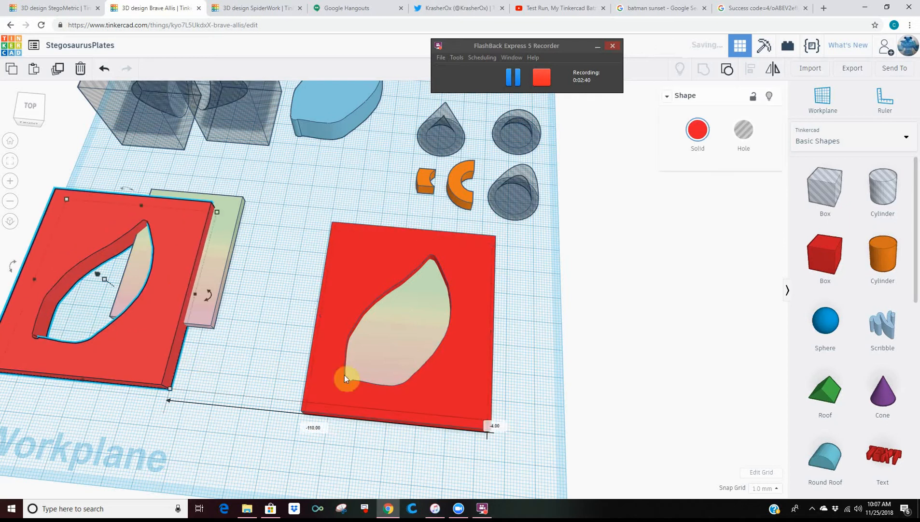
right_click_drag(344, 374, 451, 325)
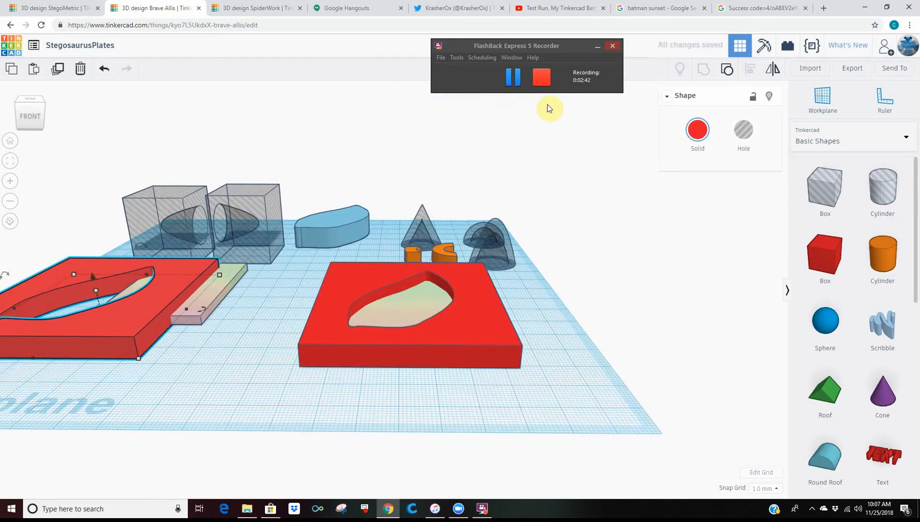
left_click(743, 130)
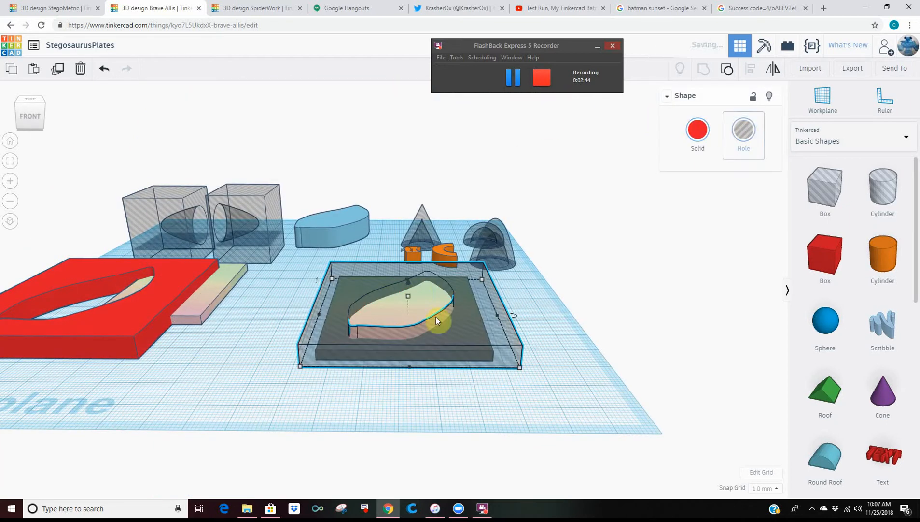
left_click_drag(408, 297, 412, 283)
right_click_drag(432, 254, 431, 402)
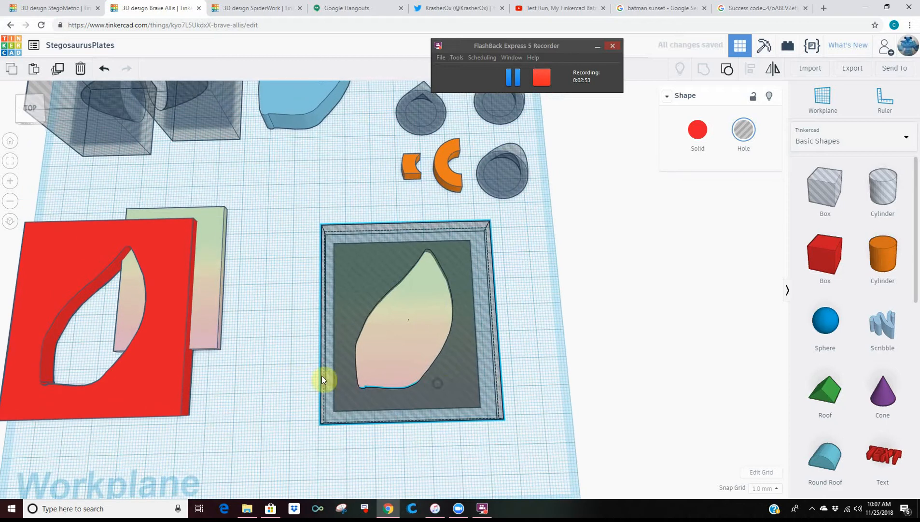
Group the frame-shaped hole with the gradient box to cut out the gradient-coloured plate
left_click_drag(288, 373, 449, 333)
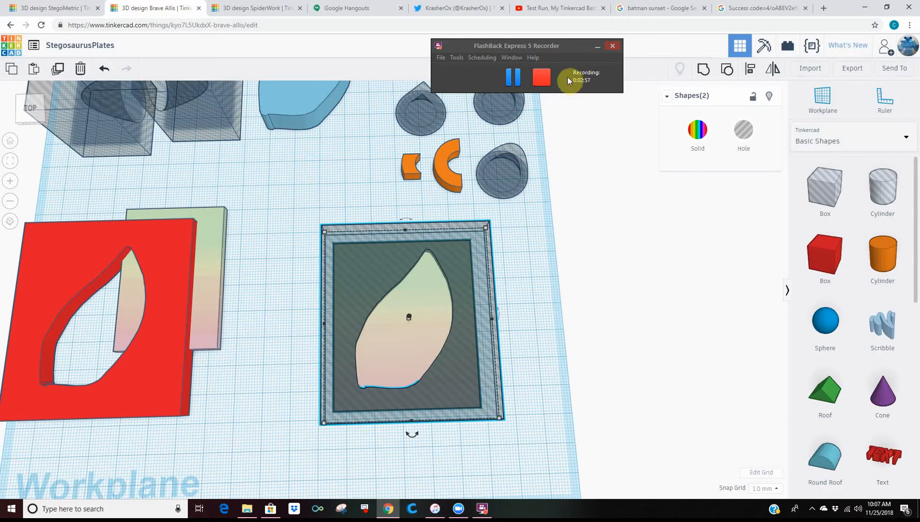
left_click(702, 72)
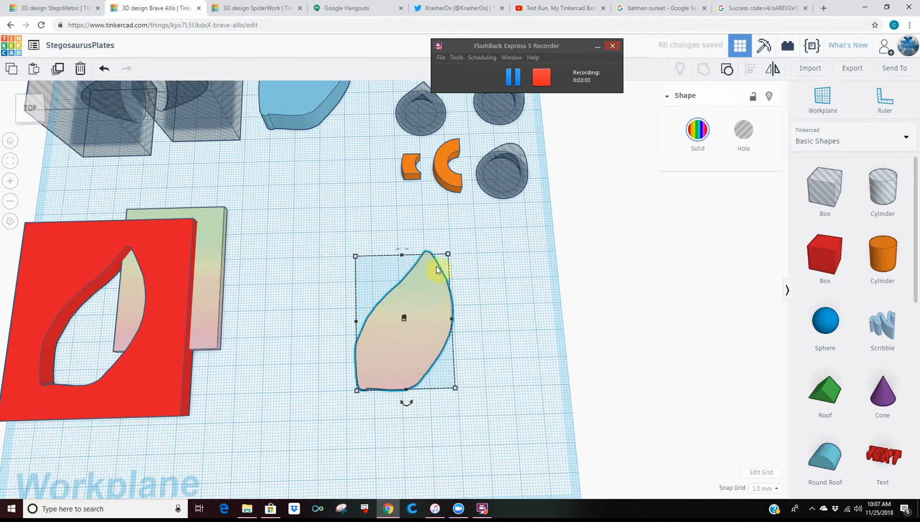
right_click_drag(490, 304, 422, 352)
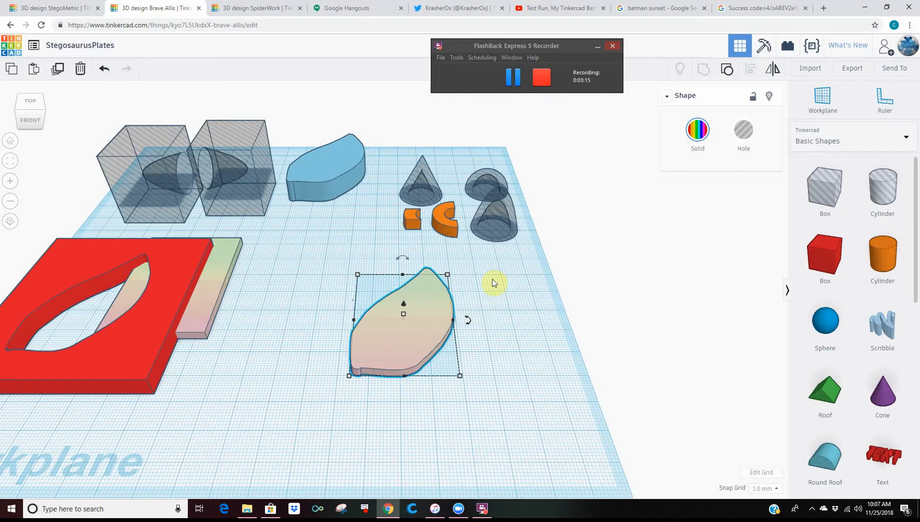
right_click_drag(511, 318, 491, 365)
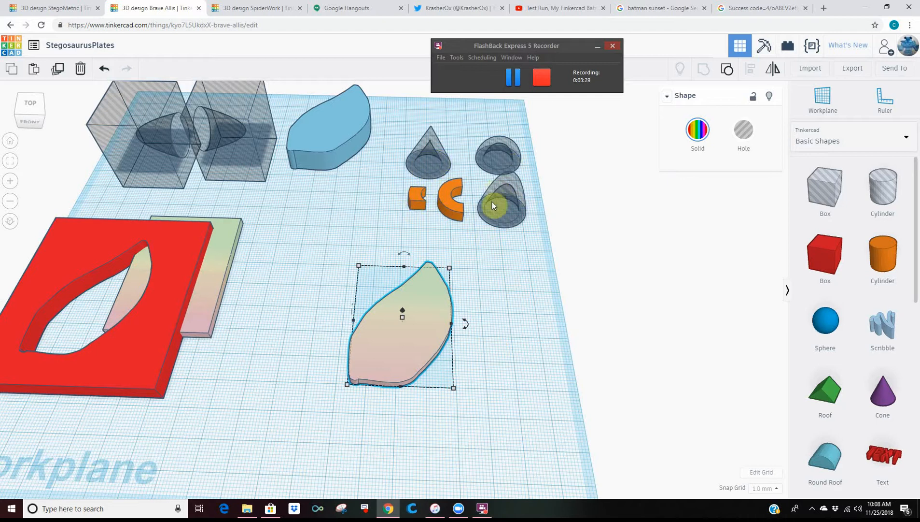
left_click(417, 209)
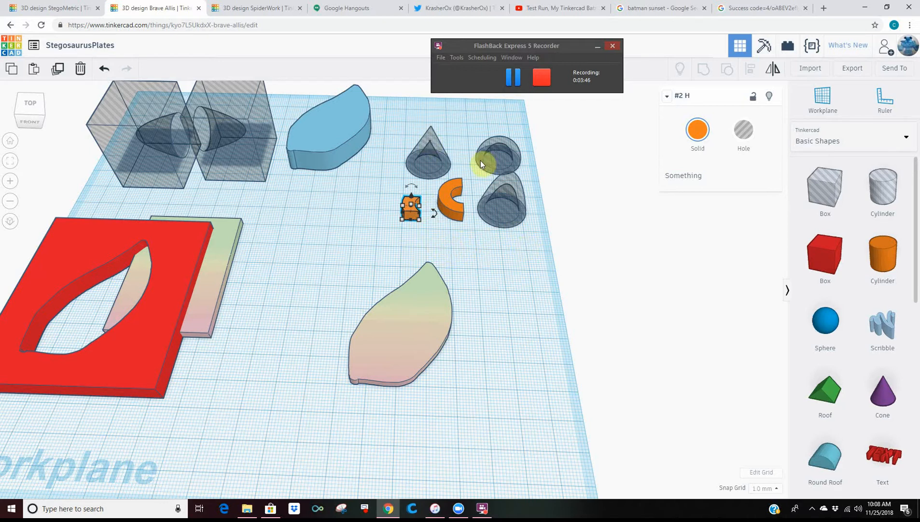
right_click_drag(485, 279, 483, 226)
right_click_drag(486, 275, 486, 285)
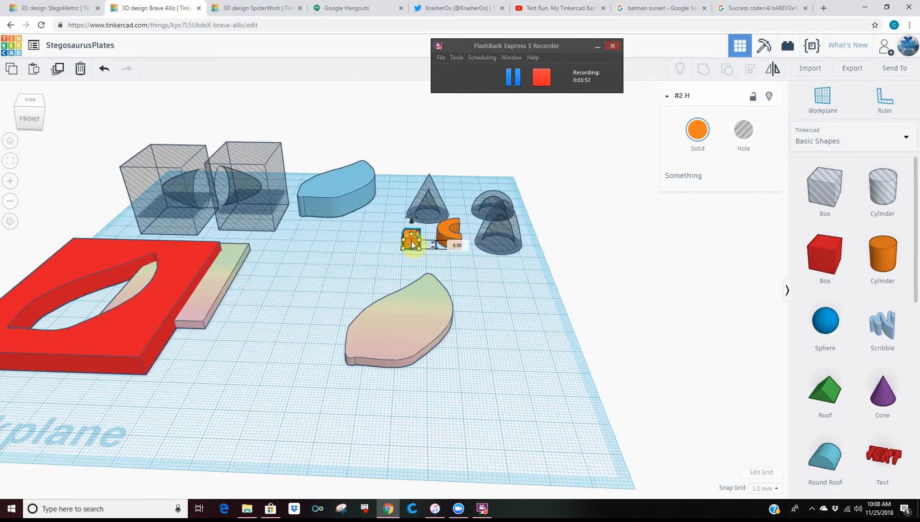
left_click_drag(411, 242, 362, 288)
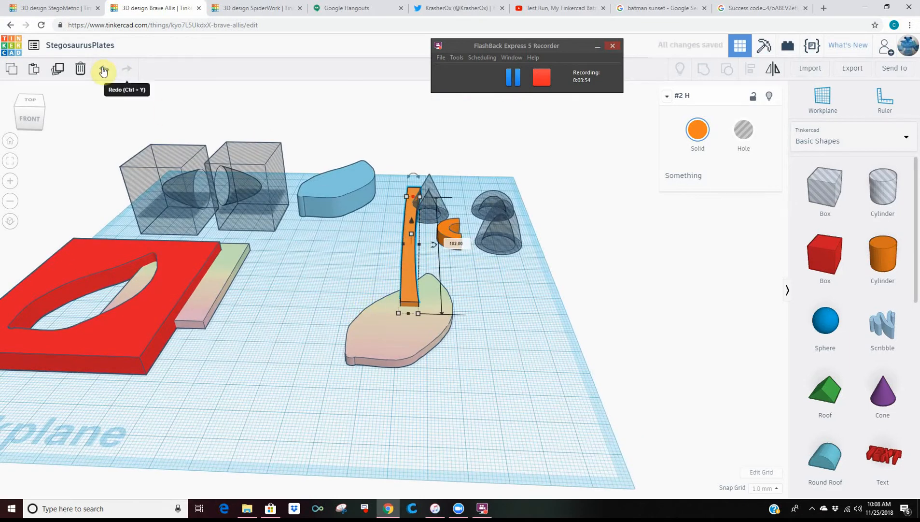
key("ctrl+z")
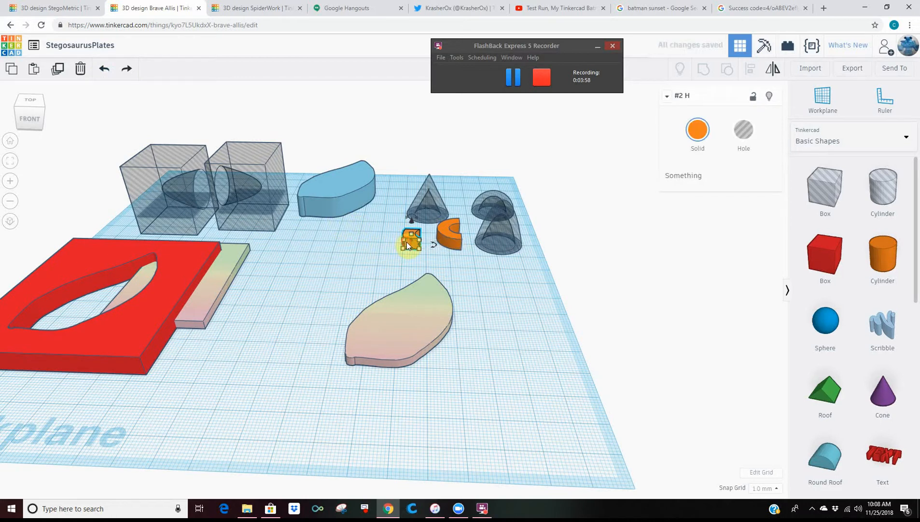
Move the small orange arc segment about 20 mm left and 39 mm forward, then duplicate it and shift the copy back near the larger orange arc
left_click_drag(407, 241, 350, 289)
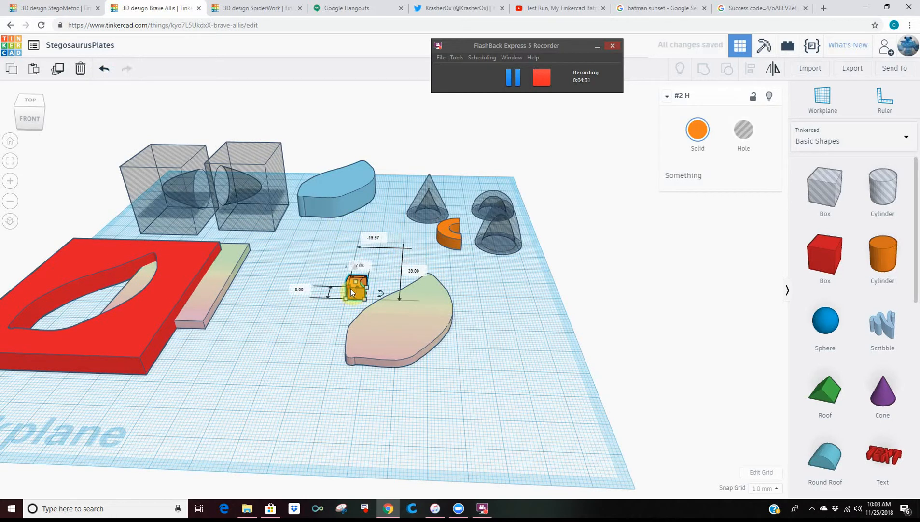
key("ctrl+d")
key("Up")
key("Up")
key("Up")
key("Up")
key("Up")
key("Up")
key("Up")
key("Up")
key("Up")
key("Up")
key("Up")
key("Up")
key("Up")
key("Up")
key("Up")
key("Up")
key("Up")
key("Up")
key("Up")
key("Up")
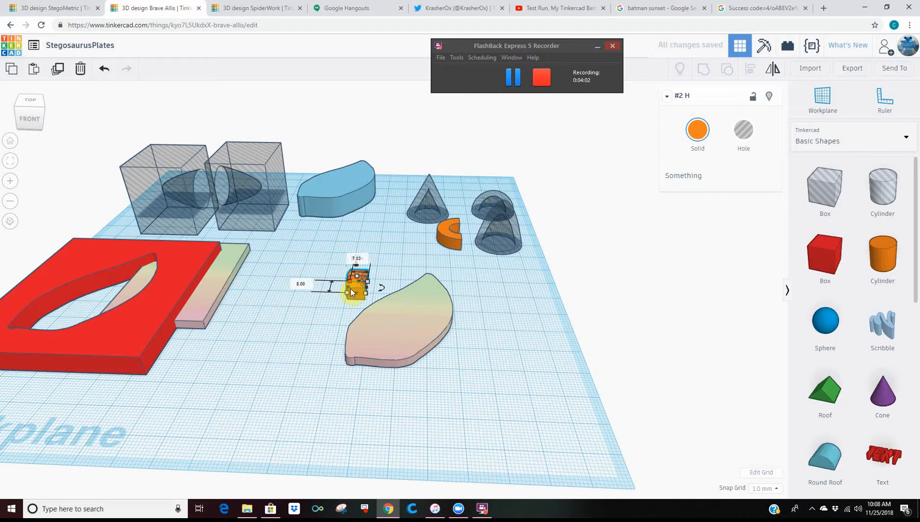
key("Up")
key("Up")
key("Up")
key("Up")
key("Up")
key("Up")
key("Up")
key("Up")
key("Up")
key("Up")
key("Up")
key("Up")
key("Up")
key("Up")
key("Up")
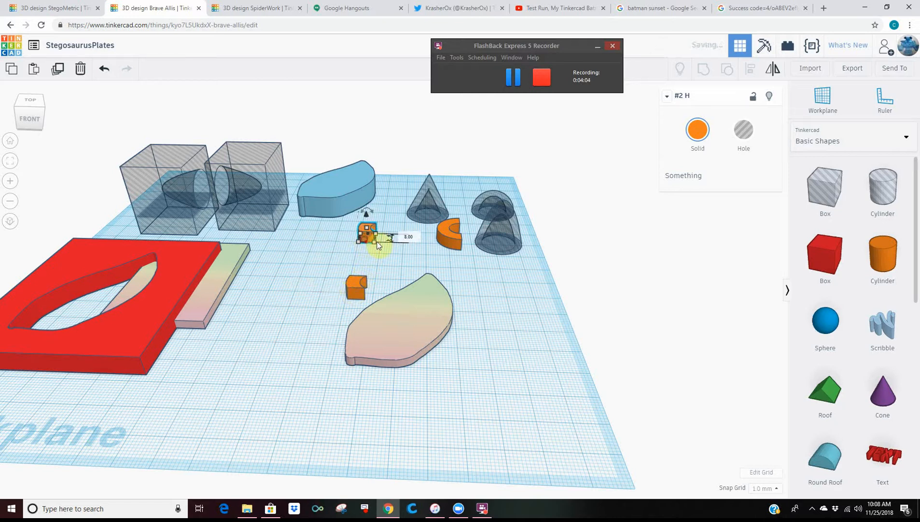
left_click_drag(364, 241, 395, 241)
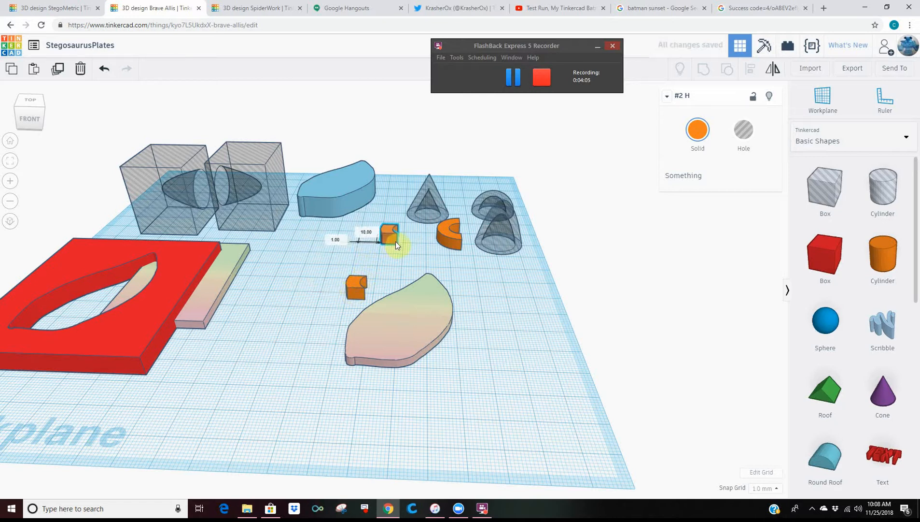
Stretch the front orange arc segment to 50 mm tall and move it about 43 mm back, clear of the gradient plate
left_click(357, 287)
left_click_drag(355, 265, 352, 162)
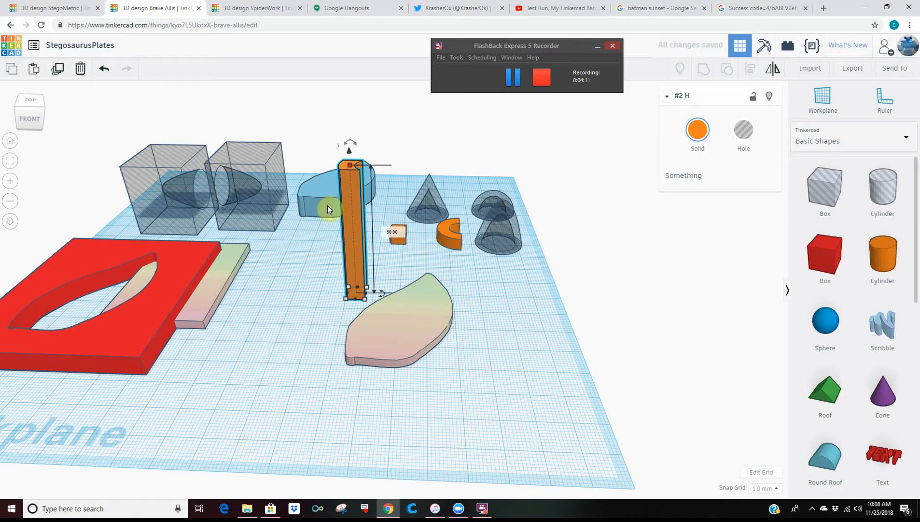
left_click_drag(351, 234, 360, 191)
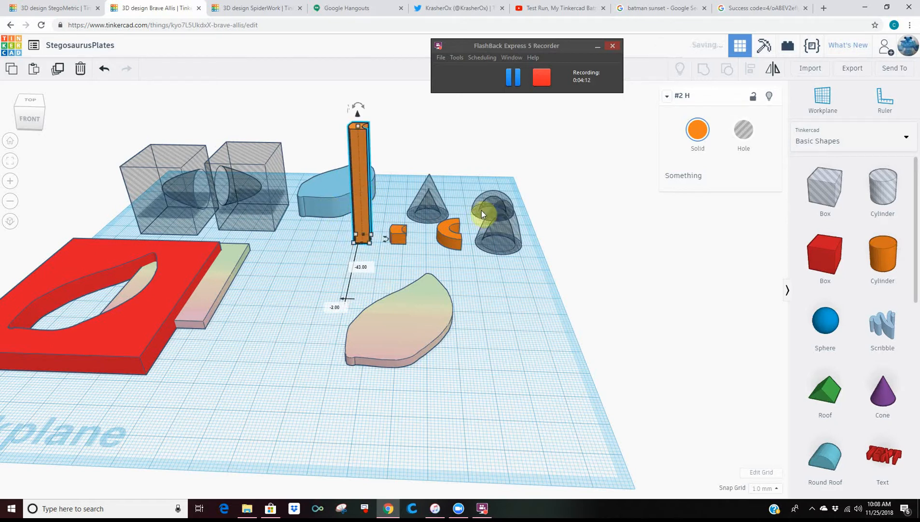
Move the hollow half-dome hole onto the gradient plate and stretch it to about 33 mm wide and 104 mm deep
left_click_drag(485, 206, 385, 297)
right_click_drag(393, 291, 388, 270)
left_click_drag(385, 257, 402, 422)
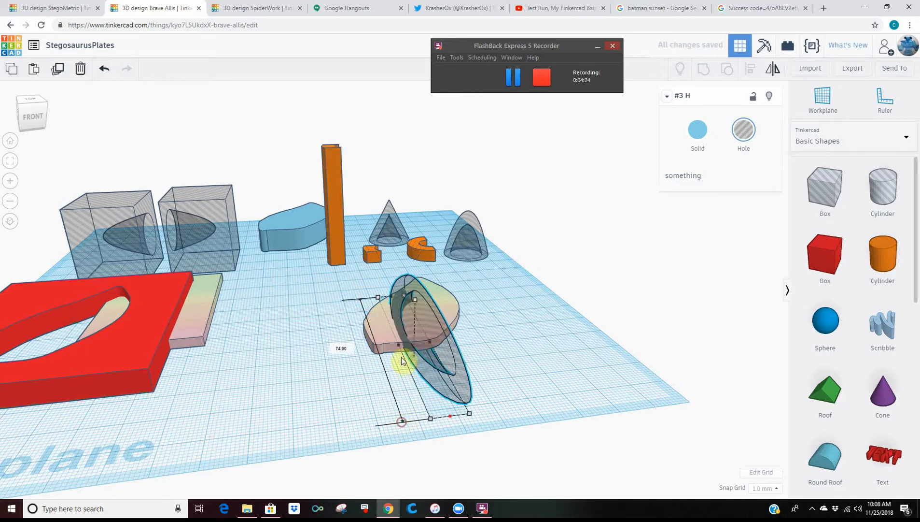
left_click_drag(399, 346, 326, 358)
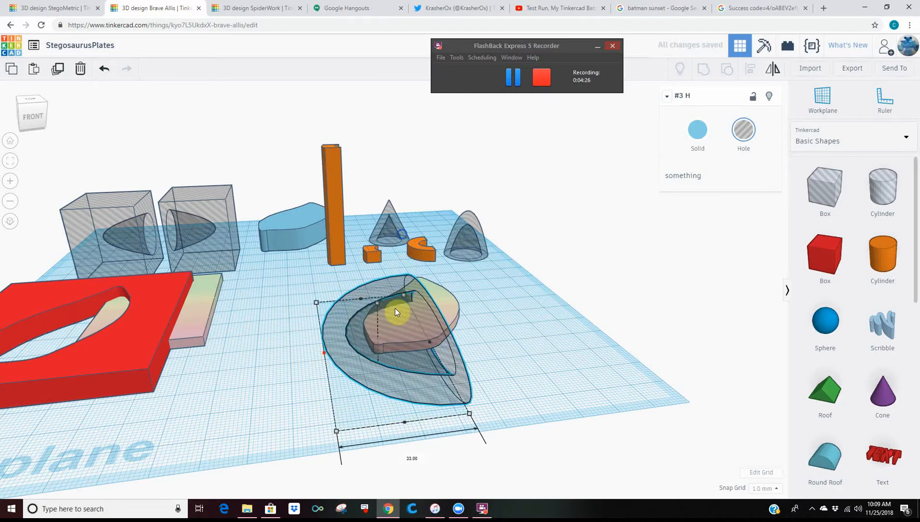
right_click_drag(395, 308, 369, 302)
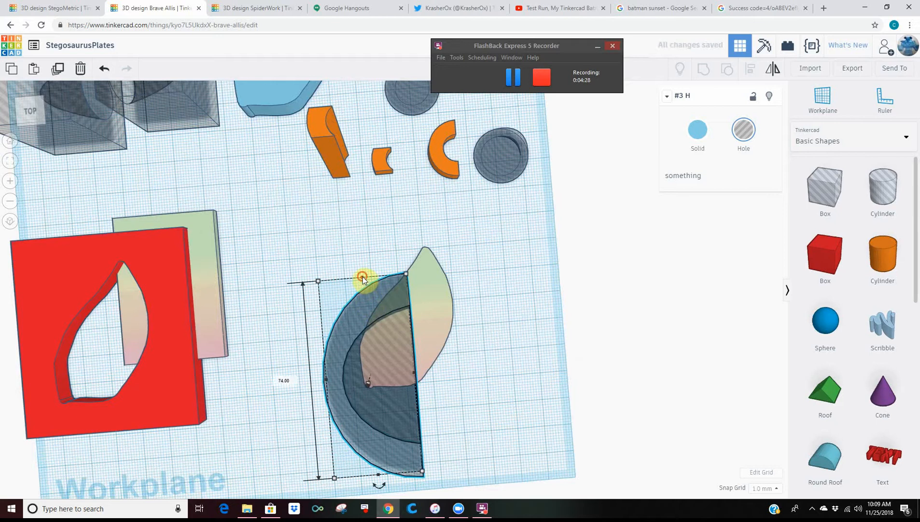
left_click_drag(352, 199, 349, 192)
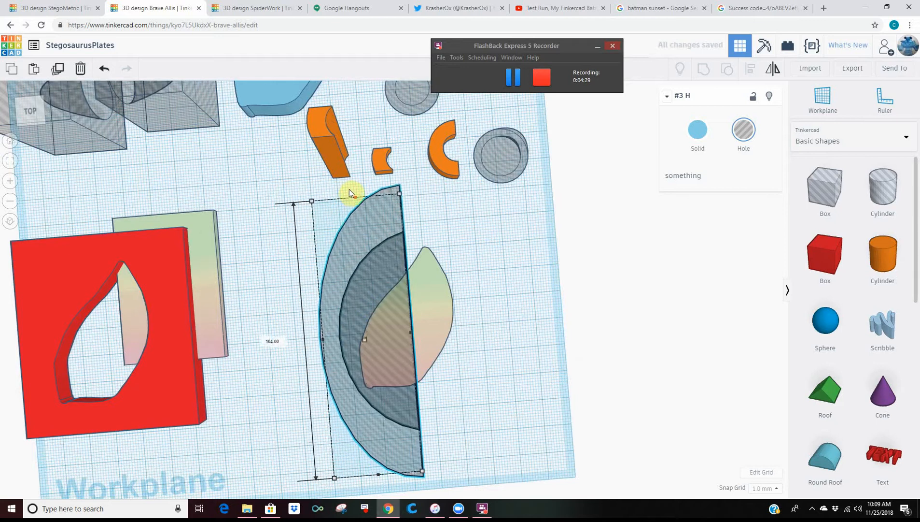
Rotate the gradient plate about 19° counterclockwise on the workplane so its tip points straight back
left_click(444, 303)
right_click_drag(479, 303, 467, 357)
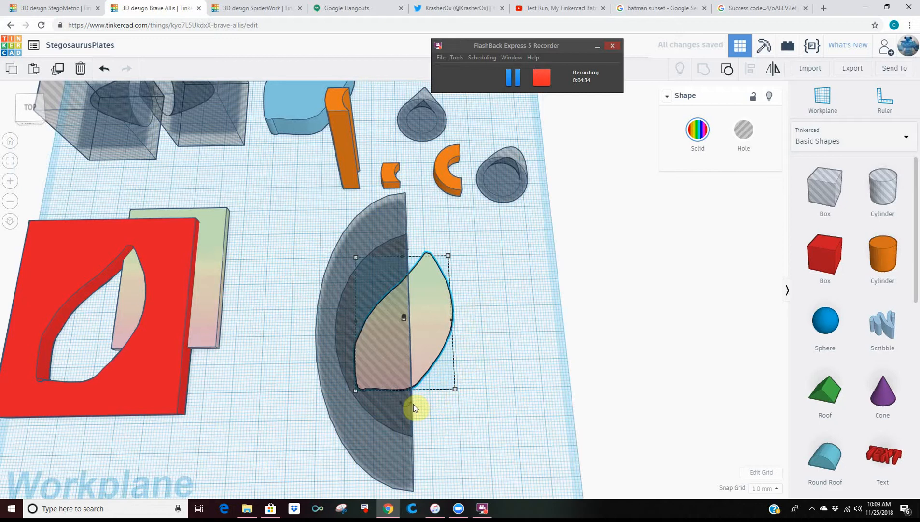
left_click_drag(413, 403, 469, 445)
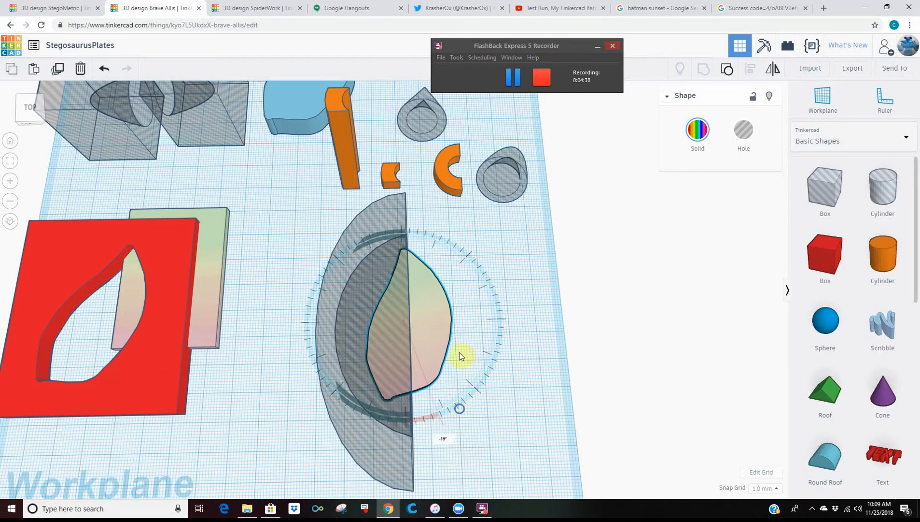
right_click_drag(460, 352, 383, 287)
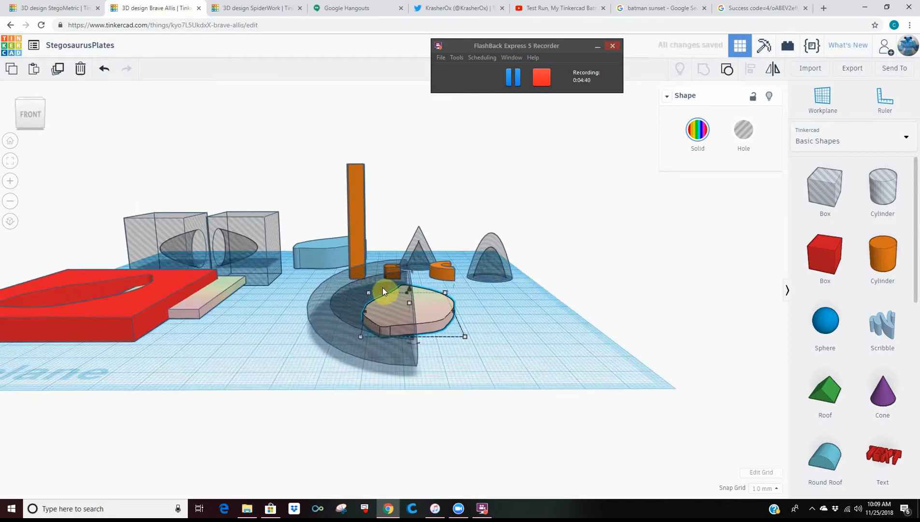
Reduce the half-dome hole's height slightly and shift it right so its curved shell overlaps the gradient plate's left edge
left_click(357, 265)
left_click_drag(359, 257, 362, 262)
right_click_drag(368, 248, 361, 317)
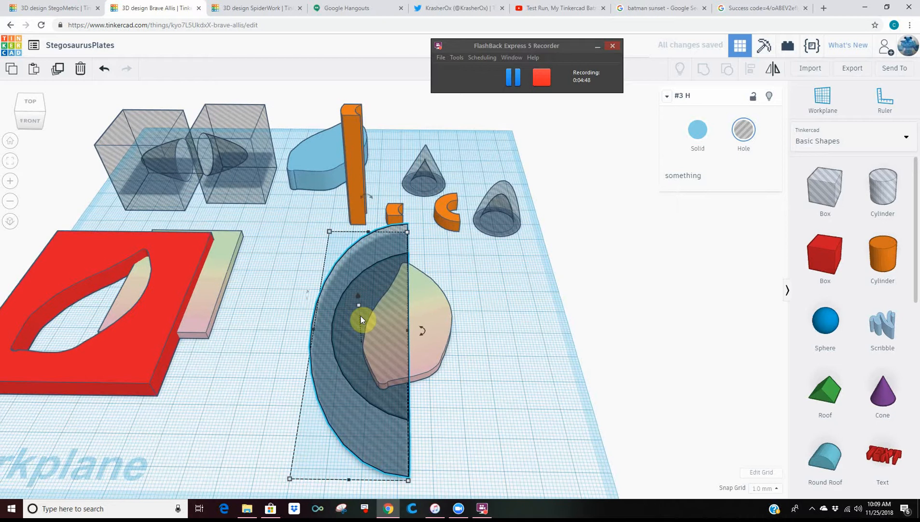
key("Right")
key("Right")
key("Right")
key("Right")
key("Right")
key("Right")
key("Right")
key("Right")
key("Right")
key("Right")
key("Right")
key("Right")
key("Right")
key("Right")
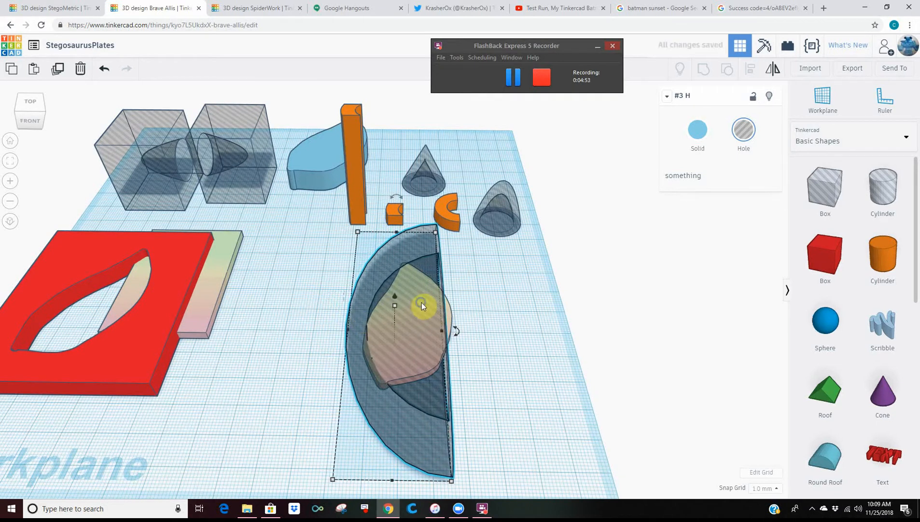
Flatten the half-dome hole a little more and extend its left side to a width of about 42 mm
right_click_drag(422, 302, 398, 273)
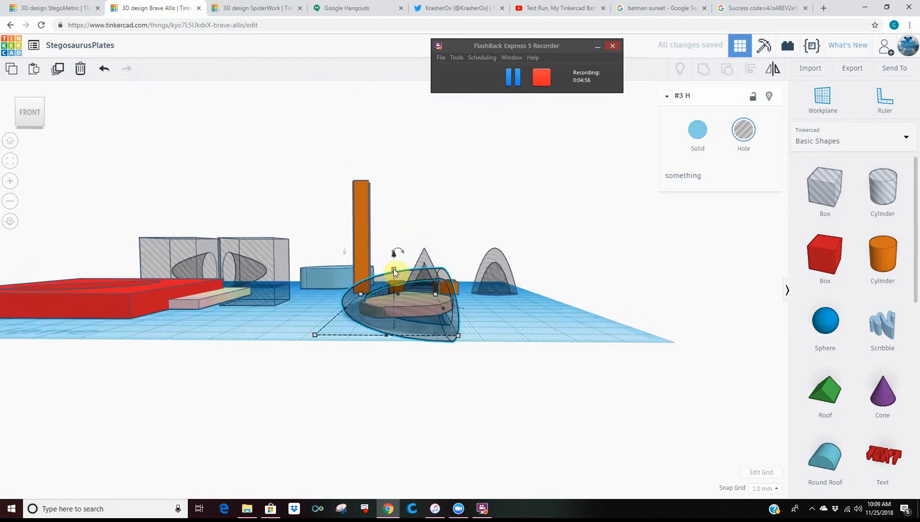
left_click_drag(394, 269, 399, 278)
right_click_drag(397, 256, 351, 316)
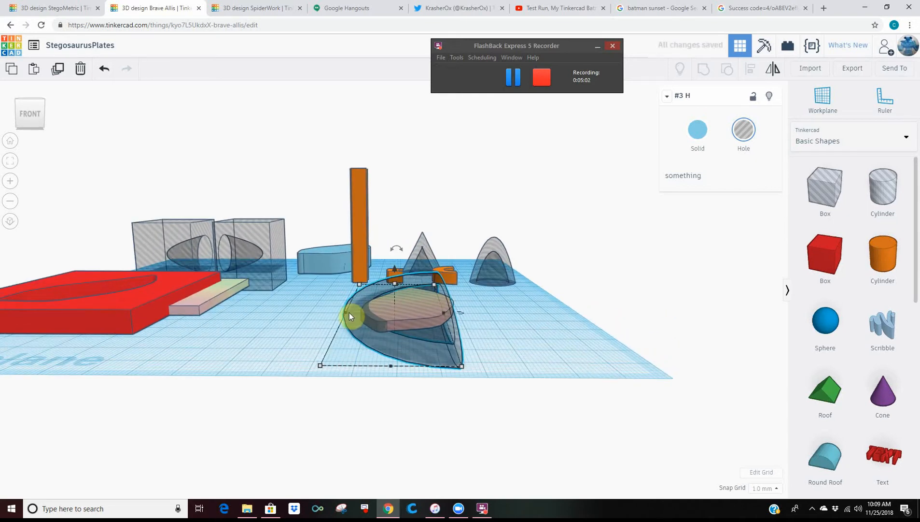
left_click_drag(348, 312, 320, 312)
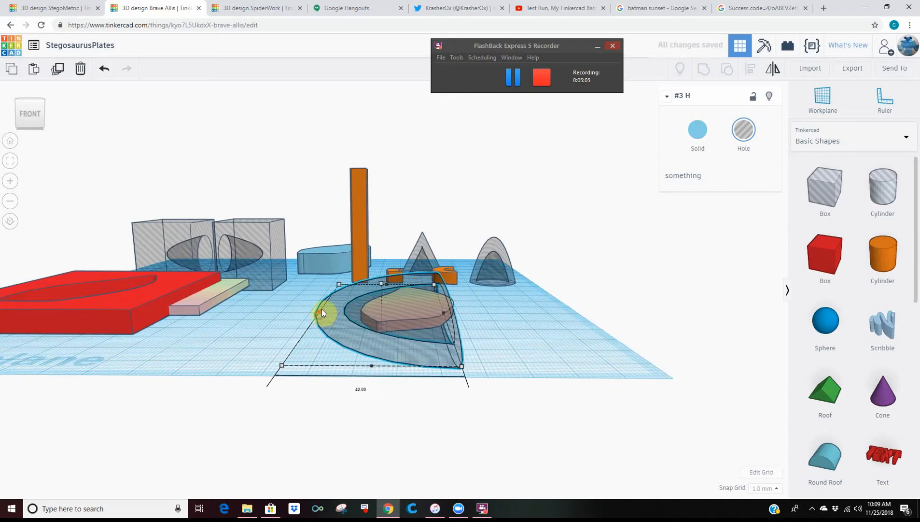
Duplicate the half-dome hole, turn the copy just past 180°, and position its curved shell over the gradient plate's right edge
right_click_drag(324, 283, 323, 393)
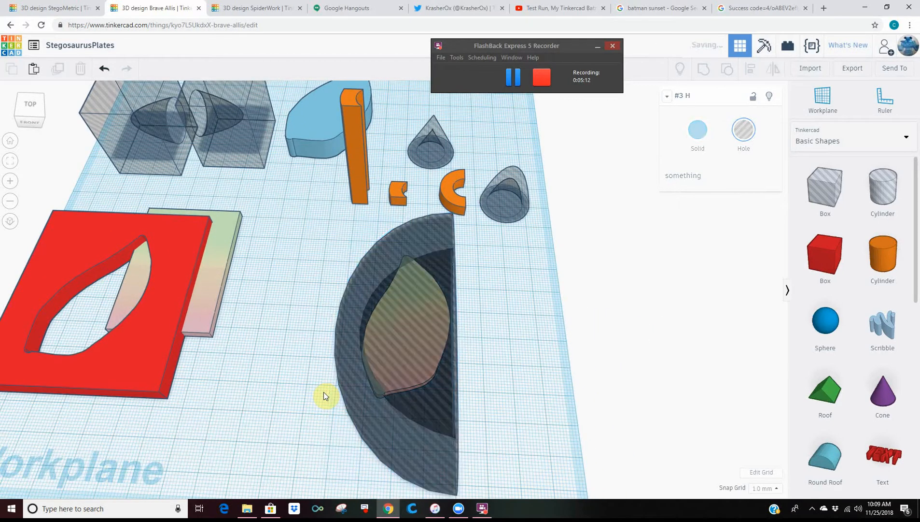
right_click_drag(323, 392, 328, 384)
left_click_drag(328, 385, 411, 312)
left_click_drag(465, 251, 291, 292)
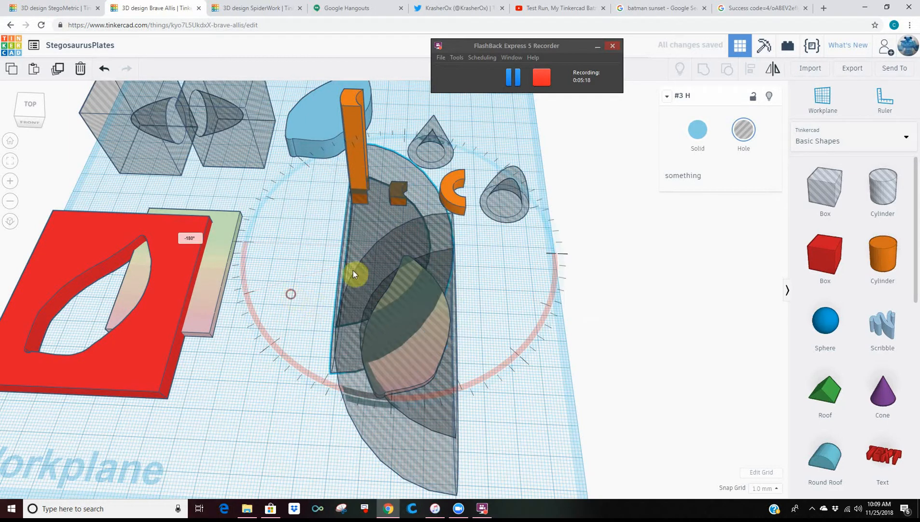
left_click_drag(413, 202, 445, 229)
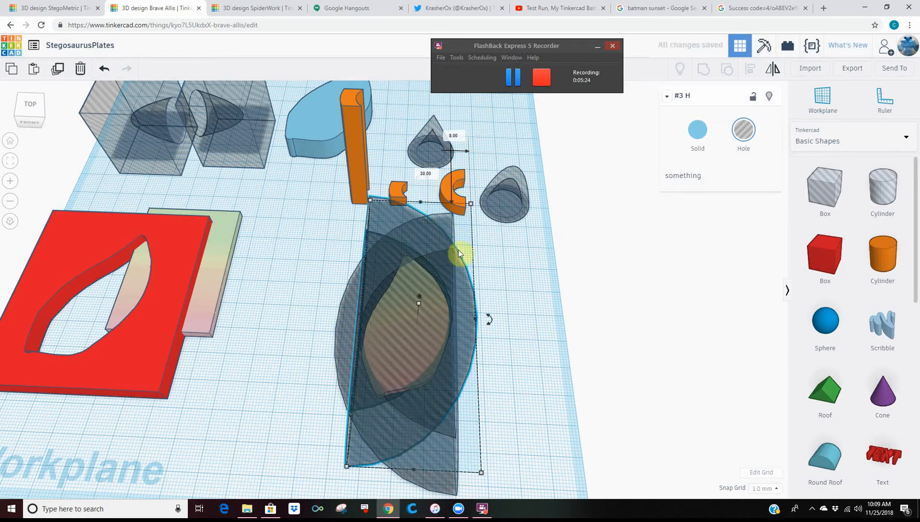
left_click_drag(491, 317, 568, 330)
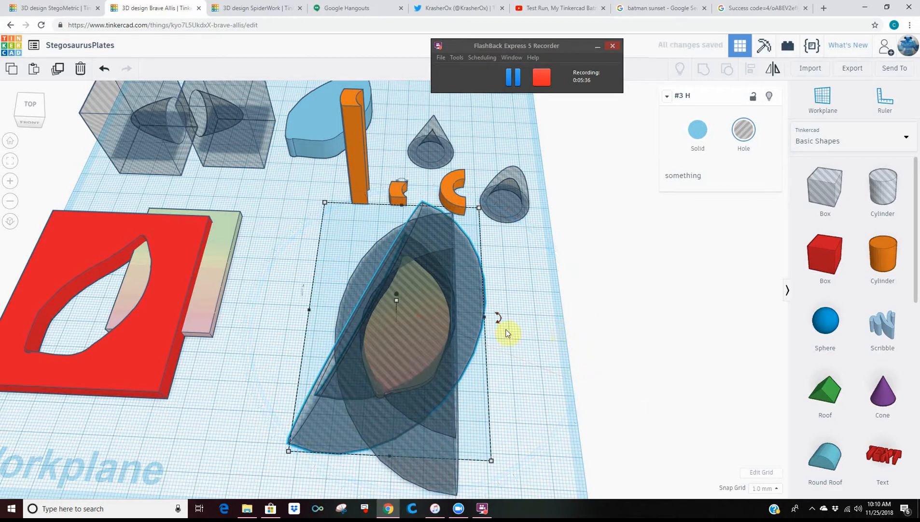
Place a spare copy of the half-dome hole beside the red plate, and group the gradient plate with its two overlapping holes
left_click_drag(359, 305, 196, 248)
left_click_drag(369, 329, 369, 328)
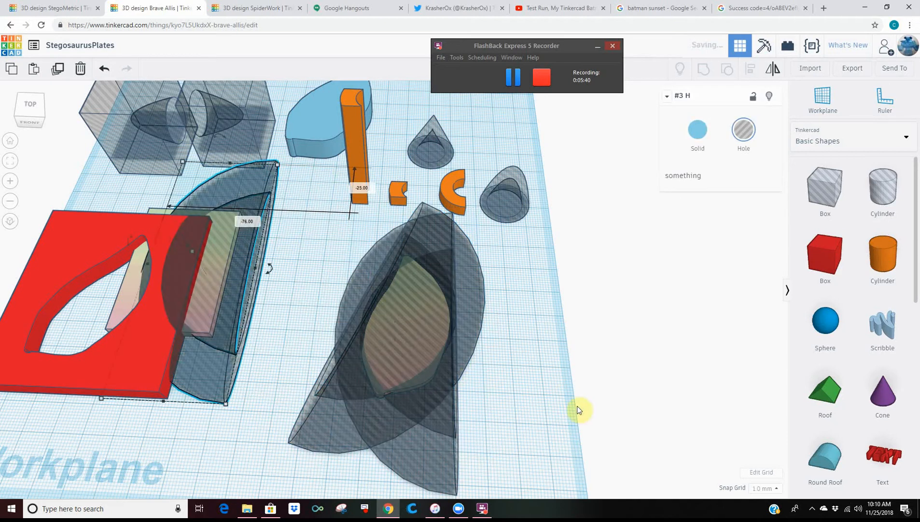
left_click_drag(553, 400, 363, 277)
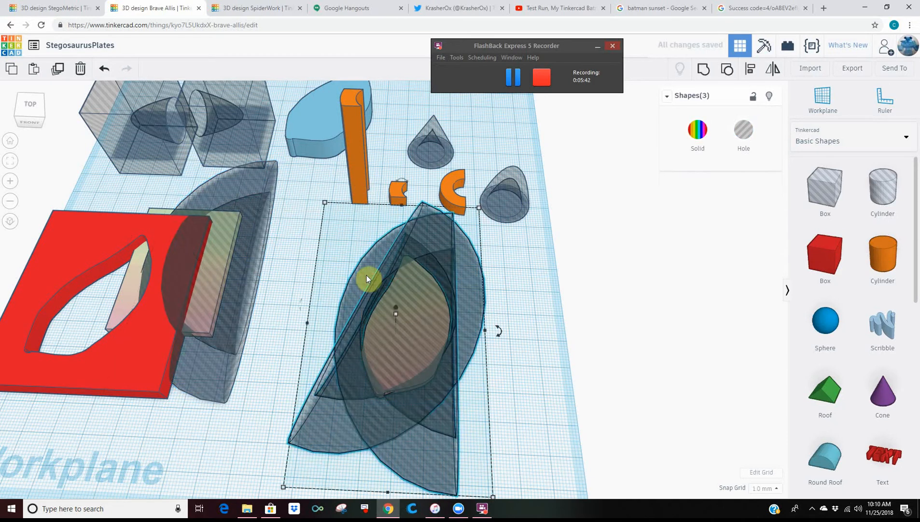
left_click(703, 74)
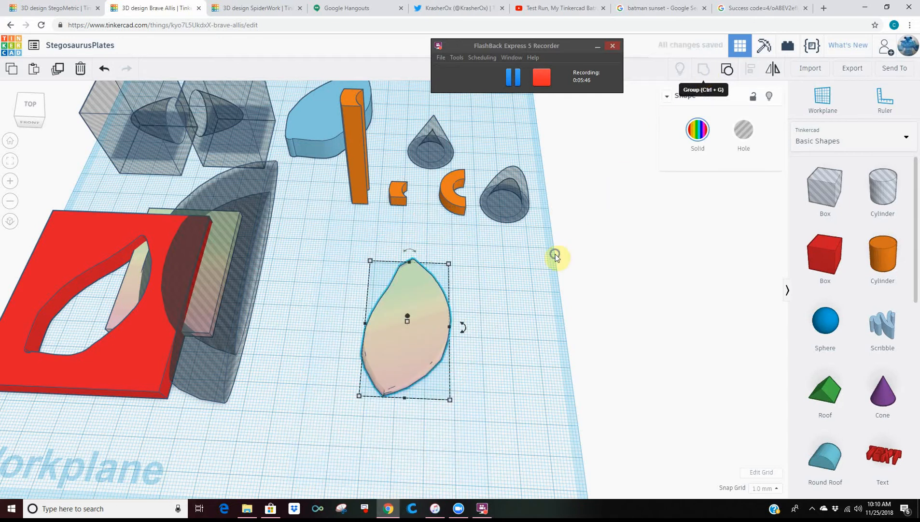
Move the spare half-dome hole over the gradient plate and rotate it so its curved shell faces the plate's right side
right_click_drag(556, 256, 473, 302)
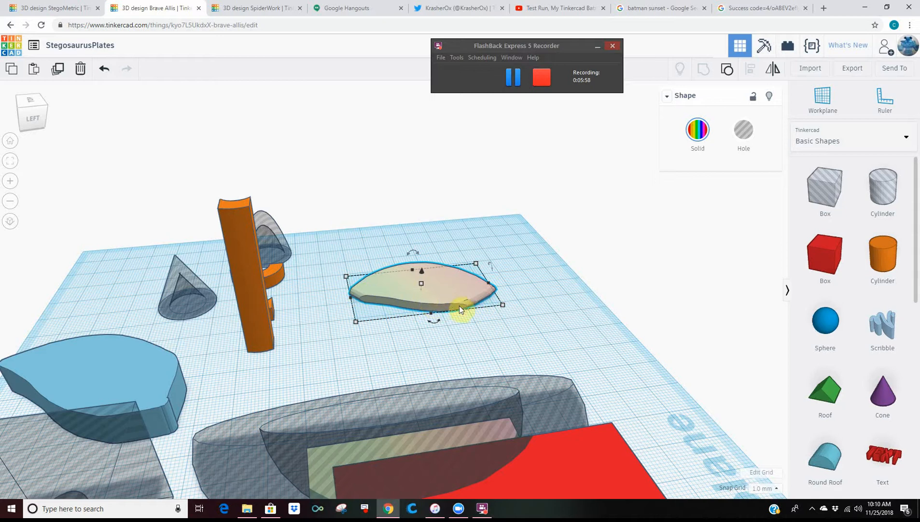
right_click_drag(524, 289, 602, 261)
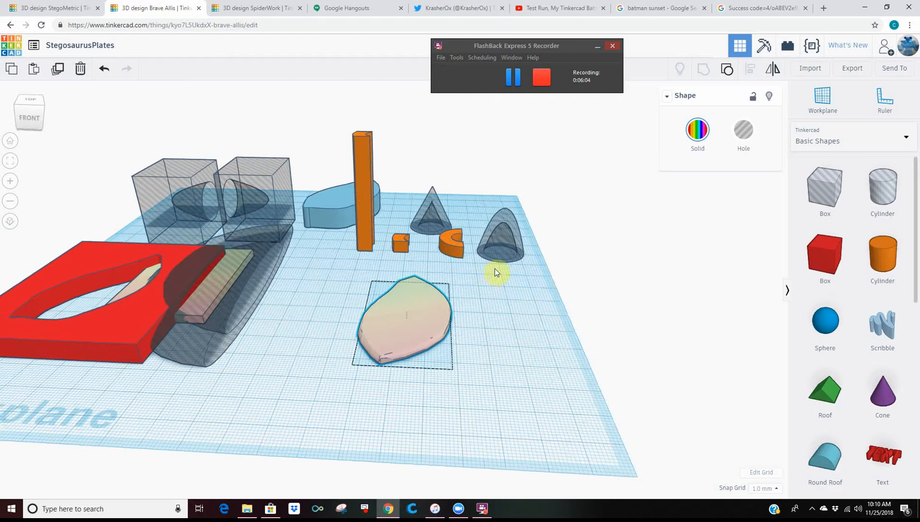
right_click_drag(500, 272, 376, 302)
left_click_drag(179, 322, 385, 358)
right_click_drag(462, 351, 475, 384)
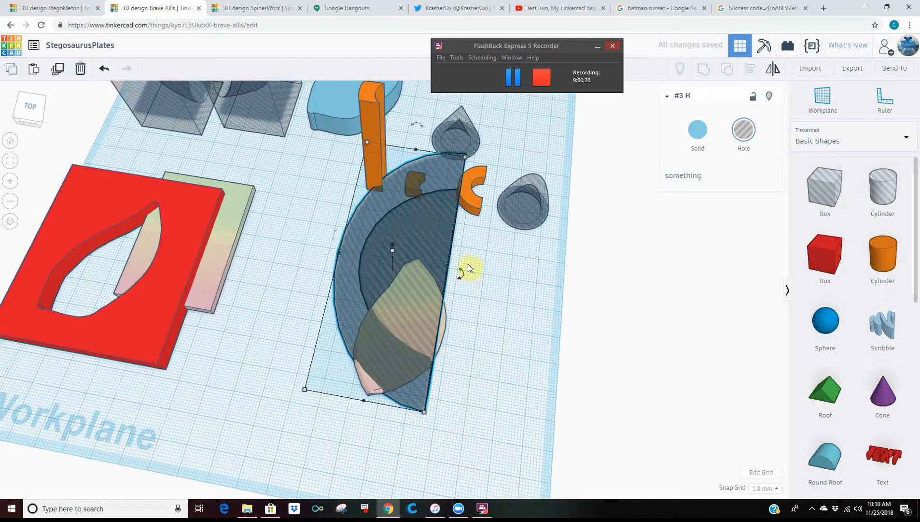
left_click_drag(460, 266, 295, 411)
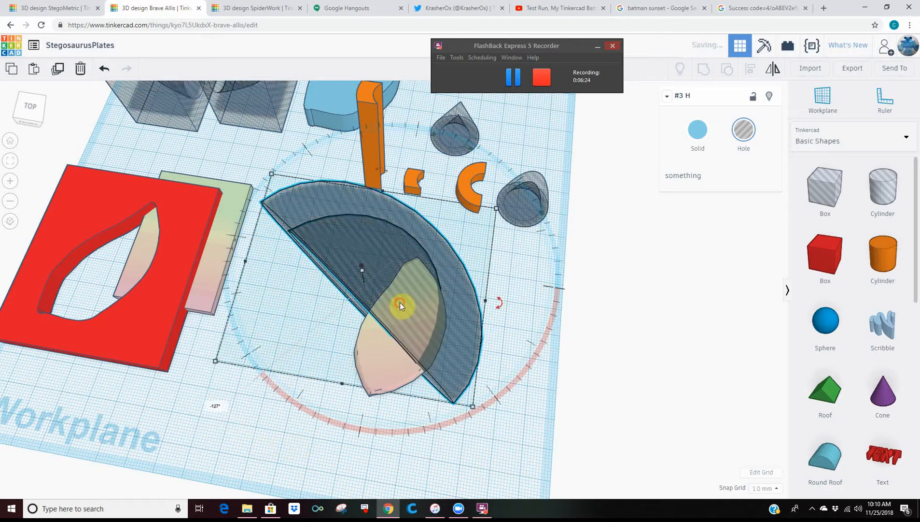
left_click_drag(400, 302, 439, 356)
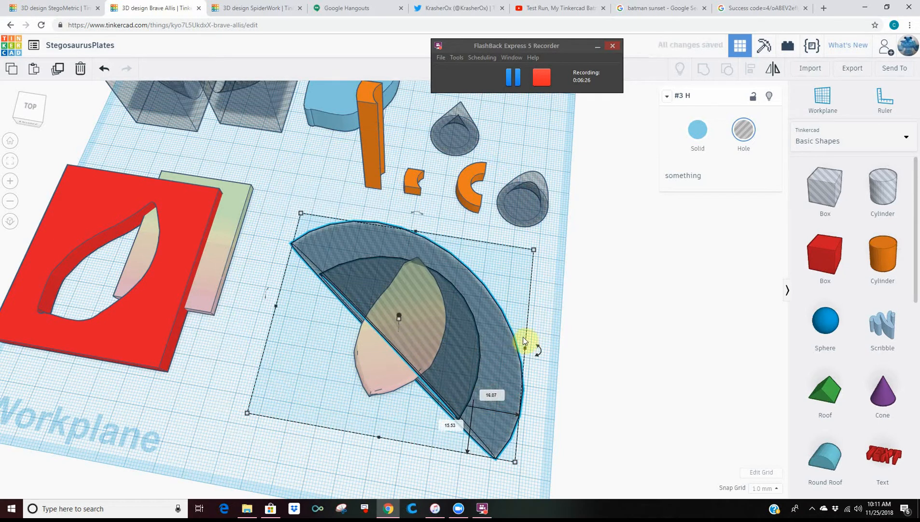
left_click_drag(536, 347, 526, 421)
right_click_drag(525, 406, 522, 337)
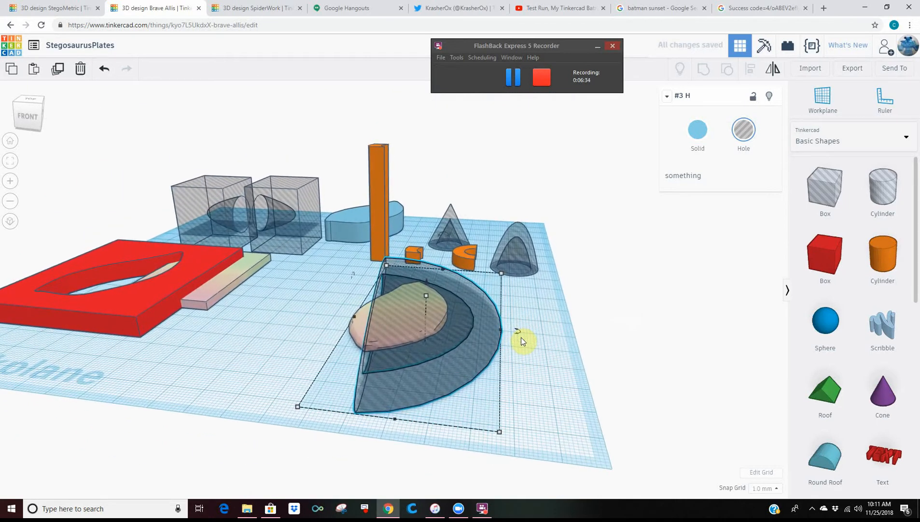
Nudge the half-dome hole about 12 mm left and 1 mm forward so its shell overlaps the plate's right edge
key("Left")
key("Left")
key("Left")
key("Left")
key("Left")
key("Left")
key("Left")
key("Left")
key("Left")
key("Left")
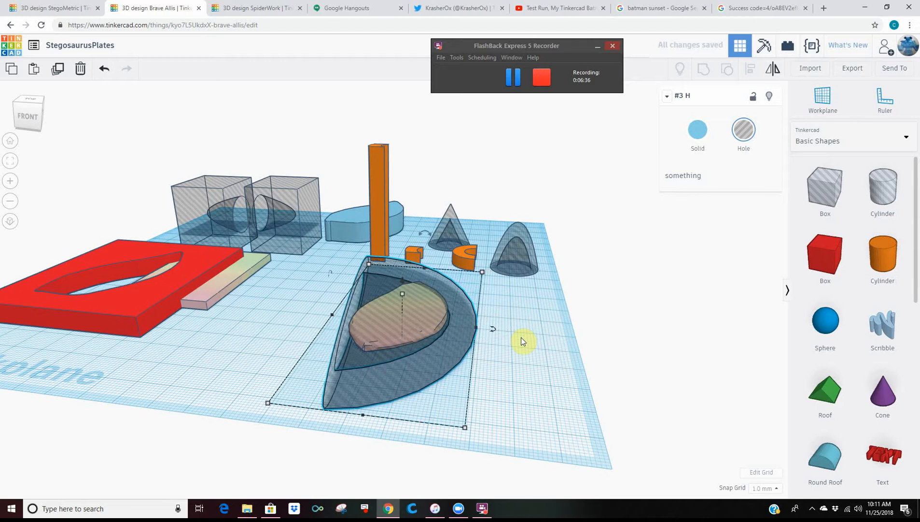
key("Left")
key("Left")
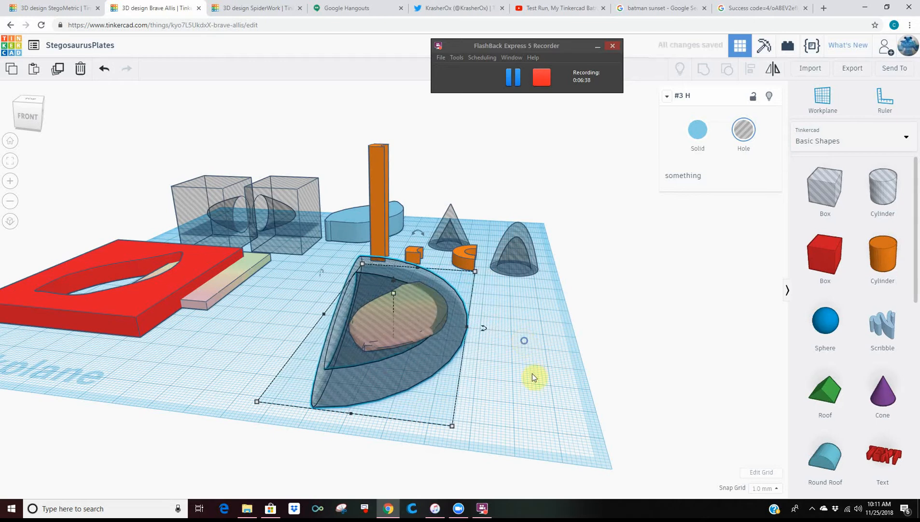
right_click_drag(532, 374, 533, 392)
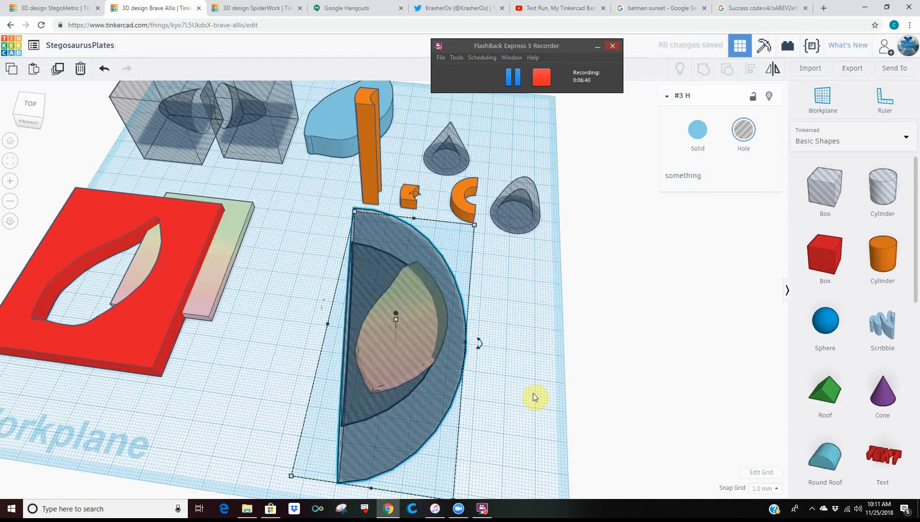
key("Down")
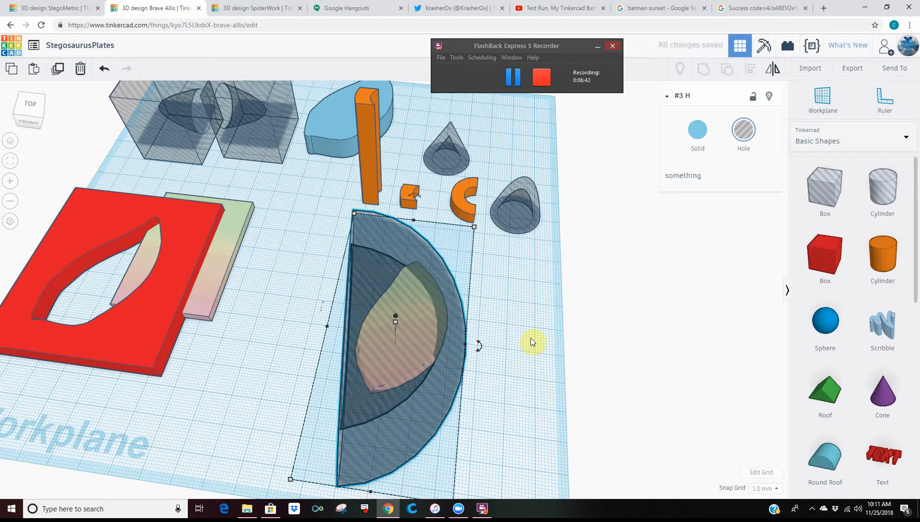
Rotate the half-dome hole about 14° clockwise and group it with the gradient plate to trim the right edge
right_click_drag(516, 341, 371, 381)
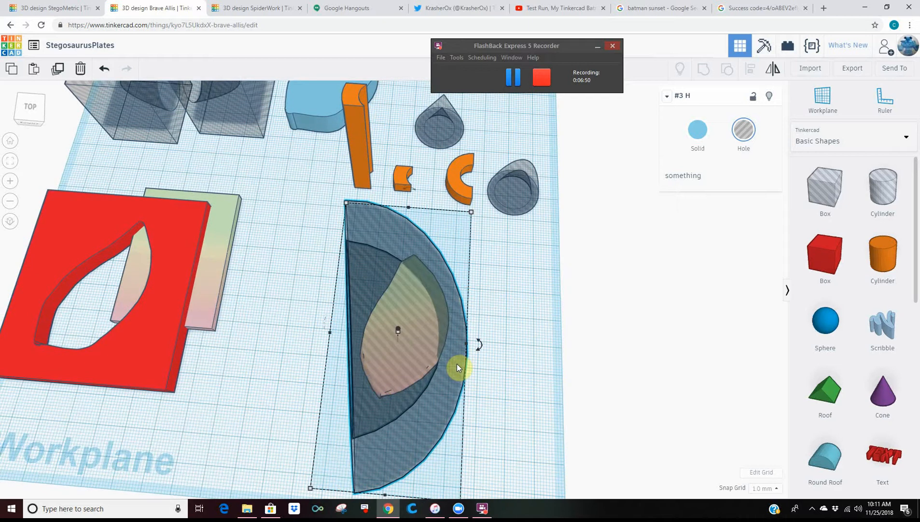
left_click_drag(476, 344, 586, 364)
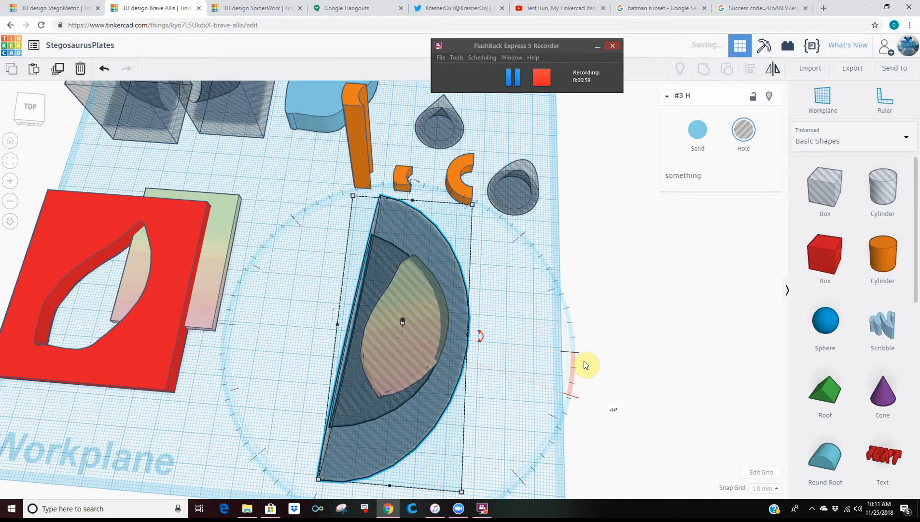
right_click_drag(543, 345, 526, 362)
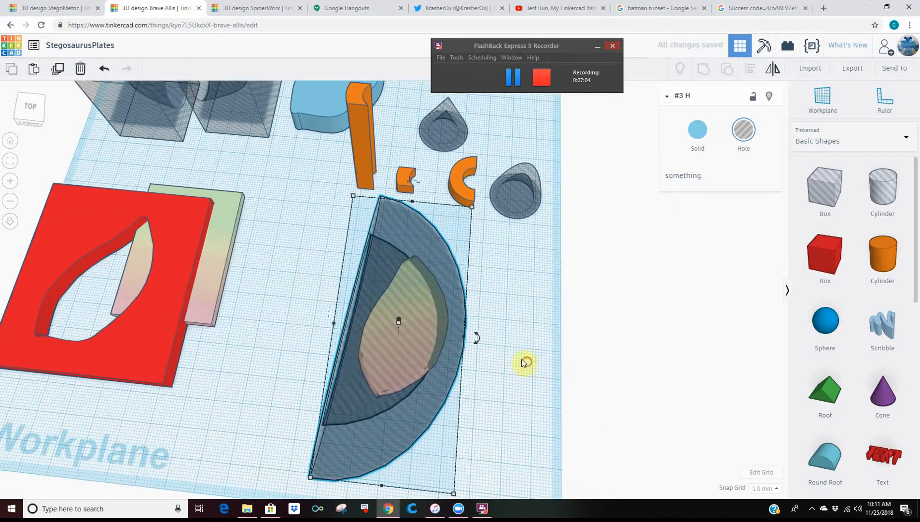
left_click(433, 318, "shift")
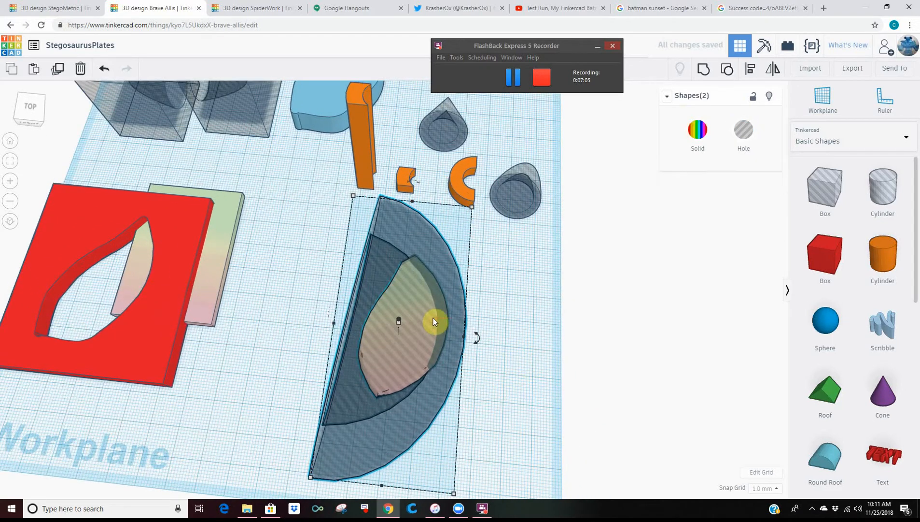
left_click(702, 70)
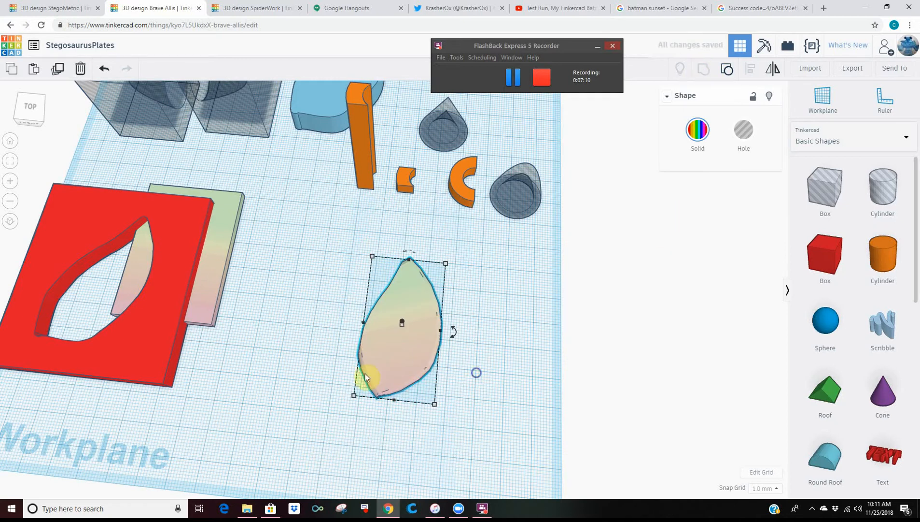
Move the trimmed plate back about 20 mm and left about 6 mm, and place a copy of the gradient box beside it
right_click_drag(365, 373, 400, 315)
left_click_drag(400, 316, 399, 308)
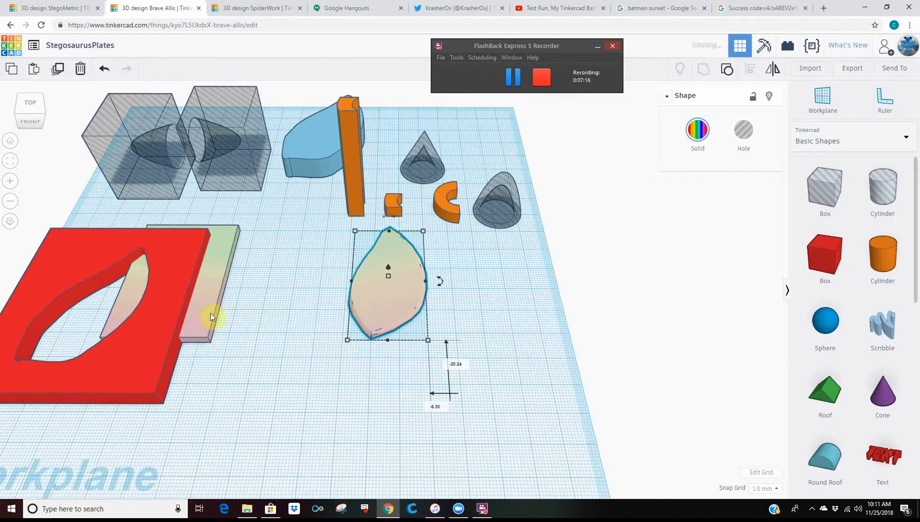
left_click_drag(202, 313, 322, 383, "alt")
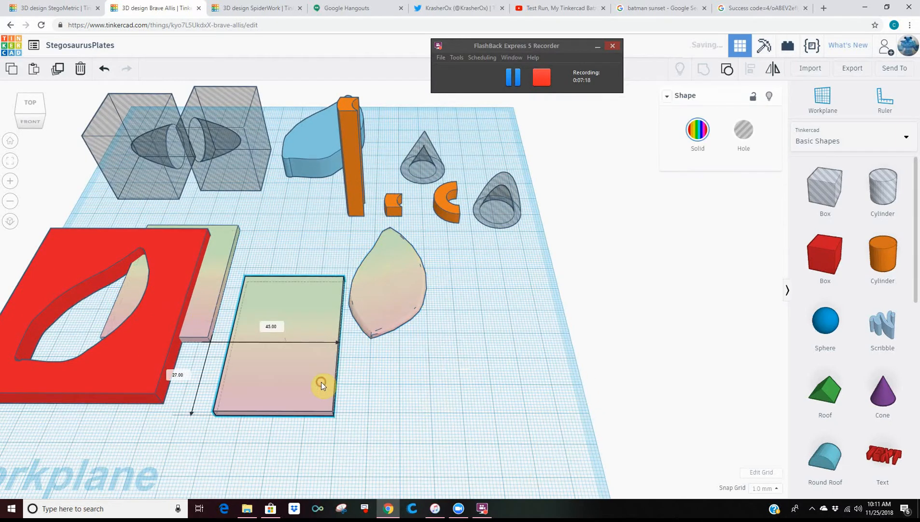
Shorten the copied gradient box to a compact block and raise its height to 20 mm
left_click_drag(275, 416, 292, 343)
left_click_drag(240, 312, 301, 274)
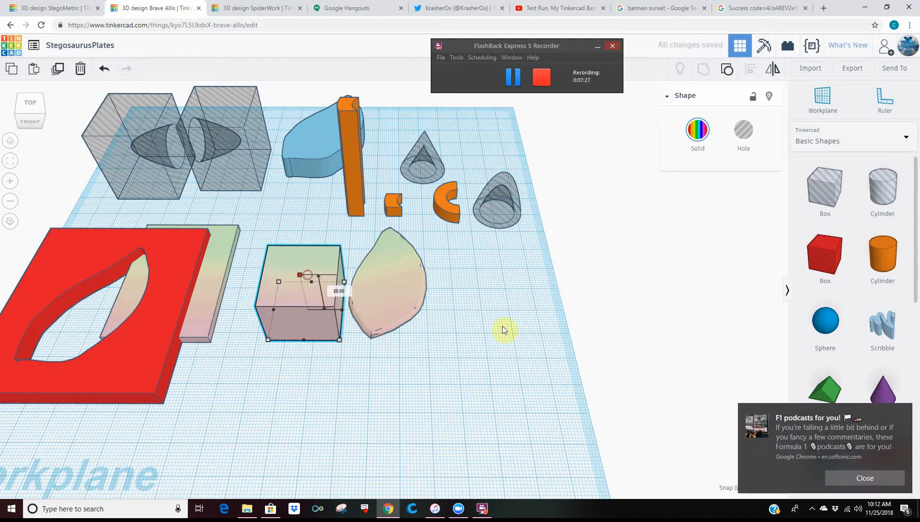
left_click(863, 483)
left_click(520, 72)
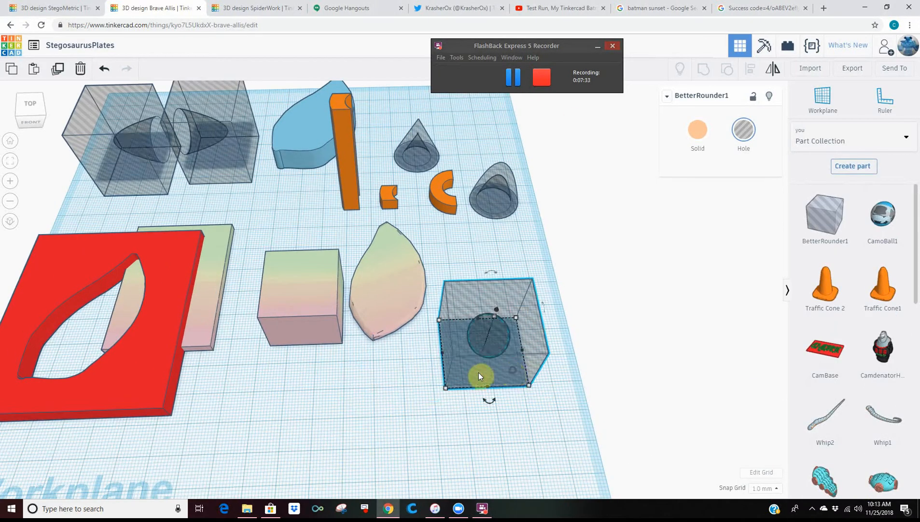
Move the BetterRounder1 hole over the gradient block so that it encloses the block
left_click_drag(479, 372, 405, 385)
mouse_move(405, 385)
right_mouse_down()
mouse_move(410, 330)
mouse_move(422, 312)
mouse_move(427, 366)
mouse_move(402, 393)
right_mouse_up()
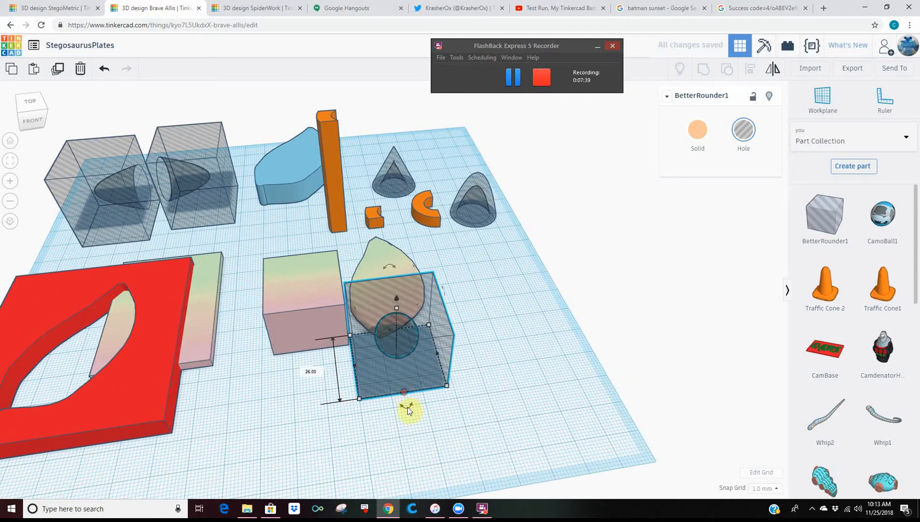
left_click_drag(407, 406, 310, 338)
right_click_drag(380, 302, 414, 292)
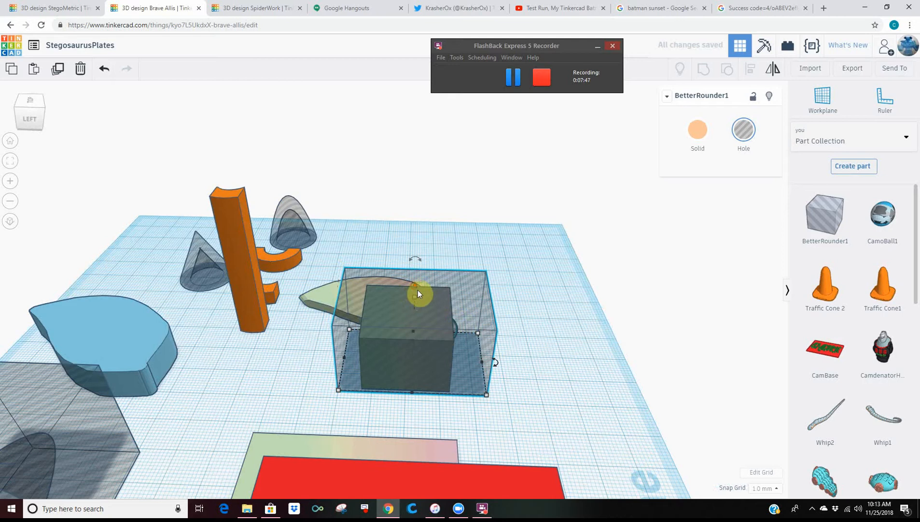
left_click_drag(418, 289, 418, 294)
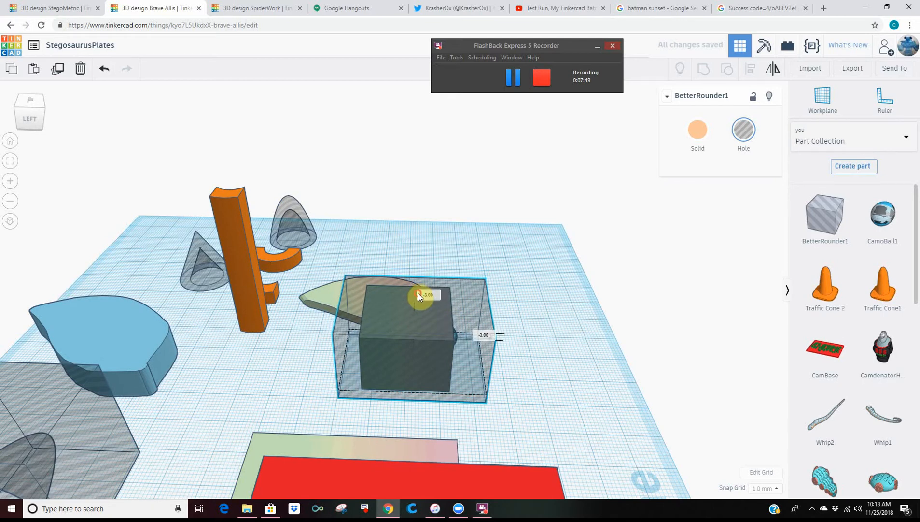
Reduce the BetterRounder1 hole's depth from its front and back sides to fit more closely around the gradient block
right_click_drag(419, 293, 466, 361)
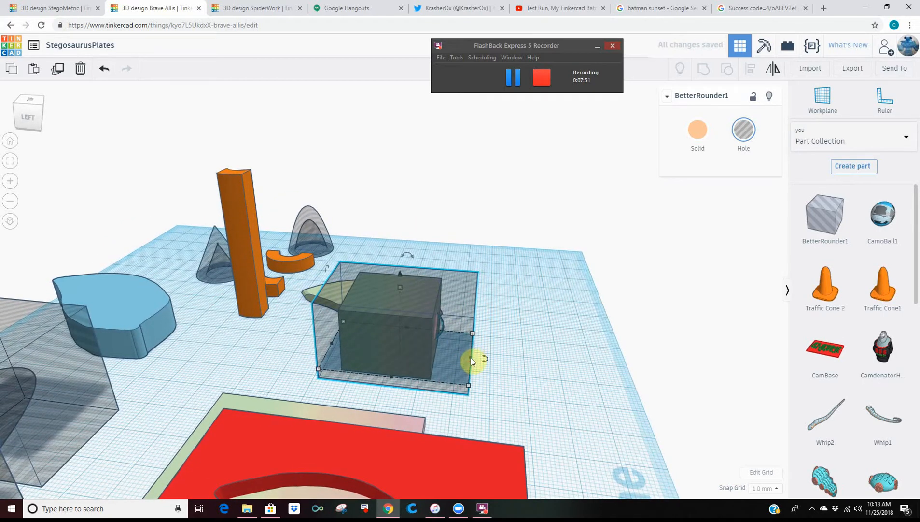
left_click_drag(471, 358, 461, 362)
right_click_drag(405, 342, 436, 346)
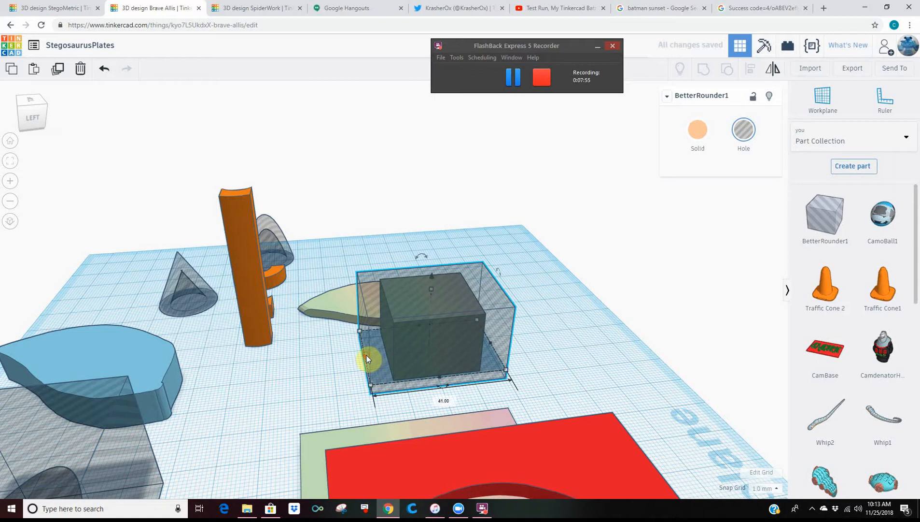
left_click_drag(366, 355, 370, 356)
right_click_drag(366, 363, 219, 402)
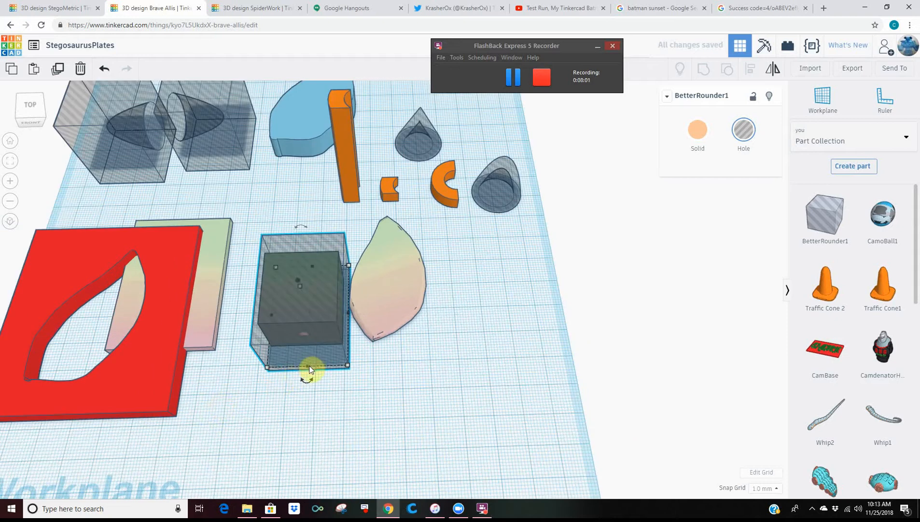
Shorten the BetterRounder1 hole slightly at its front and group it with the gradient block to carve an egg shape
left_click_drag(310, 369, 313, 363)
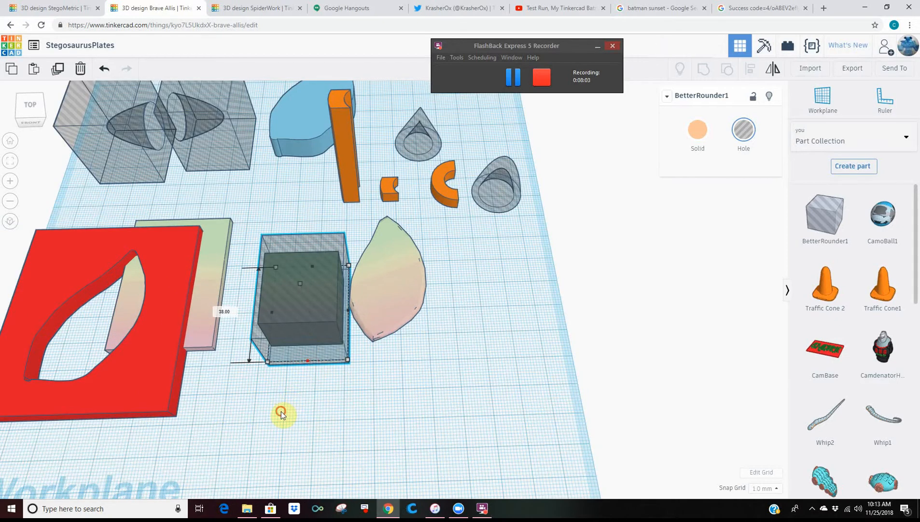
left_click_drag(282, 414, 297, 328)
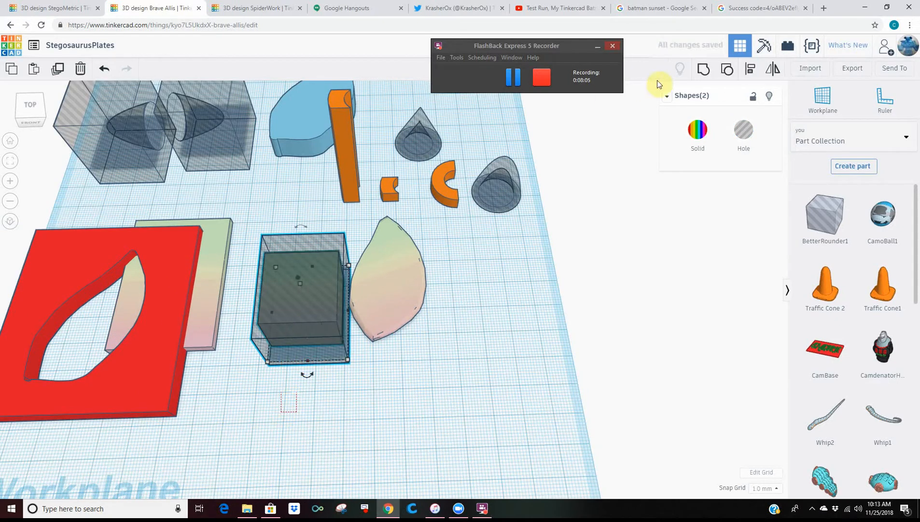
left_click(704, 69)
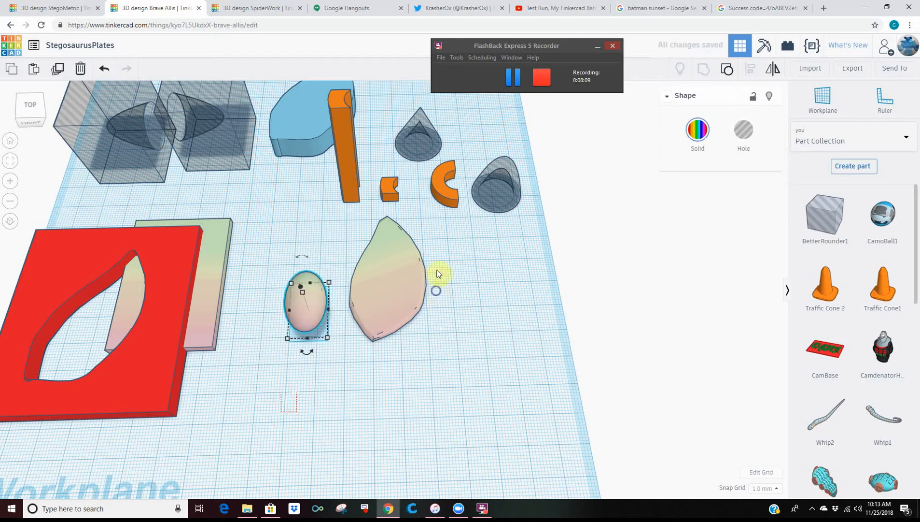
Copy the gradient egg about 43 mm toward the front and flatten the copy to about 6 mm high
right_click_drag(437, 273, 437, 261)
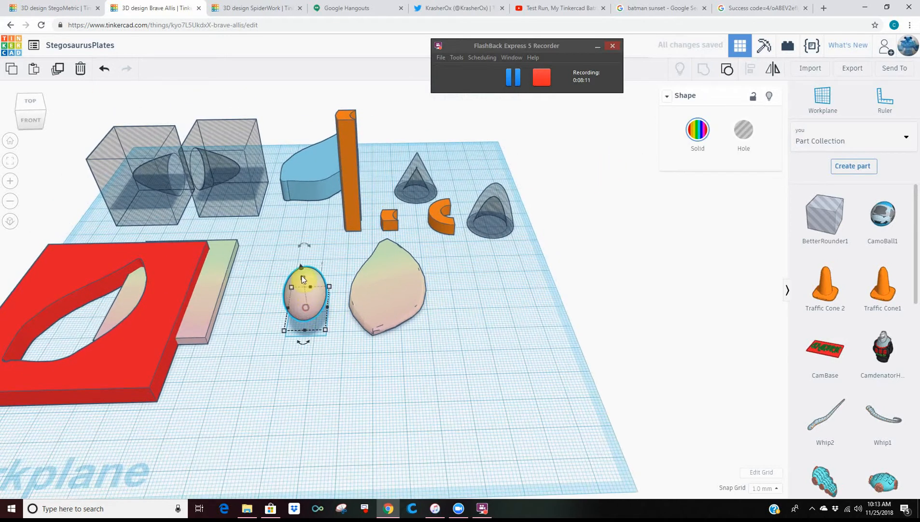
left_click_drag(306, 308, 296, 369)
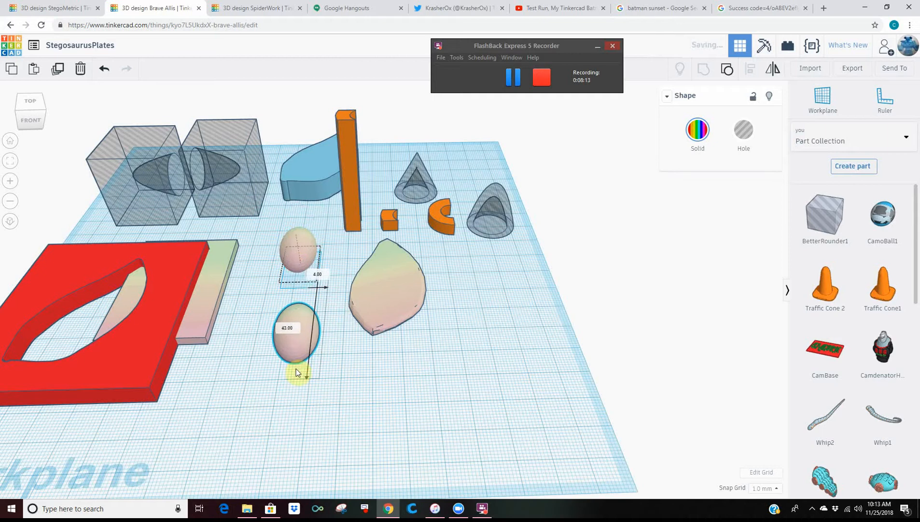
right_click_drag(292, 349, 297, 300)
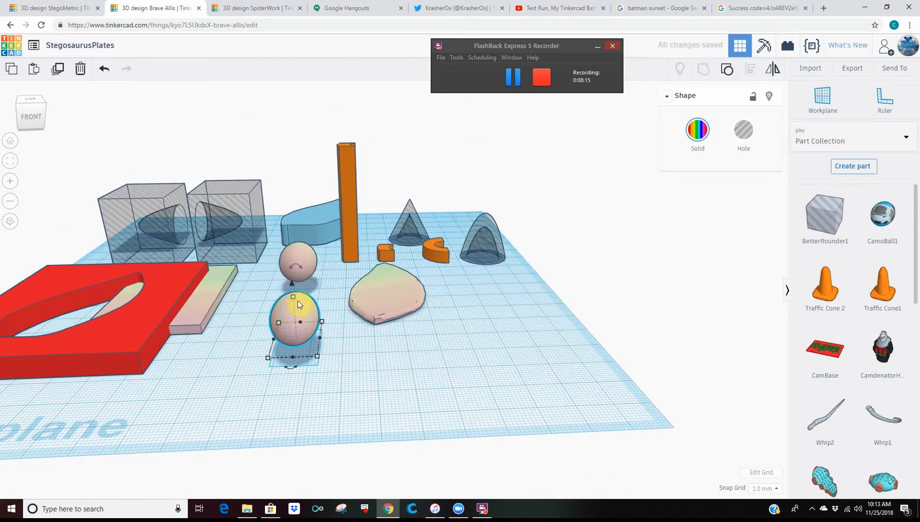
left_click_drag(295, 298, 307, 345)
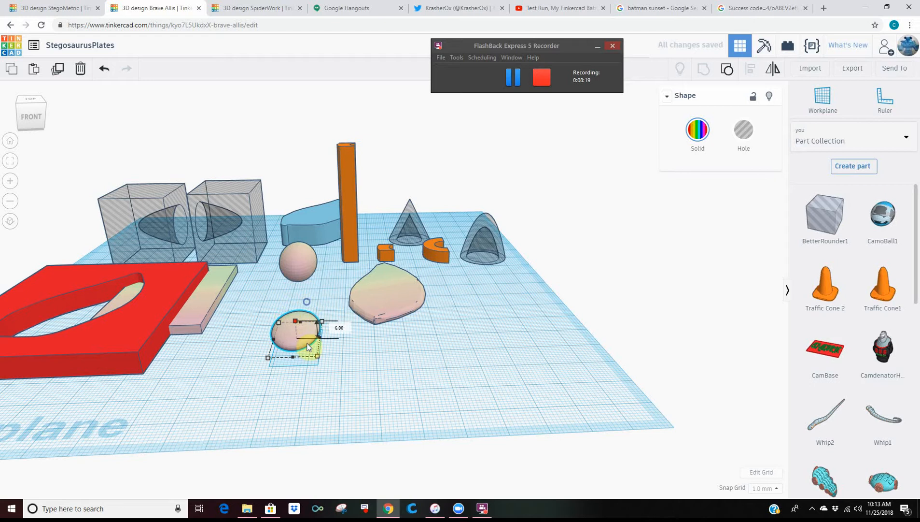
Widen the flattened egg copy to 21 mm and shift it about 8 mm farther forward
right_click_drag(307, 343, 306, 358)
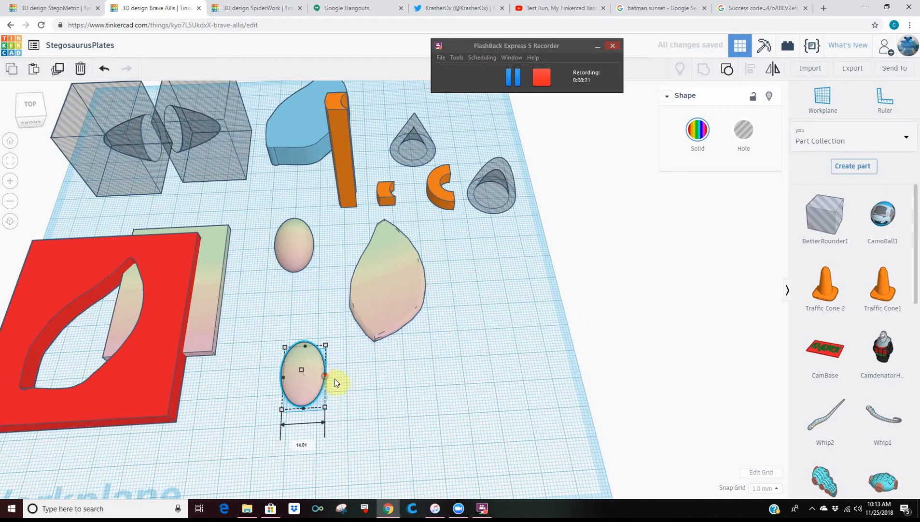
left_click_drag(335, 379, 339, 381)
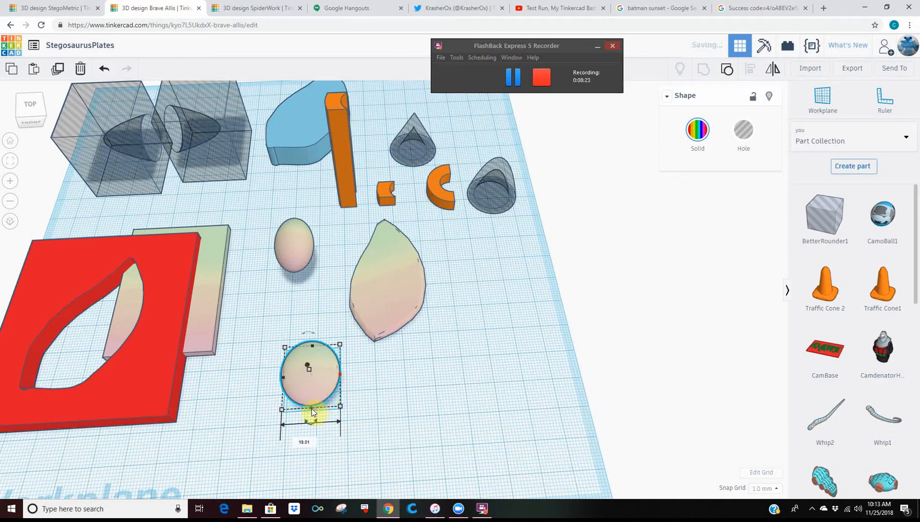
left_click_drag(312, 412, 303, 417)
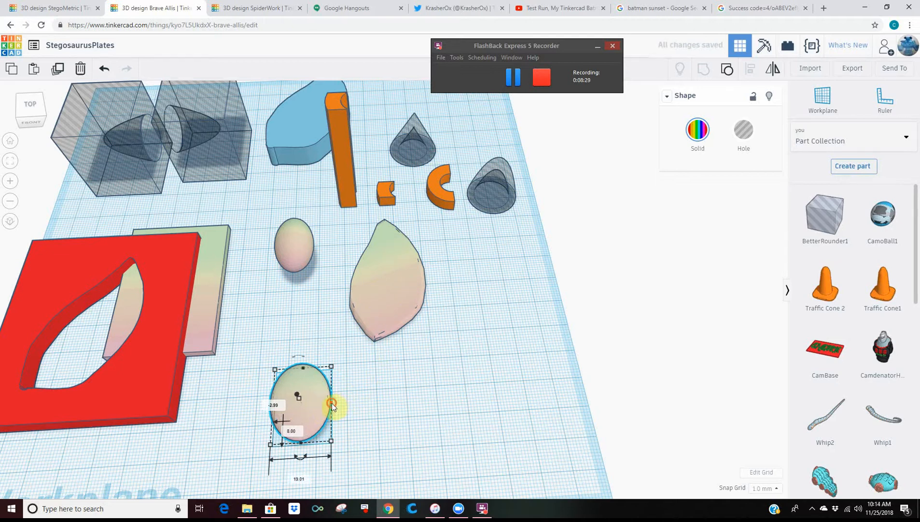
left_click_drag(332, 402, 337, 406)
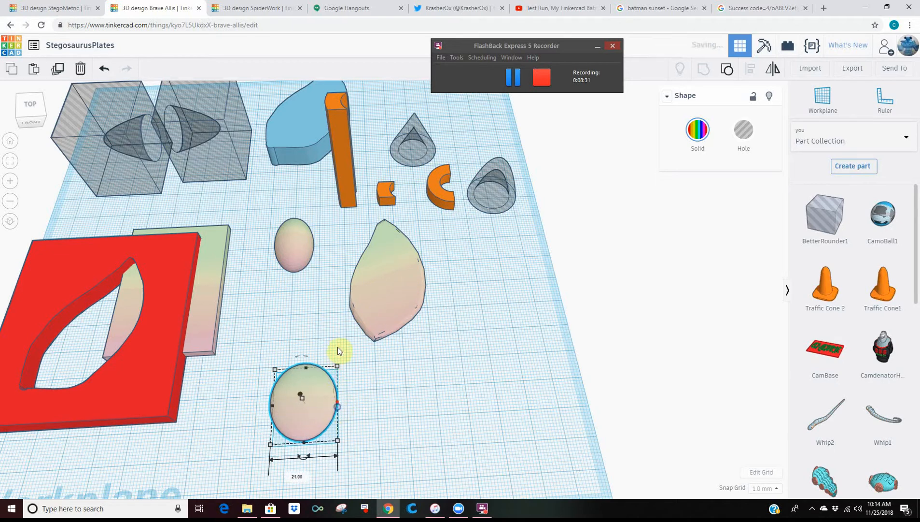
Move the flattened oval about 31 mm to the right, in front of the leaf-shaped plate
right_click_drag(337, 347, 323, 395)
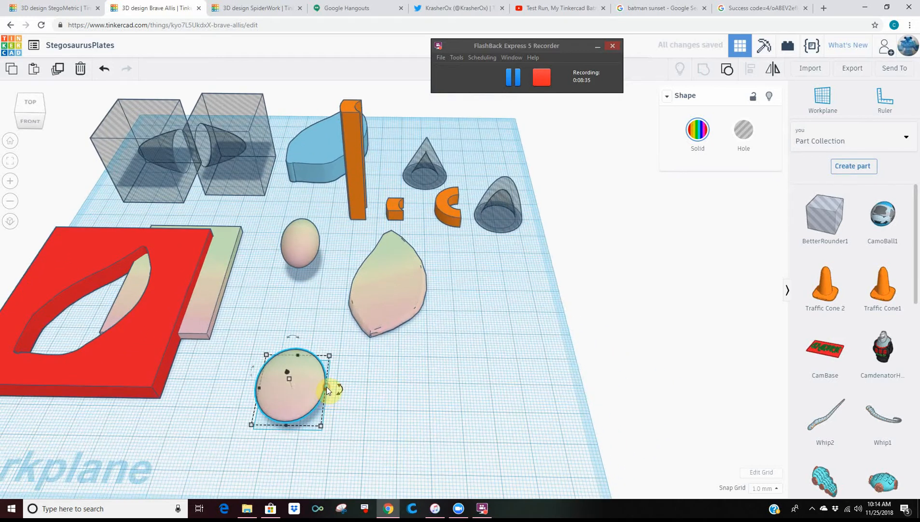
left_click(325, 389)
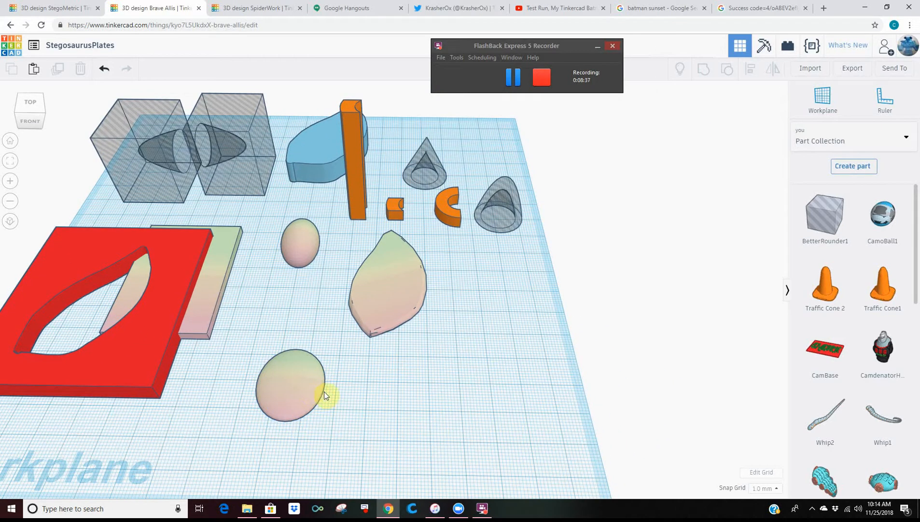
left_click(326, 390)
left_click_drag(307, 397, 412, 400)
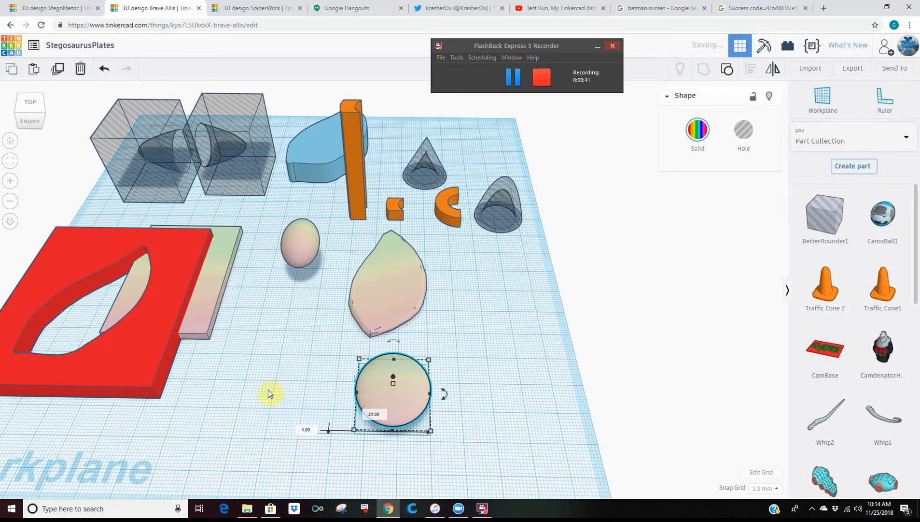
Move the leaf-shaped plate to the left of the oval and layer a duplicate of it slightly farther back
left_click_drag(388, 294, 265, 395)
scroll(377, 386, "up", 1)
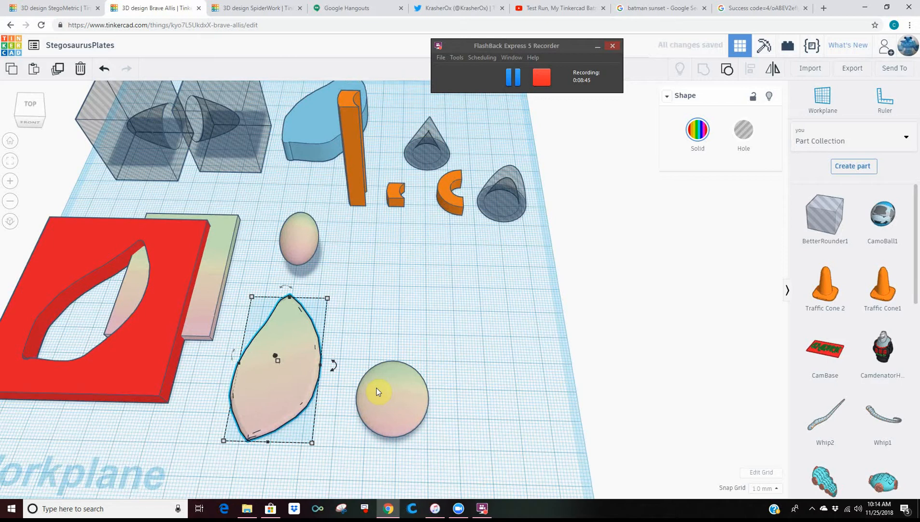
key("Up")
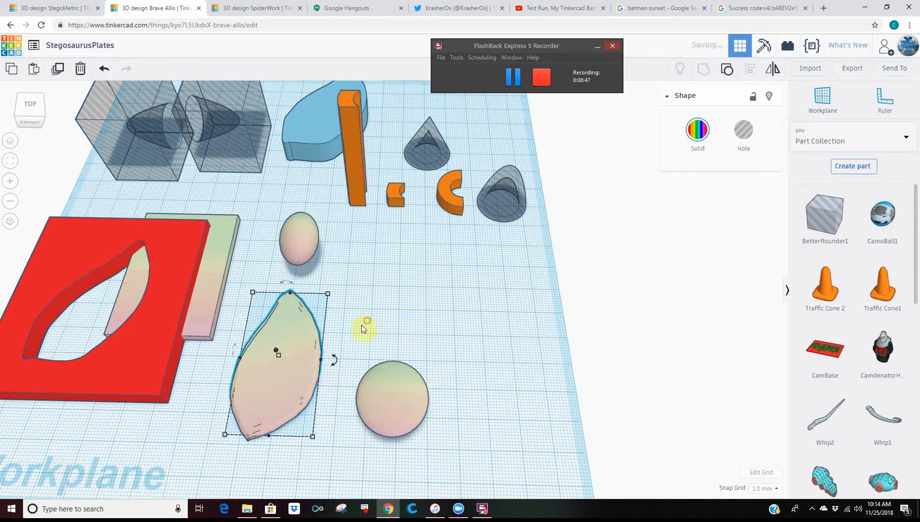
key("ctrl+z")
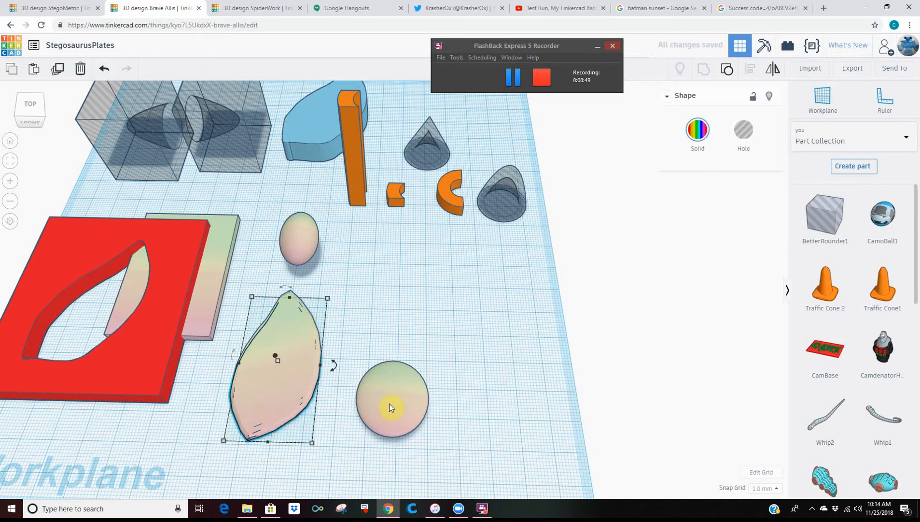
Duplicate the flattened oval, nudge the copy slightly toward the back, and widen it to 24 mm
left_click(390, 407)
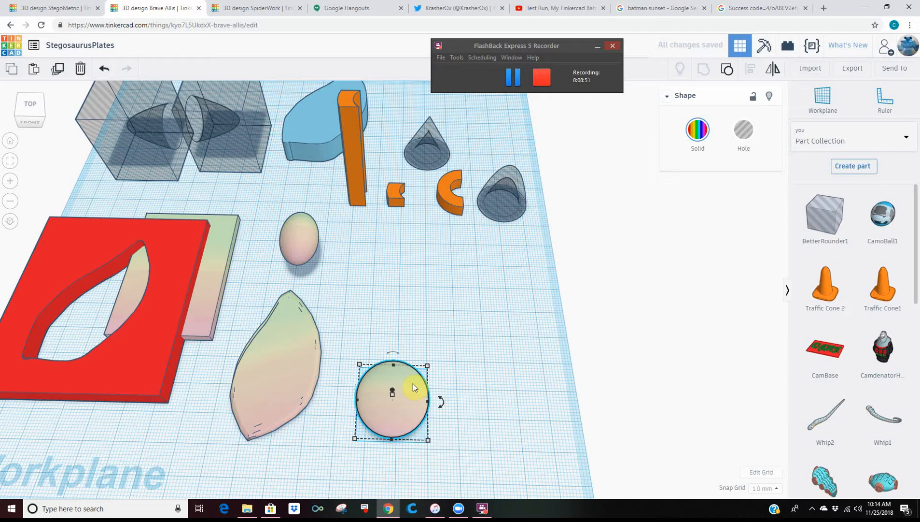
key("Up")
key("Up")
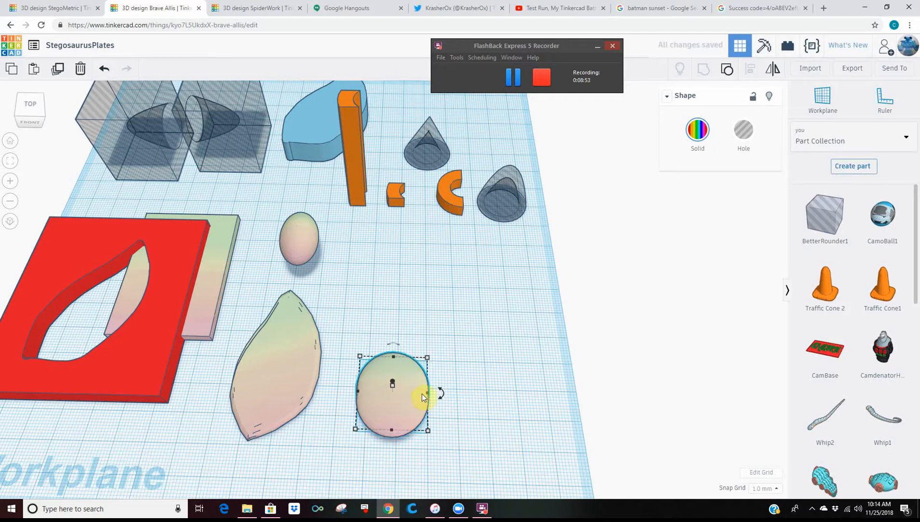
left_click_drag(426, 392, 430, 395)
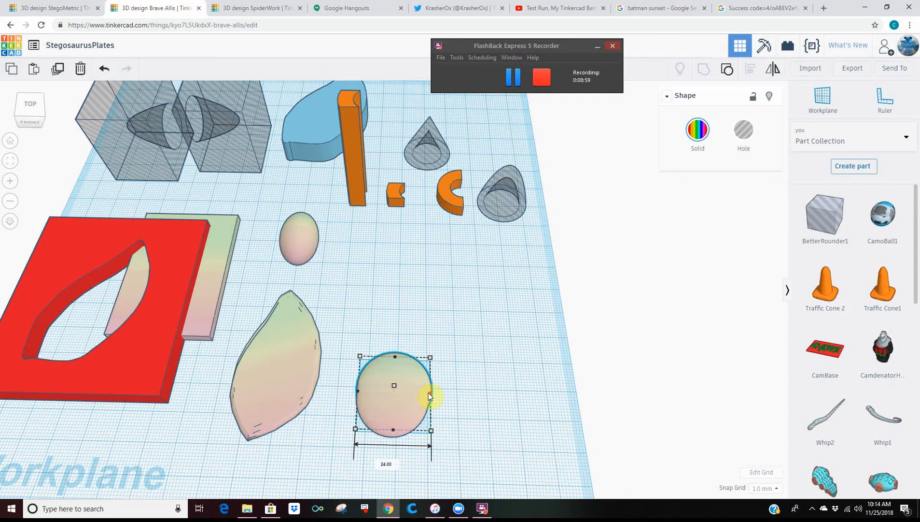
Thin the duplicated oval to 5 mm high and adjust its elevation above the workplane
right_click_drag(432, 364, 289, 288)
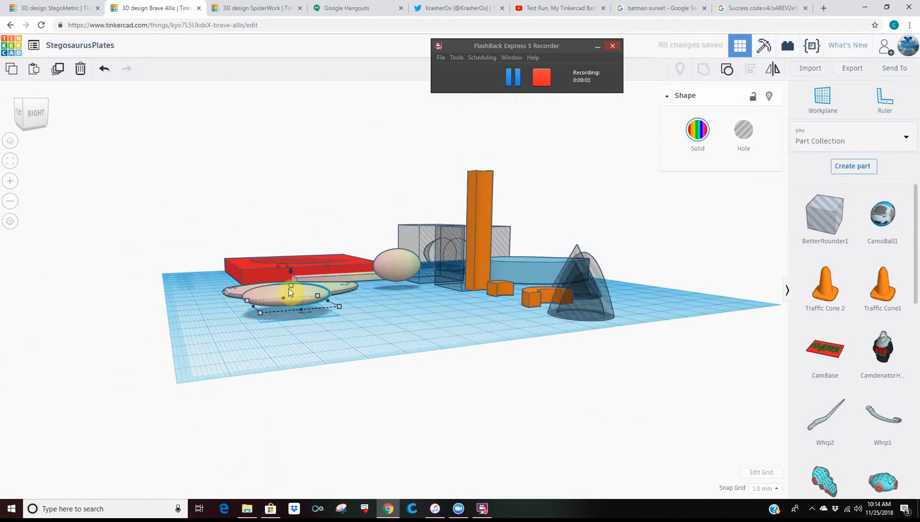
left_click_drag(295, 287, 297, 288)
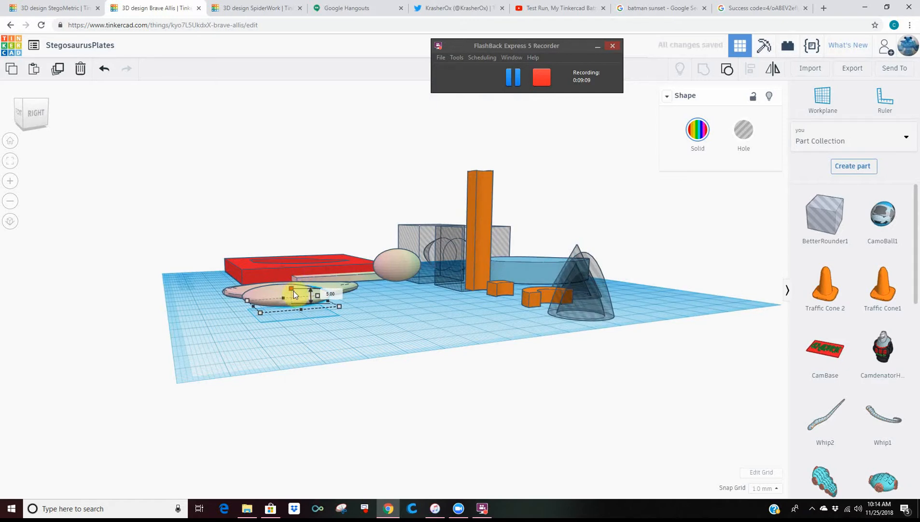
left_click_drag(294, 291, 293, 276)
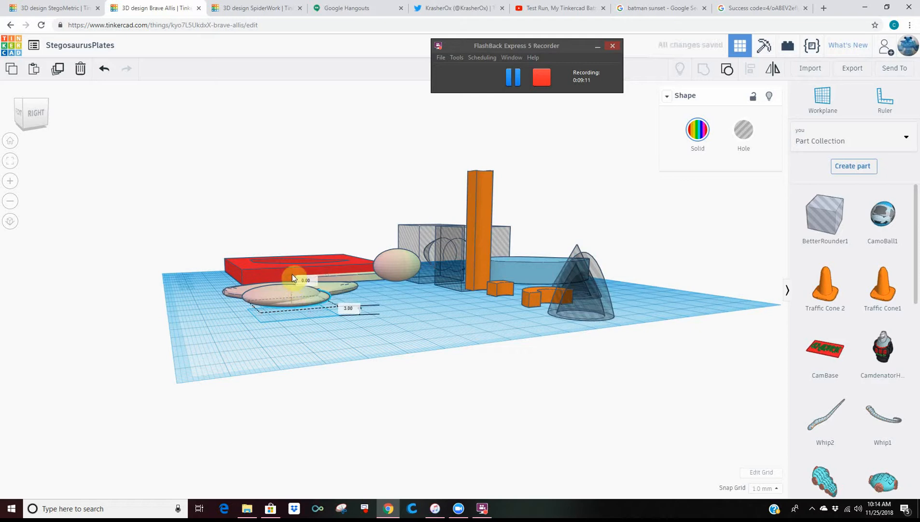
Widen the duplicated oval slightly and extend its length toward the back to 27 mm
right_click_drag(350, 314, 452, 395)
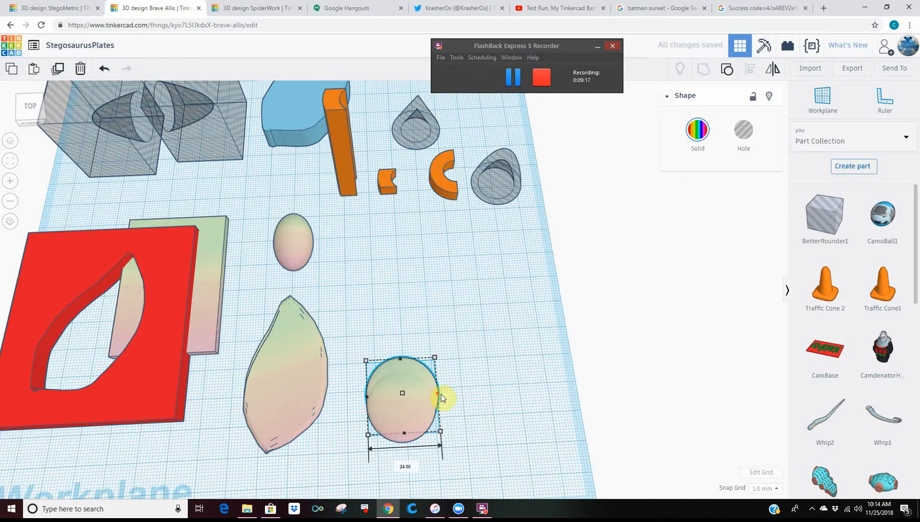
left_click_drag(442, 397, 443, 398)
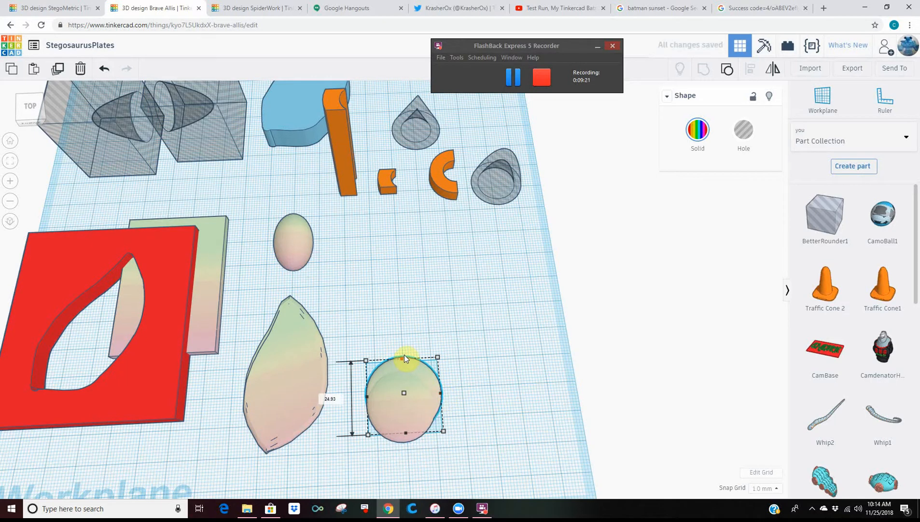
left_click_drag(405, 355, 404, 354)
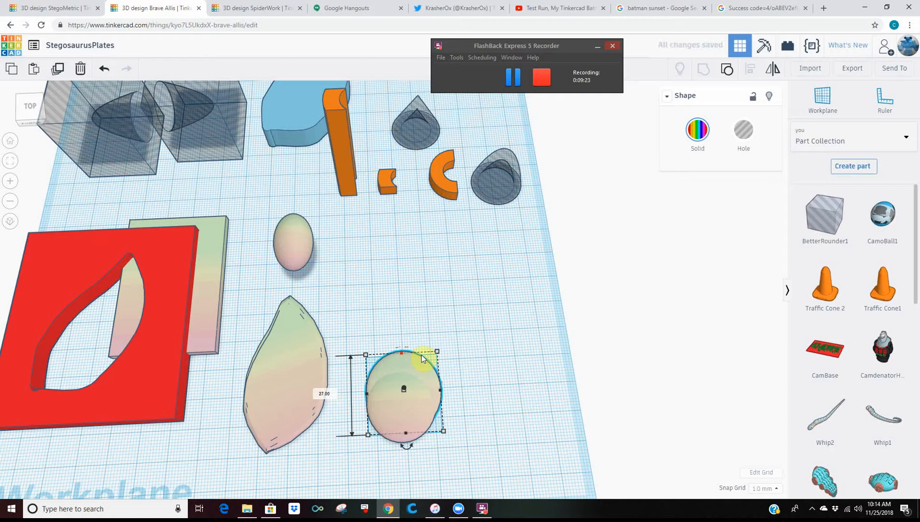
Repeat the offset duplication of the oval toward the back and narrow the newest copy from both sides to 24 mm
key("ctrl+d")
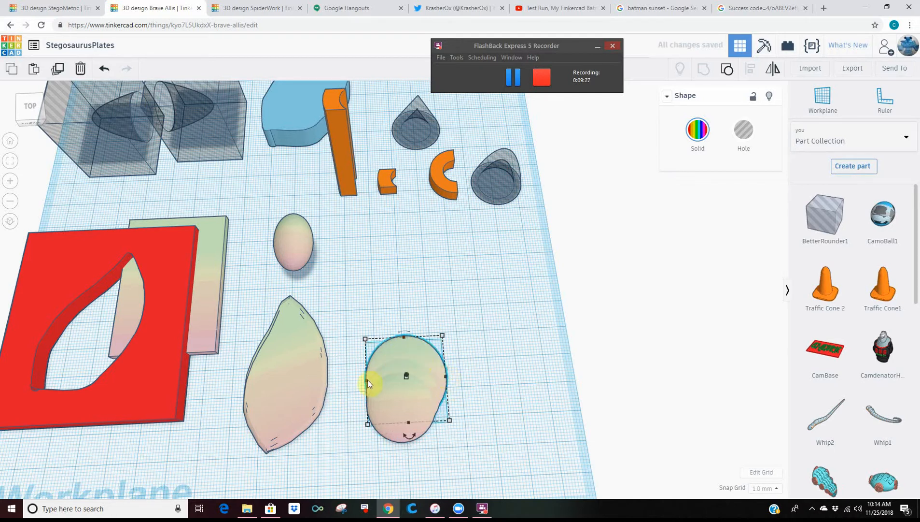
left_click_drag(368, 381, 376, 382)
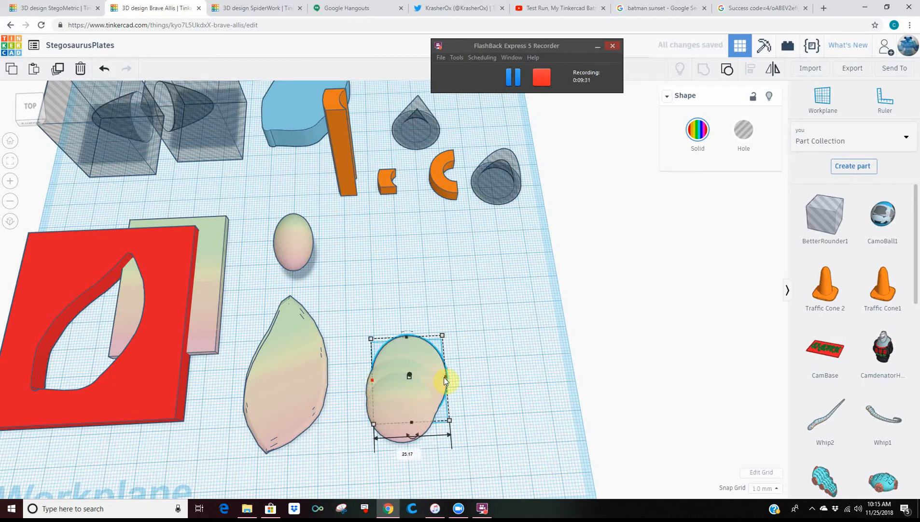
left_click_drag(446, 380, 438, 372)
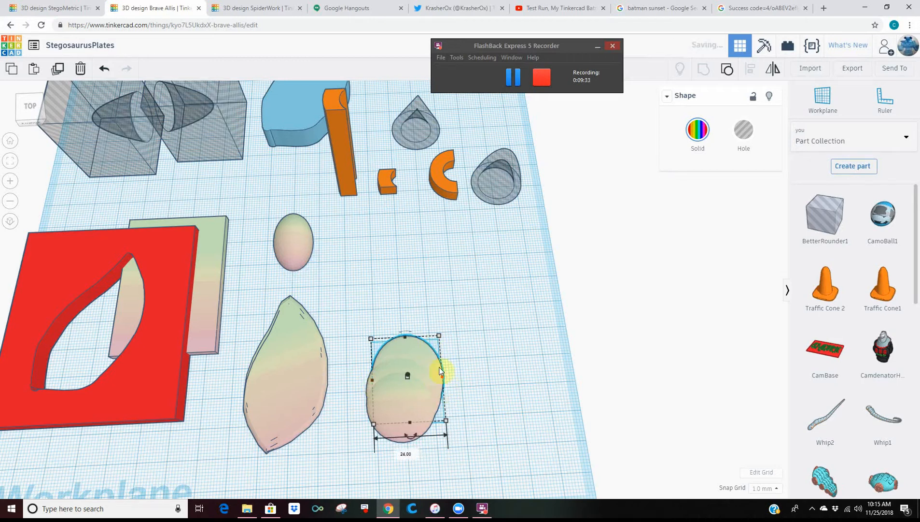
Extend the overlapping row with more offset duplicates, adjusting the last one to 25.36 mm wide and nudging it slightly left and back
left_click_drag(406, 434, 378, 459)
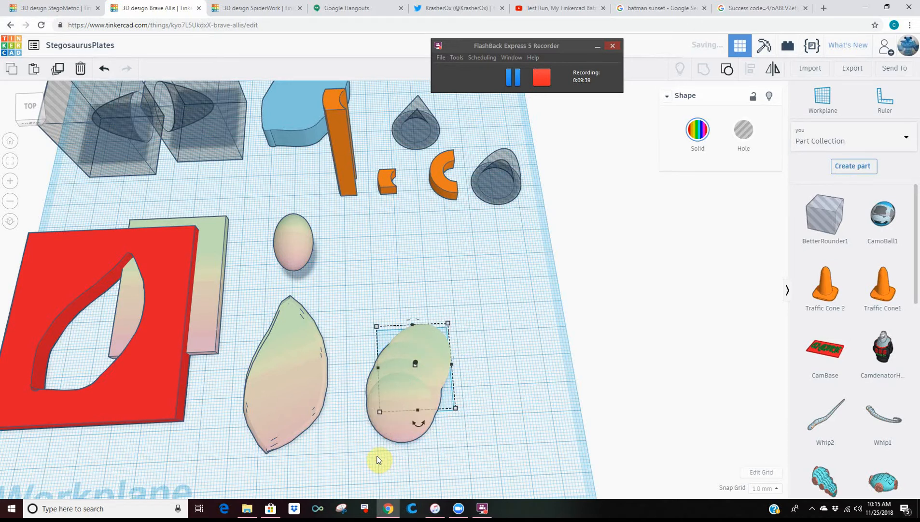
key("ctrl+d")
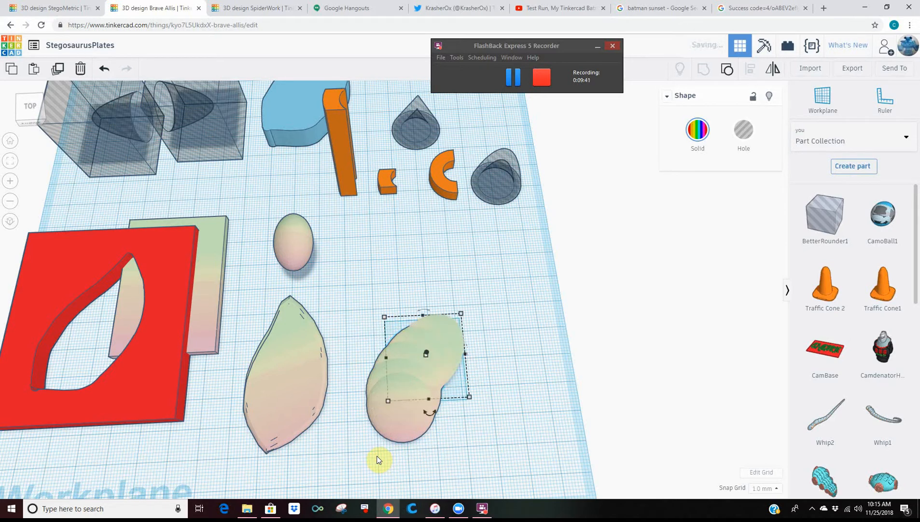
left_click_drag(467, 357, 456, 359)
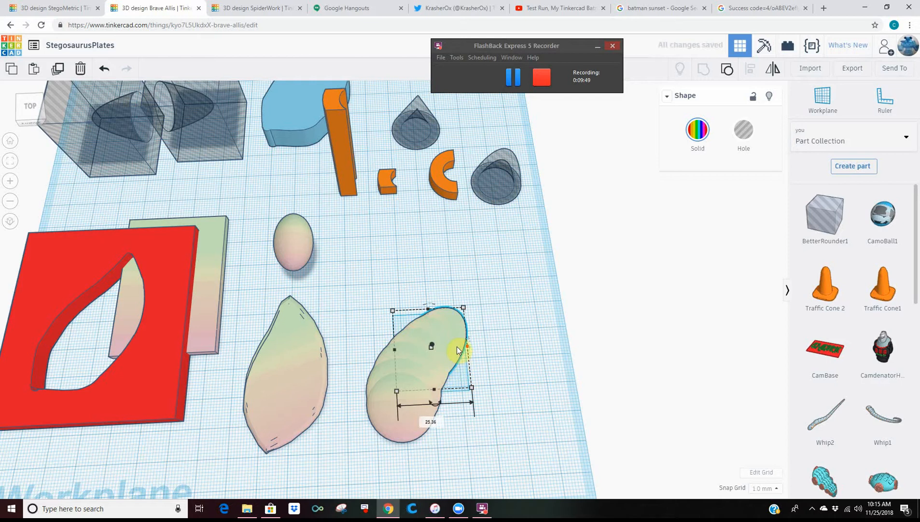
key("Left")
key("Left")
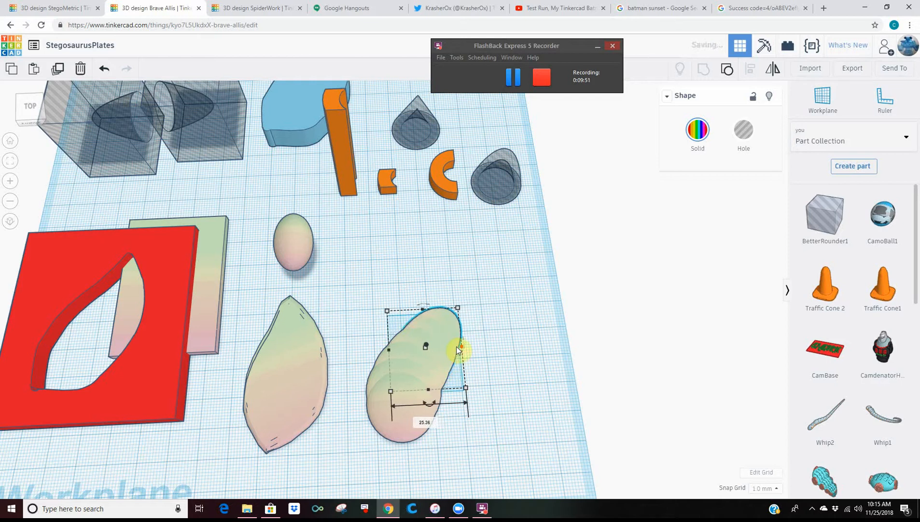
key("Up")
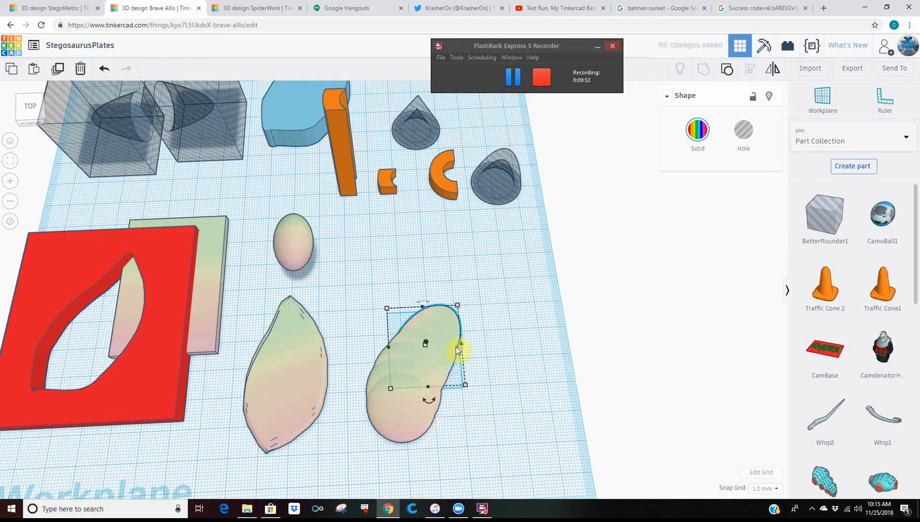
Duplicate the last oval once more, narrow the new copy to 23.12 mm, and nudge it slightly right
key("ctrl+d")
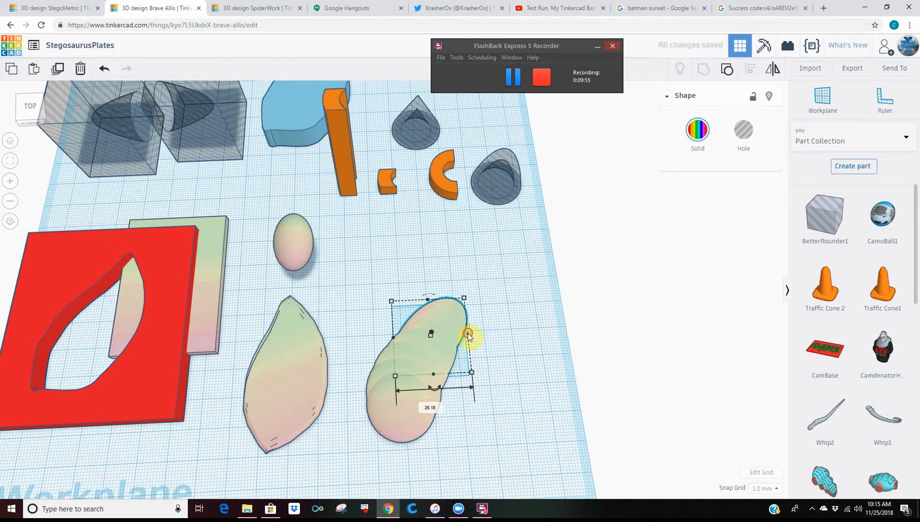
left_click_drag(461, 341, 461, 342)
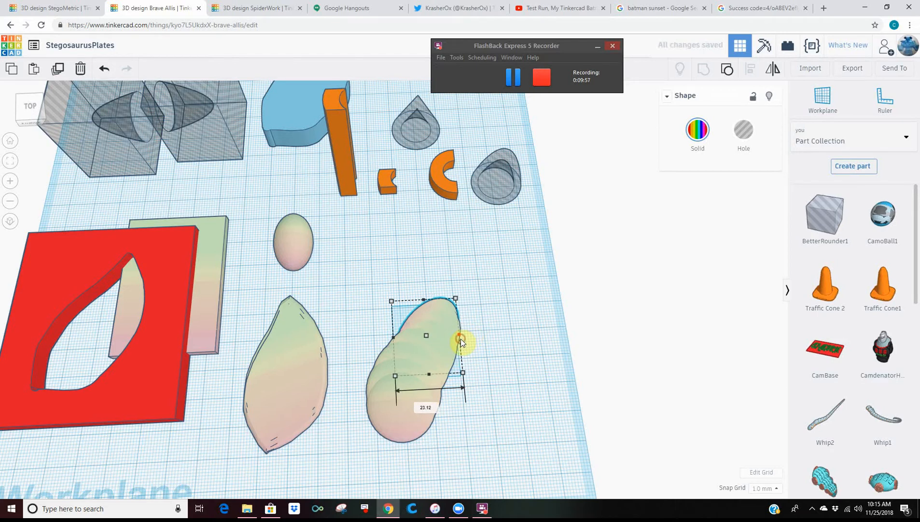
key("Right")
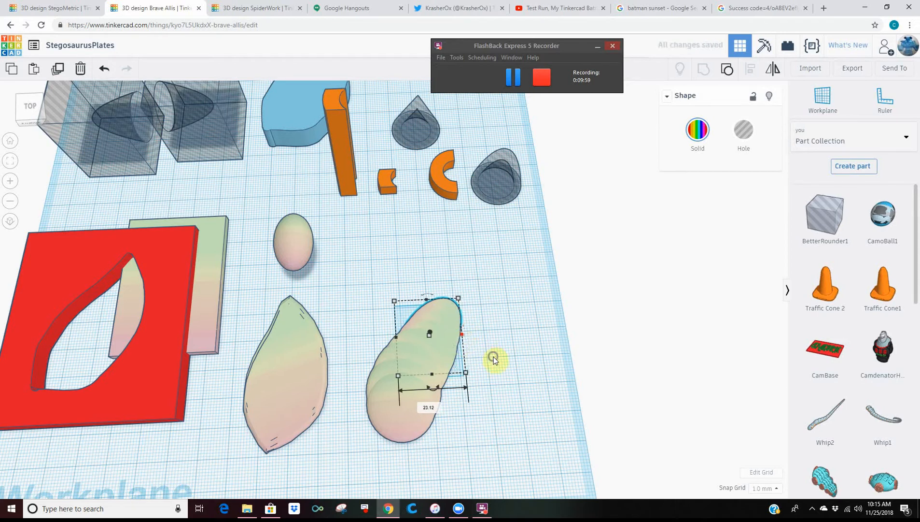
right_click_drag(493, 356, 354, 445)
left_click(353, 447)
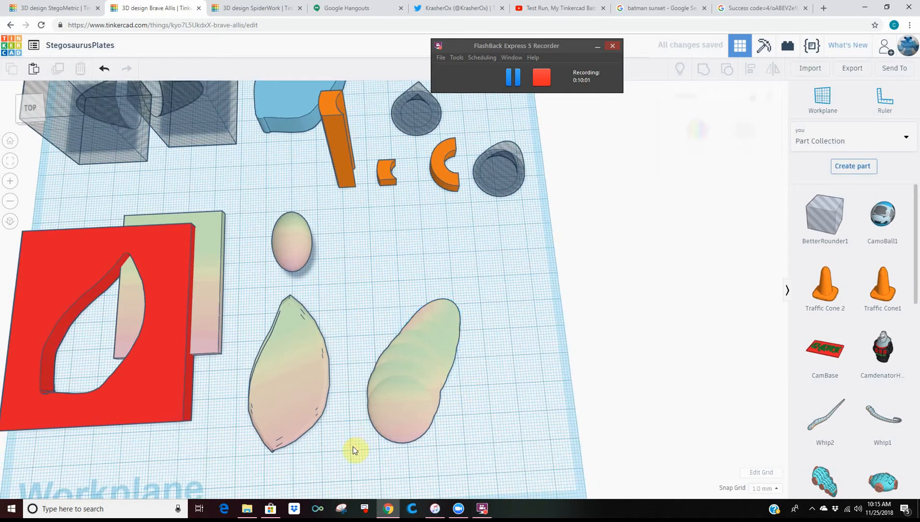
Group the seven overlapping gradient ovals into one plate and widen it to 42.99 mm
left_click_drag(353, 446, 470, 296)
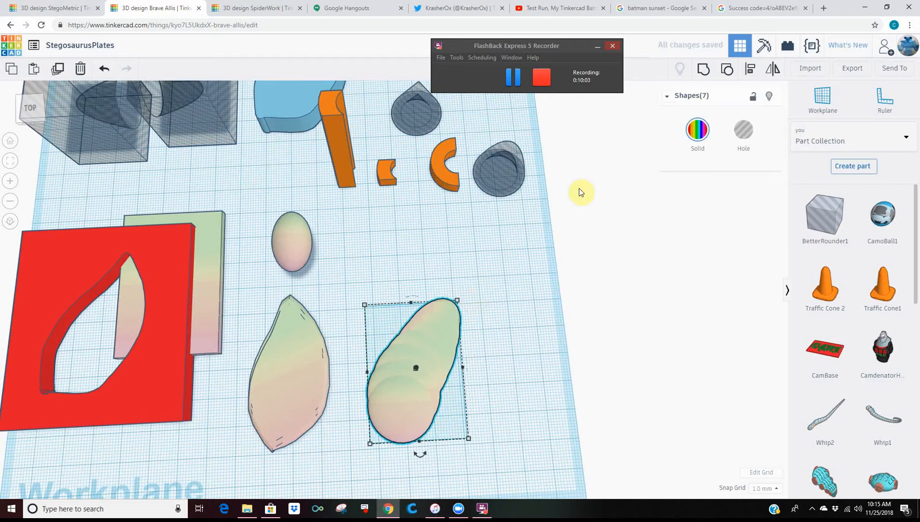
left_click(703, 73)
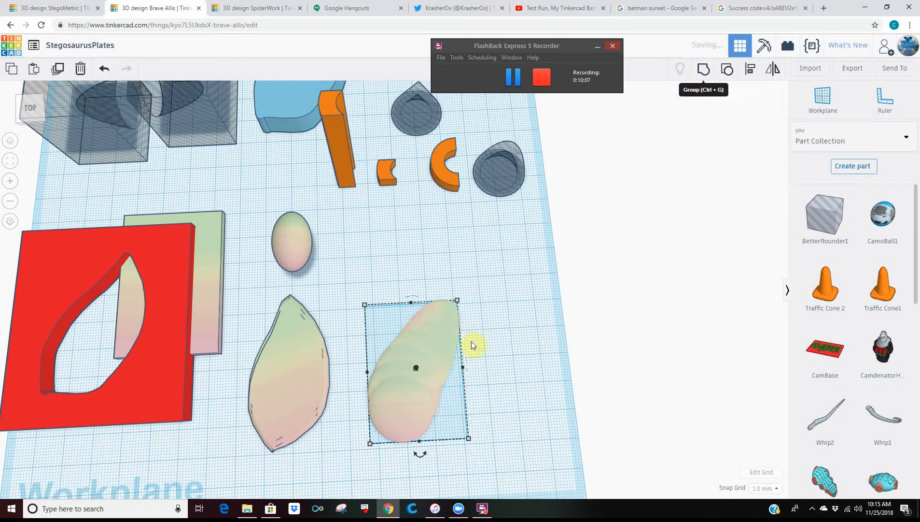
left_click(458, 368)
left_click(436, 383)
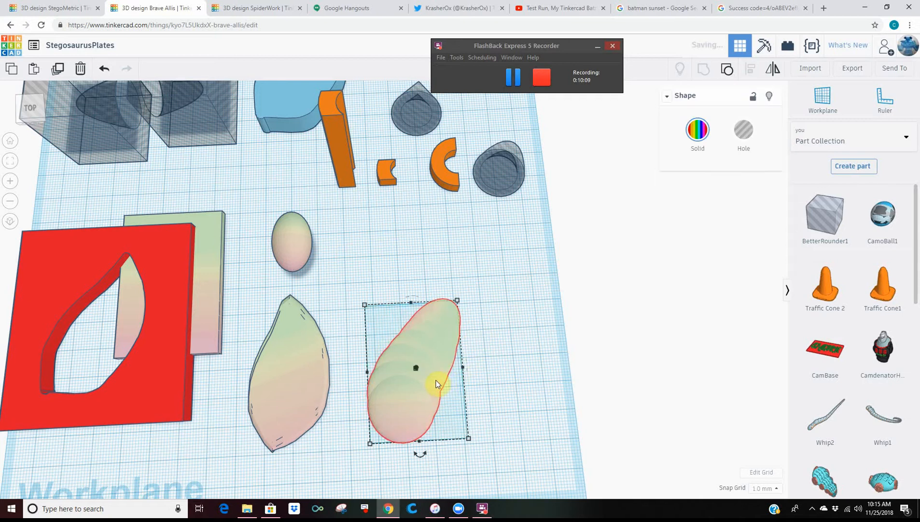
left_click_drag(462, 366, 483, 378)
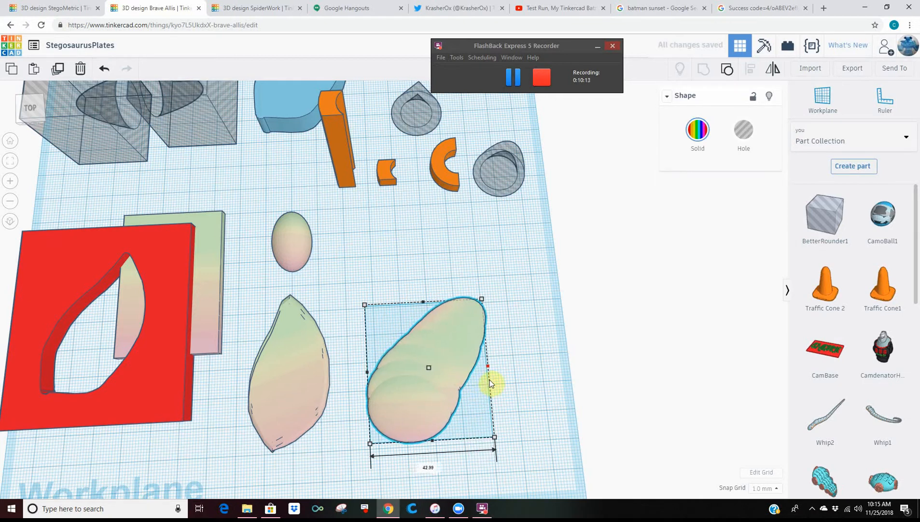
Widen the grouped oval plate on its left side to 47 mm and extend its length toward the back to 53 mm
right_click_drag(394, 425, 254, 325)
scroll(252, 359, "up", 5)
right_click_drag(252, 360, 411, 372)
left_click_drag(366, 372, 353, 382)
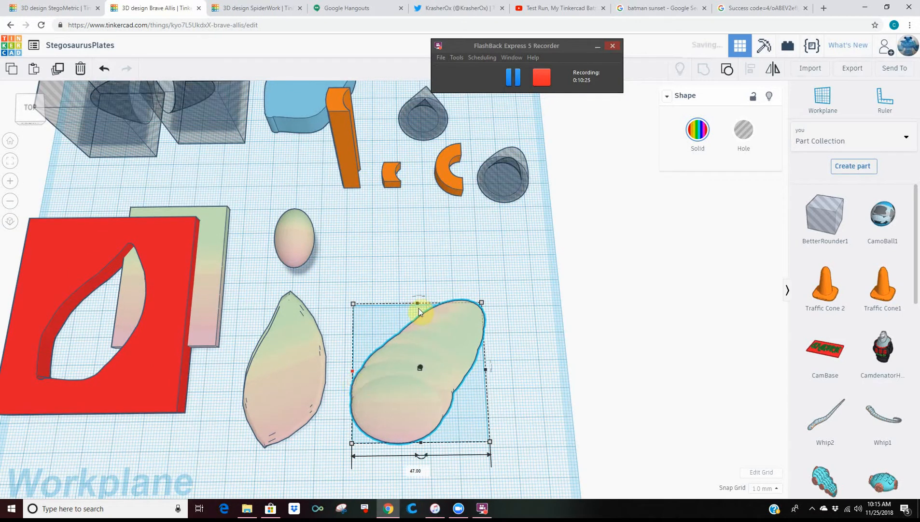
left_click_drag(421, 310, 422, 293)
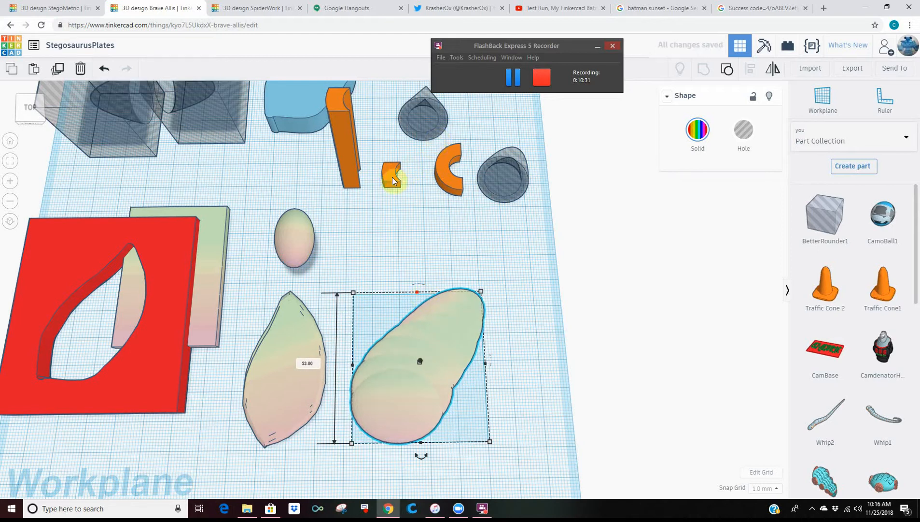
Move the grouped oval plate about 13 mm to the right, away from the smooth pointed plate
mouse_move(411, 335)
right_mouse_down()
mouse_move(421, 269)
mouse_move(393, 254)
mouse_move(413, 296)
mouse_move(414, 348)
right_mouse_up()
left_click_drag(397, 398, 432, 378)
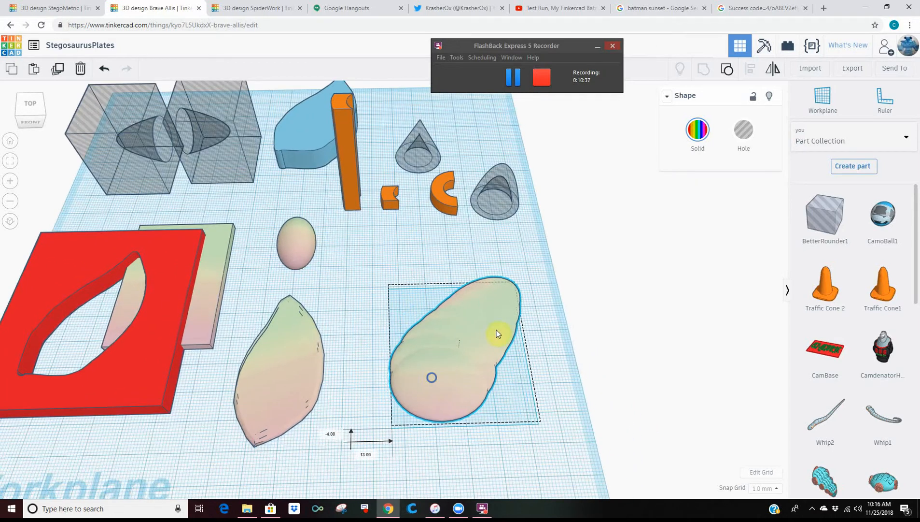
right_click_drag(495, 330, 450, 391)
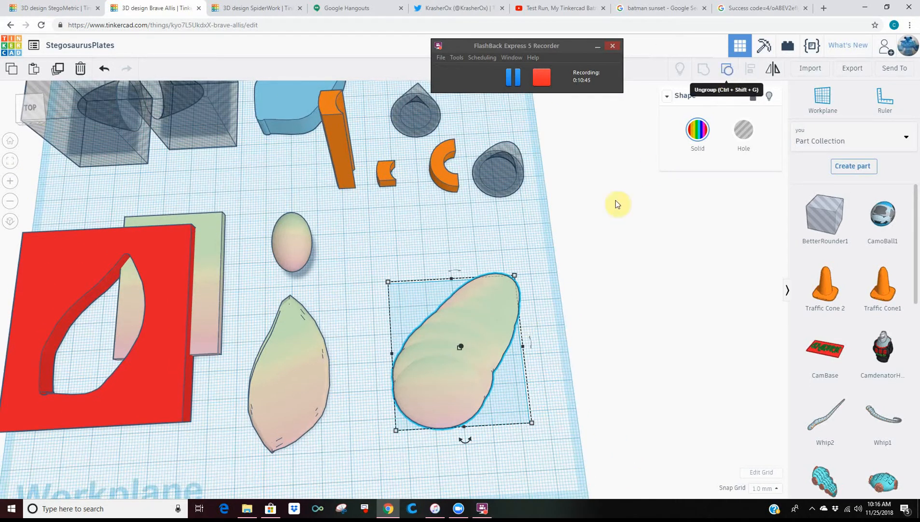
Ungroup the layered plate and move one loose oval out to the open area beside the small gradient egg
left_click(545, 321)
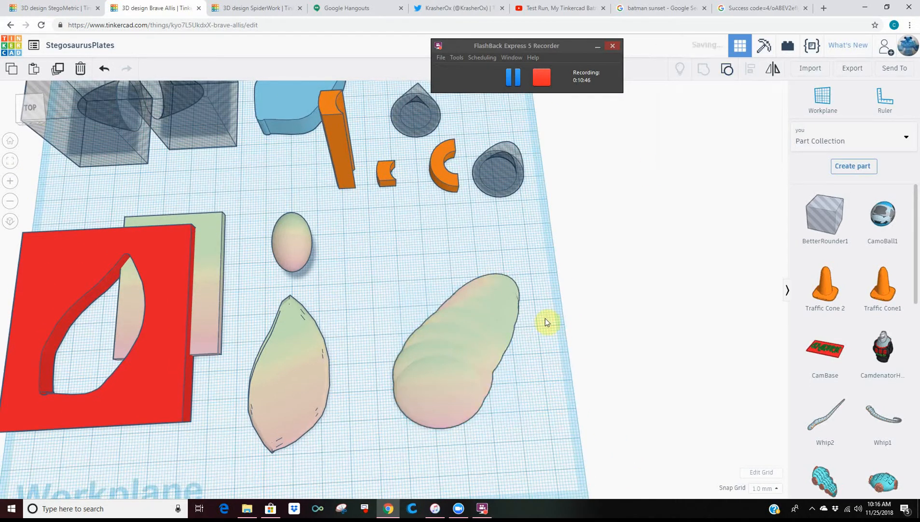
left_click(453, 407)
left_click_drag(444, 414, 370, 260)
Group the remaining six overlapping ovals into a single plate again
right_click_drag(507, 375, 458, 434)
left_click_drag(458, 438, 525, 273)
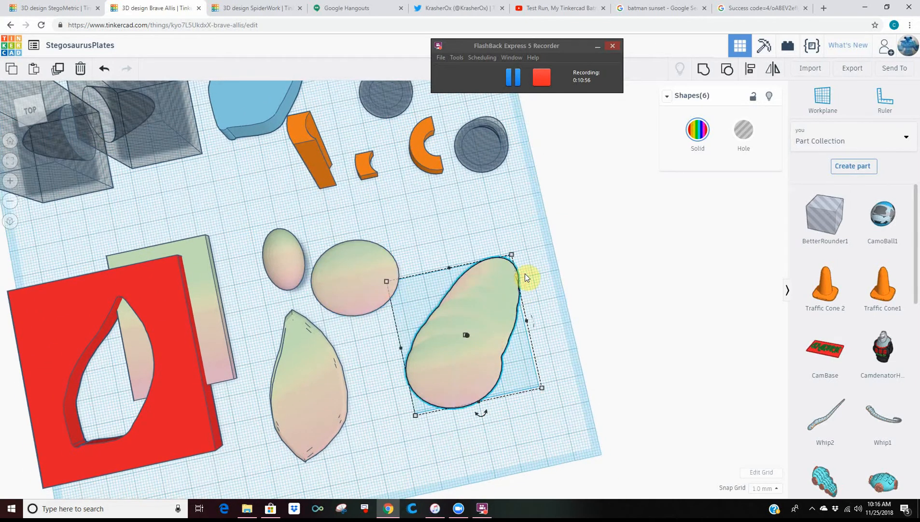
left_click(703, 75)
left_click(520, 326)
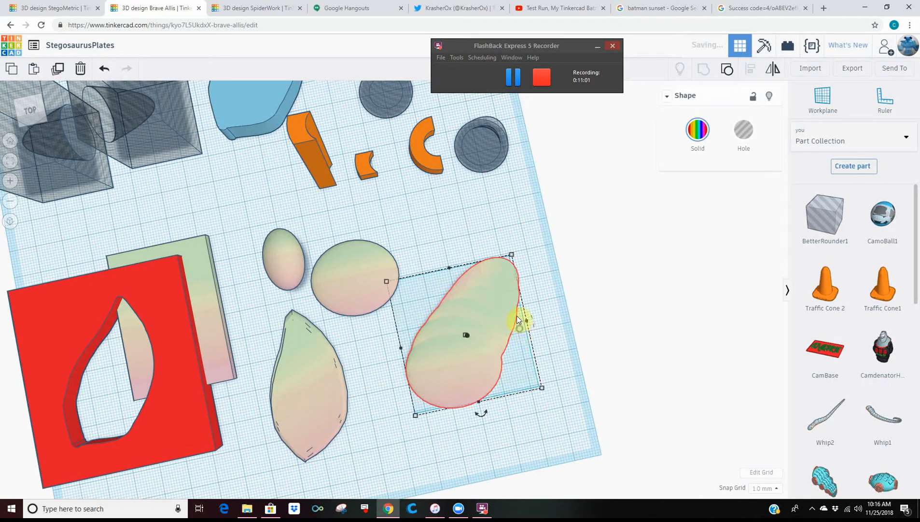
mouse_move(517, 316)
right_mouse_down()
mouse_move(505, 292)
mouse_move(464, 391)
mouse_move(442, 390)
mouse_move(472, 251)
right_mouse_up()
left_click(506, 78)
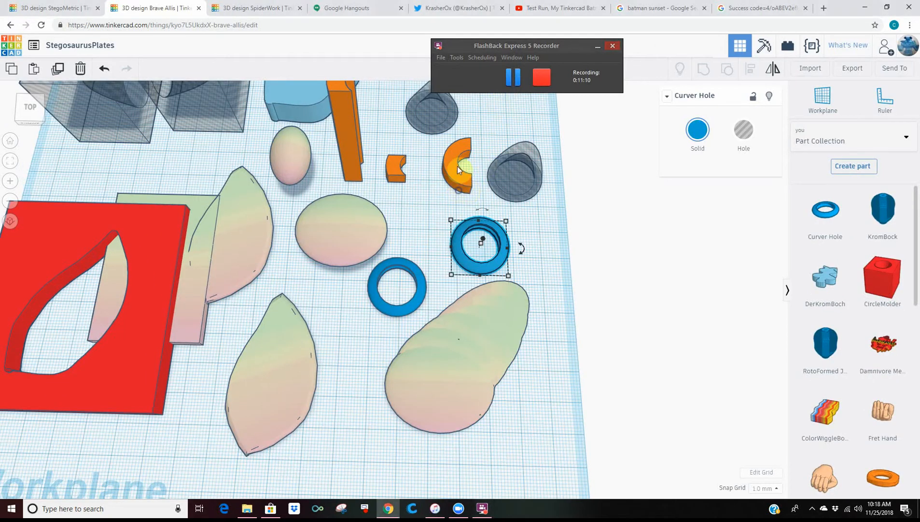
right_click_drag(457, 165, 399, 319)
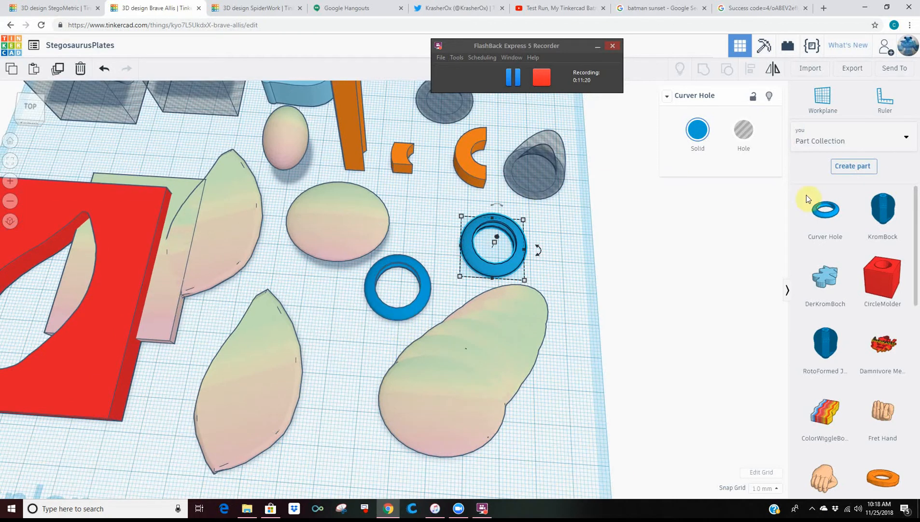
Place a Basic Shapes box hole over the right half of the front blue ring, lengthened past the ring and lowered 4 mm
left_click(910, 142)
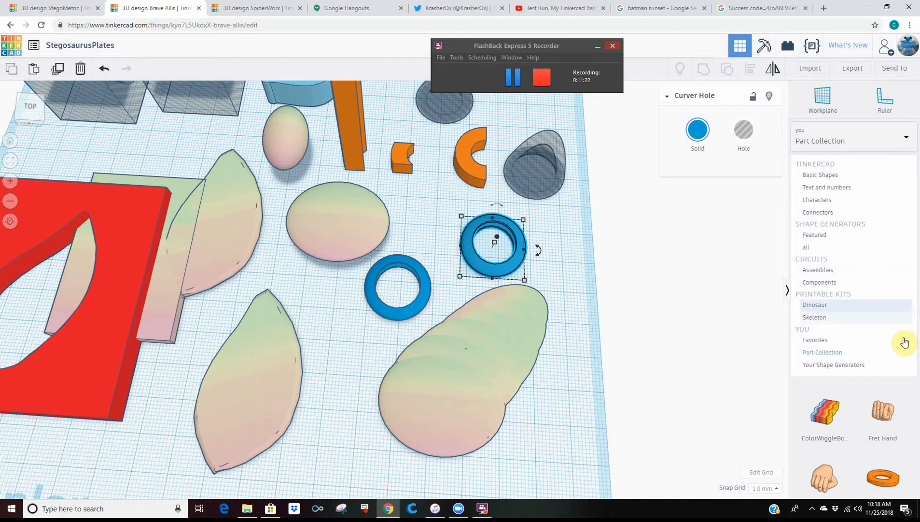
left_click(832, 177)
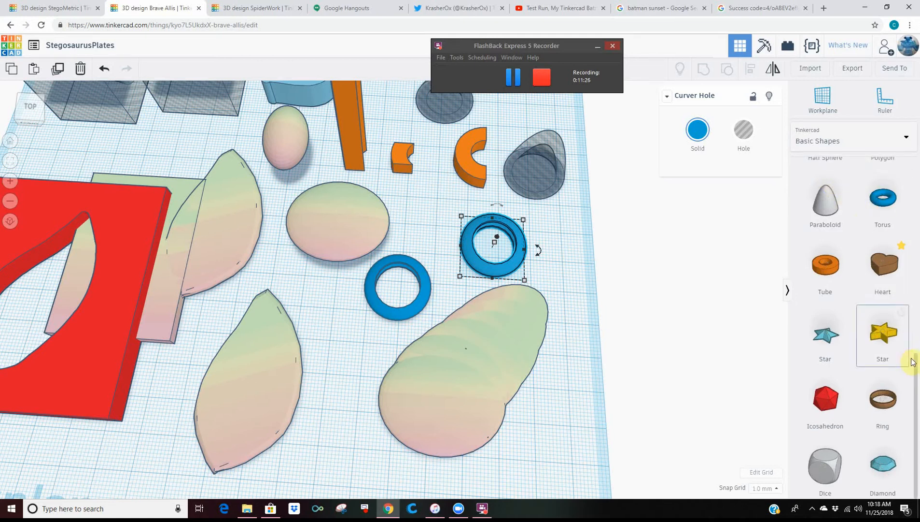
left_click_drag(915, 357, 918, 144)
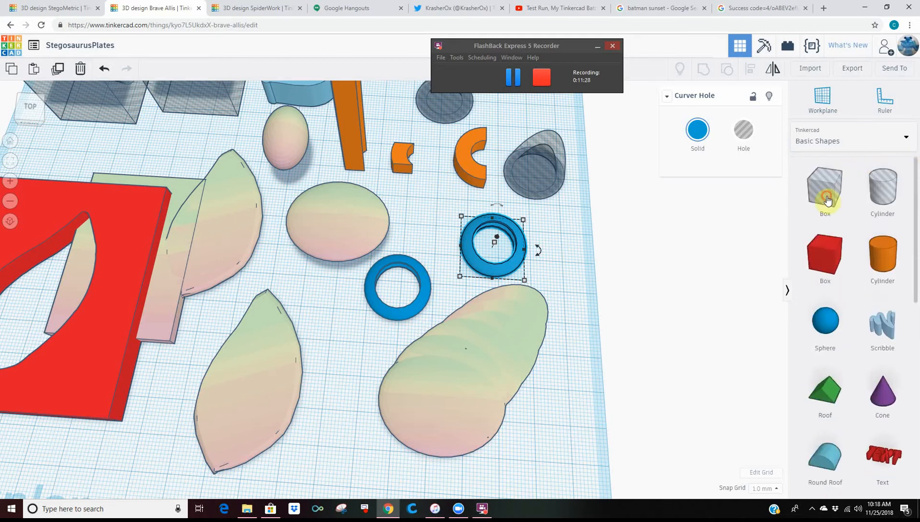
left_click_drag(827, 199, 421, 296)
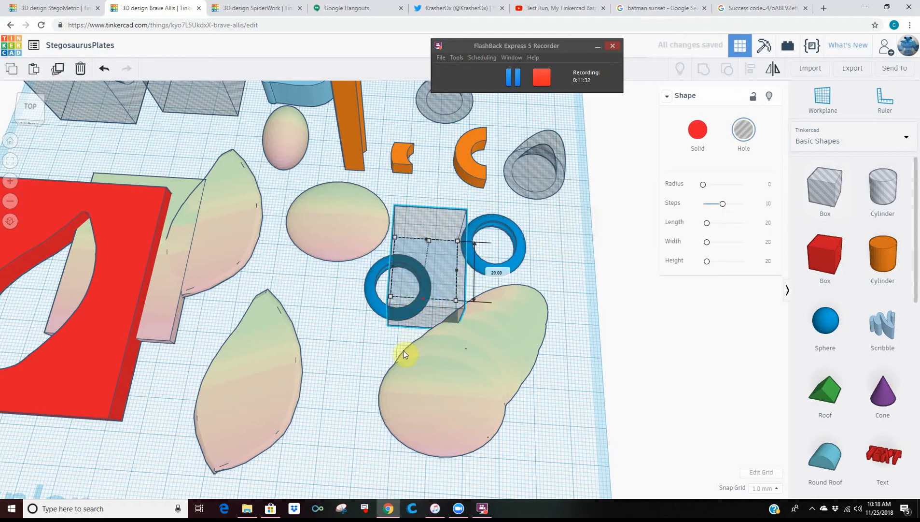
right_click_drag(403, 350, 414, 232)
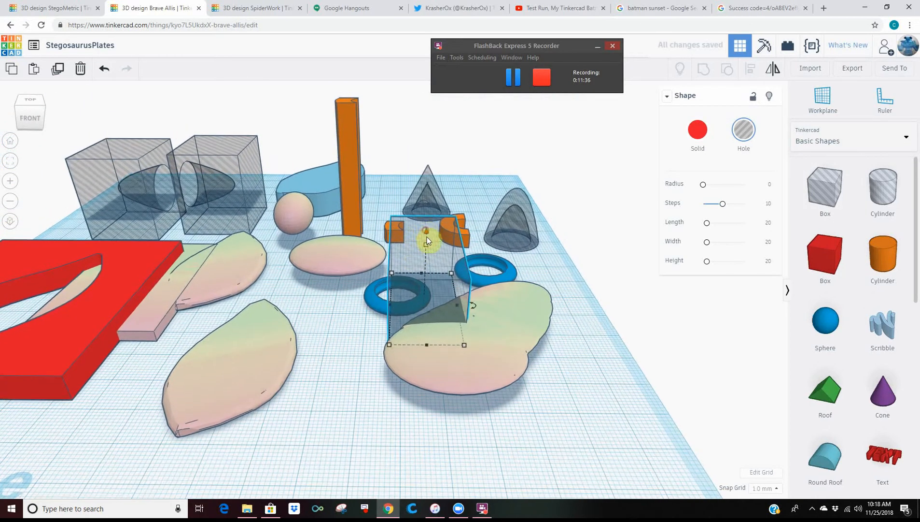
left_click_drag(426, 237, 427, 244)
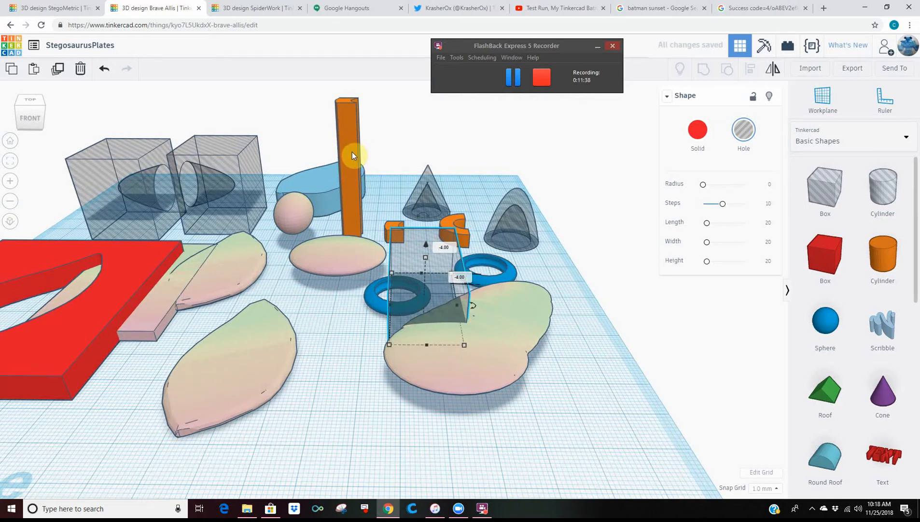
Group the box hole with the front blue ring to cut the ring in half
right_click_drag(353, 152, 348, 242)
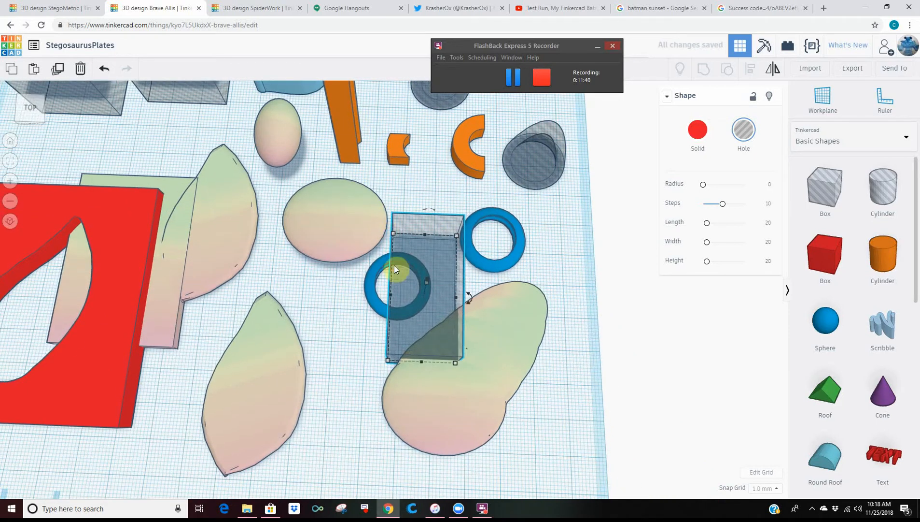
right_click_drag(384, 321, 360, 327)
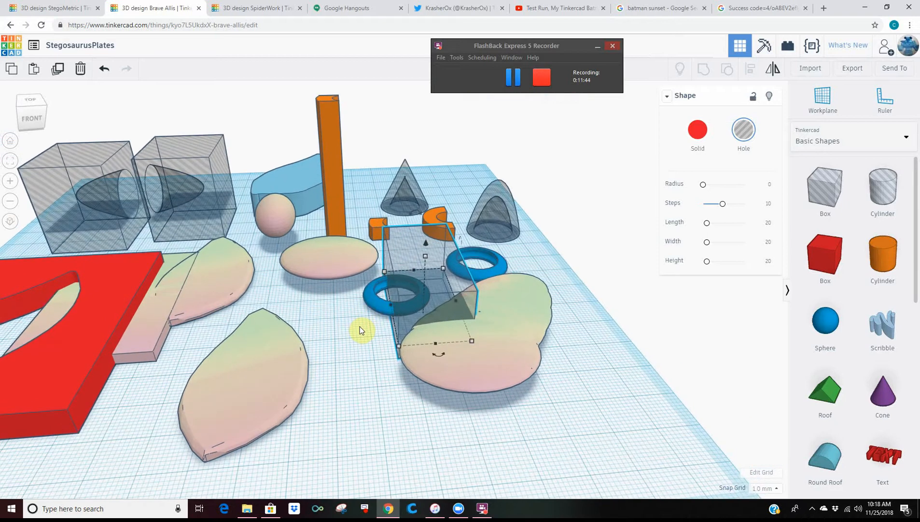
left_click_drag(359, 327, 400, 293)
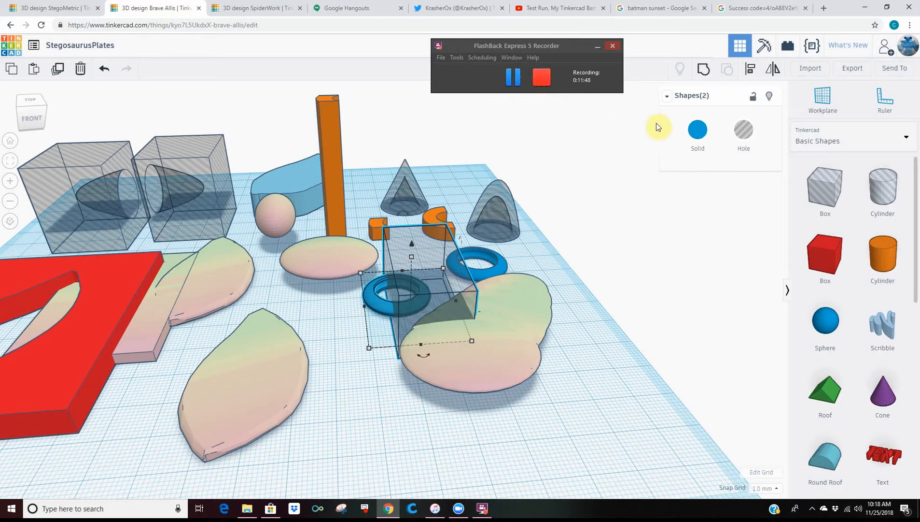
left_click(700, 78)
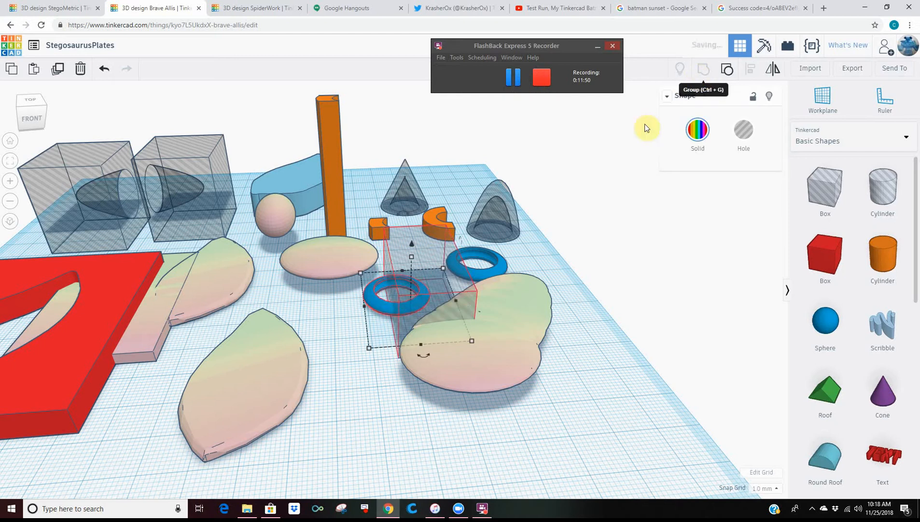
Enlarge the blue half ring toward the front left to 22 mm wide and 59.77 mm long
right_click_drag(531, 267, 378, 311)
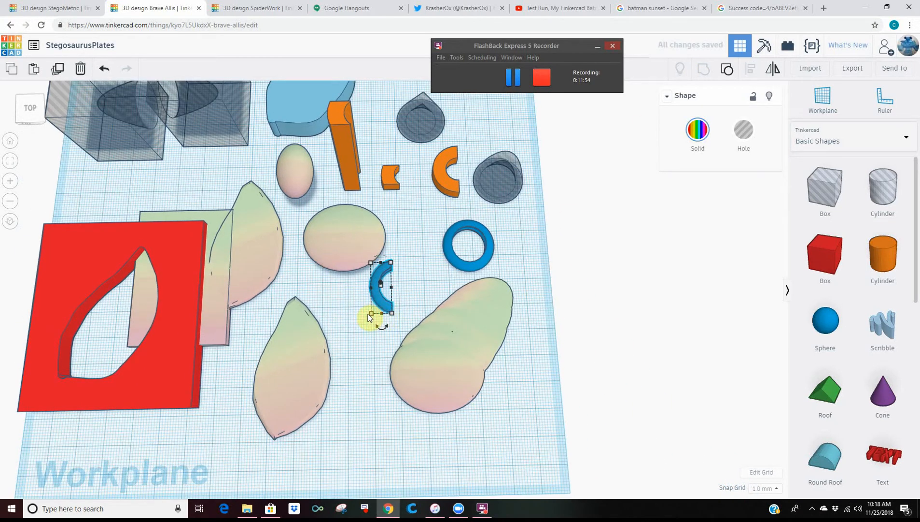
left_click_drag(371, 317, 329, 421)
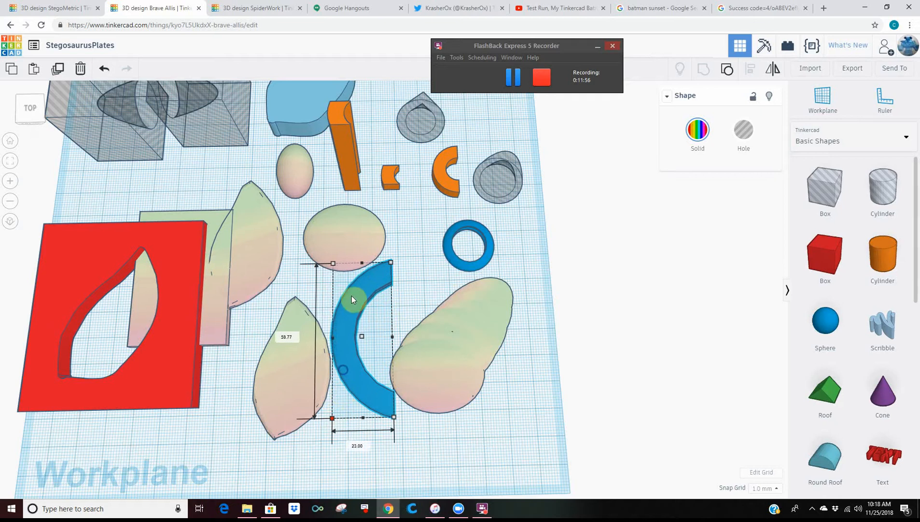
Turn the enlarged half ring into a hole and stretch it upward to the level of the layered plate
right_click_drag(353, 298, 409, 222)
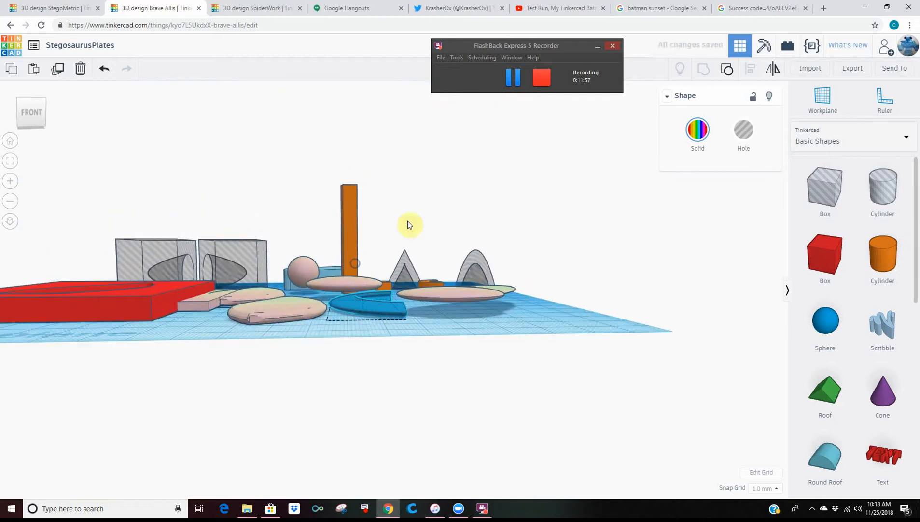
left_click(744, 130)
left_click_drag(363, 297, 371, 276)
right_click_drag(426, 339, 373, 314)
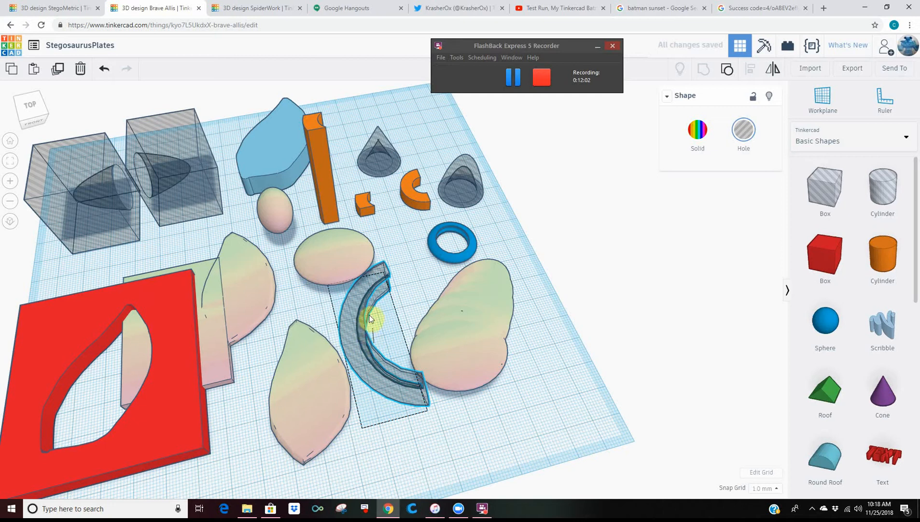
Move the layered oval plate 17 mm left and 7 mm toward the front so it overlaps the half-ring hole
left_click(410, 327)
left_click_drag(409, 327, 417, 313)
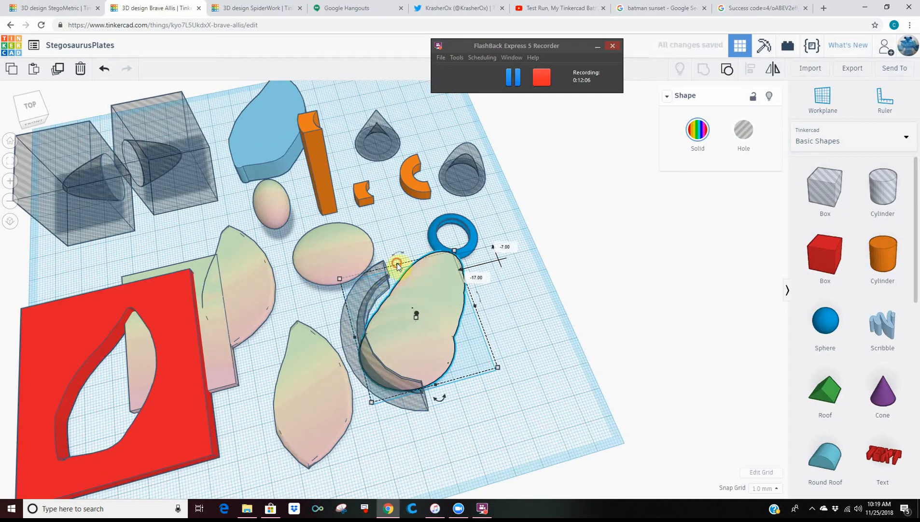
left_click(397, 264)
left_click(395, 240)
Lengthen the half-ring hole toward the back to 89 mm and widen it on its left side to about 38 mm
left_click(369, 282)
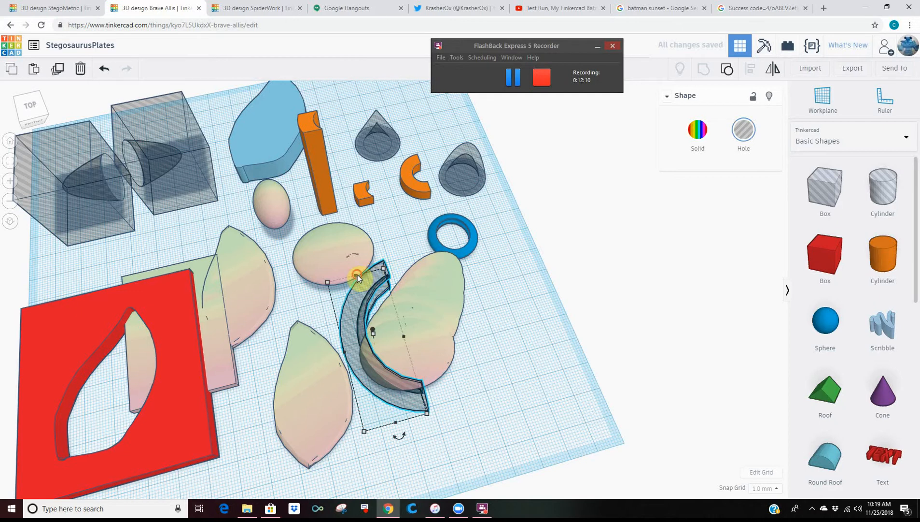
left_click_drag(358, 273, 369, 207)
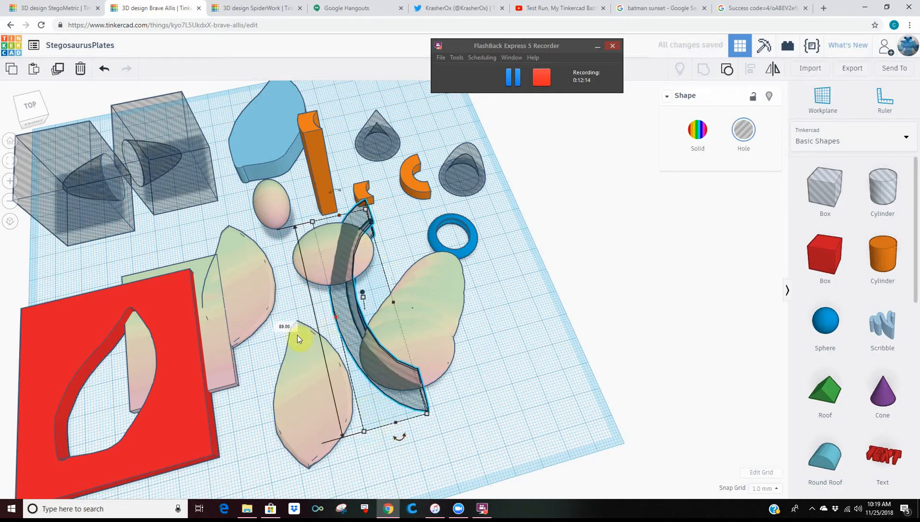
left_click_drag(336, 317, 295, 329)
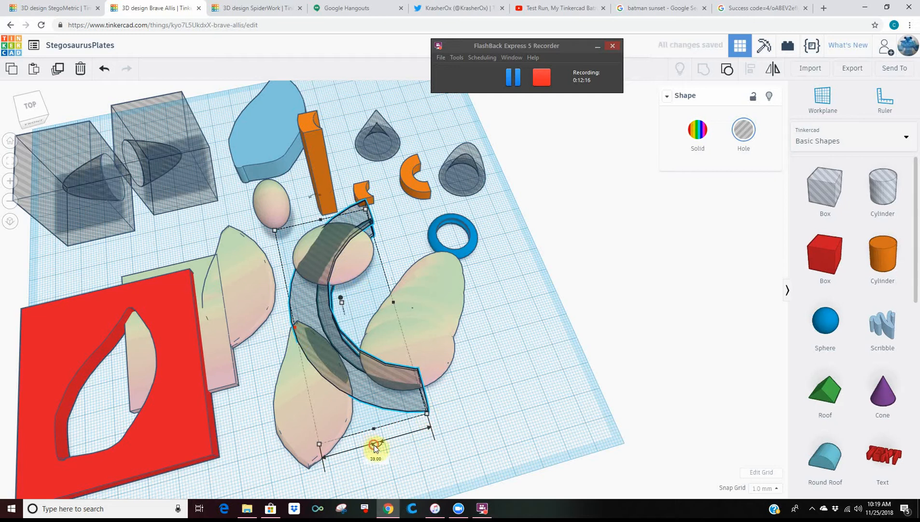
Rotate the half-ring hole on the workplane so its inner curve runs along the layered plate's left edge
left_click_drag(375, 445, 410, 443)
right_click_drag(389, 362, 367, 296)
scroll(427, 319, "up", 3)
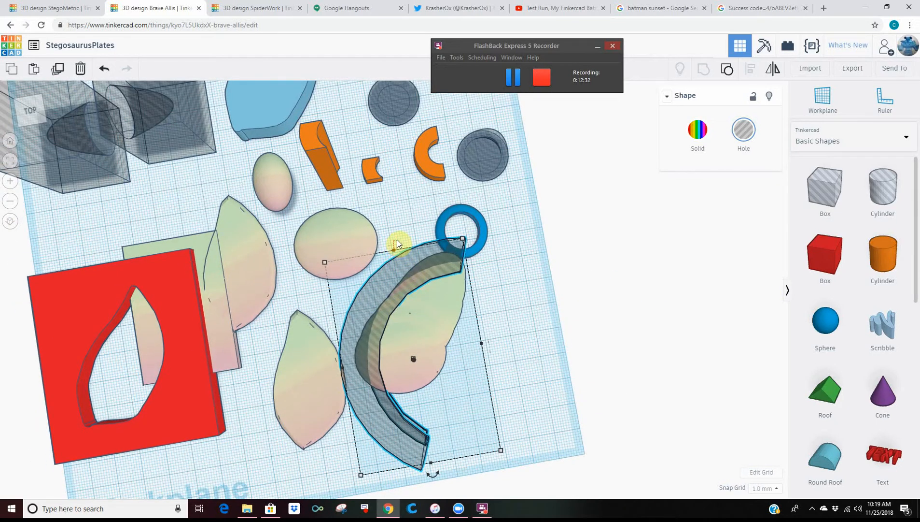
Extend the half-ring hole toward the back to 90 mm long and nudge it a few steps toward the front
left_click(392, 257)
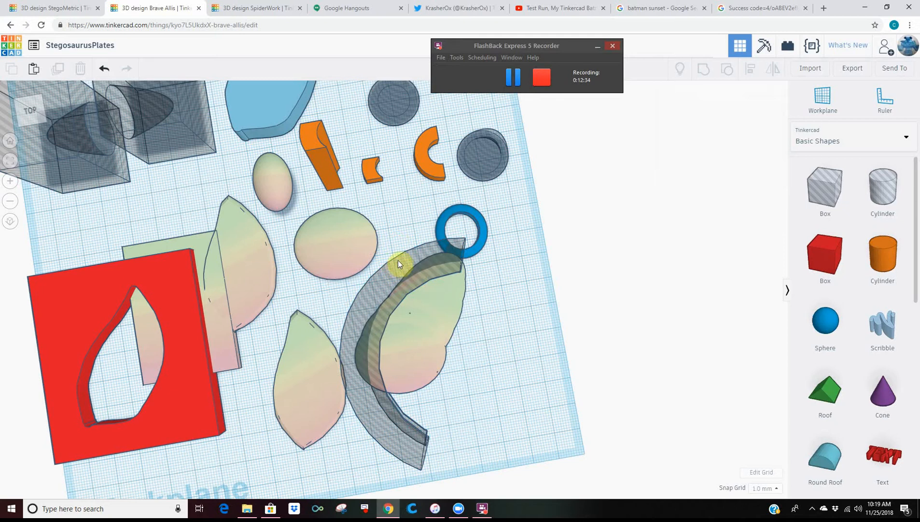
left_click(397, 258)
left_click_drag(394, 250, 402, 231)
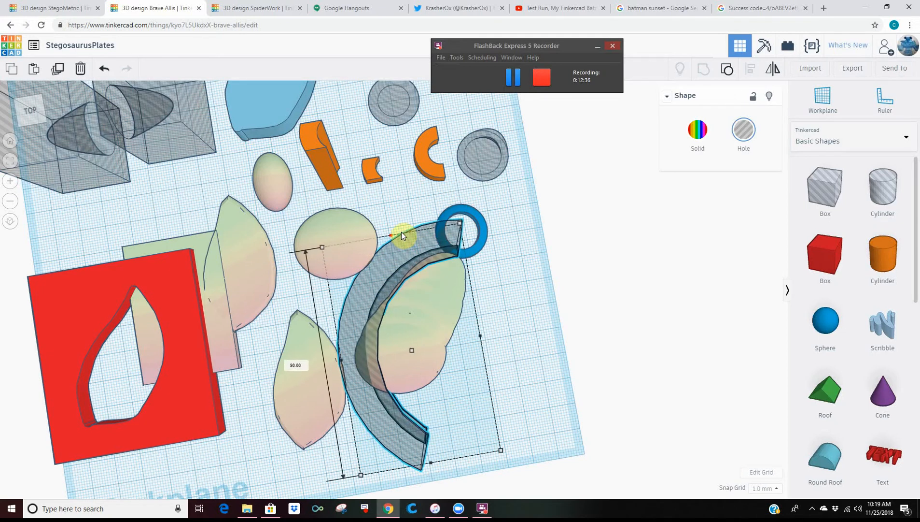
key("Down")
key("Down")
key("Down")
key("Down")
key("Down")
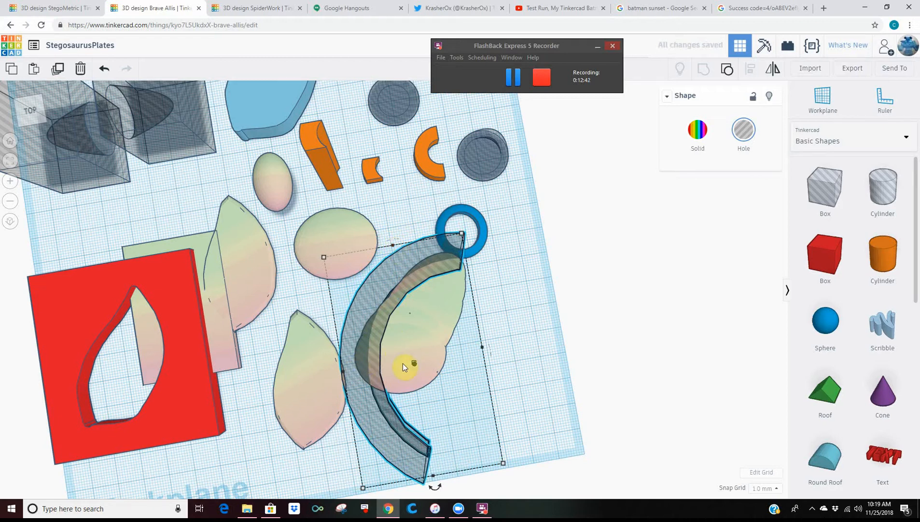
Move the half-ring hole 8 mm toward the back and 1 mm left, and rotate it 16° clockwise on the workplane
left_click_drag(376, 297, 384, 231)
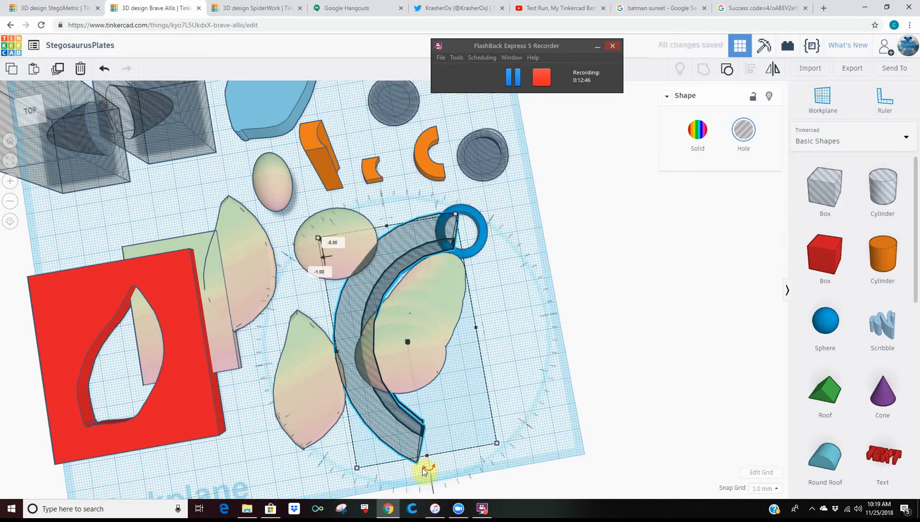
left_click_drag(385, 491, 376, 492)
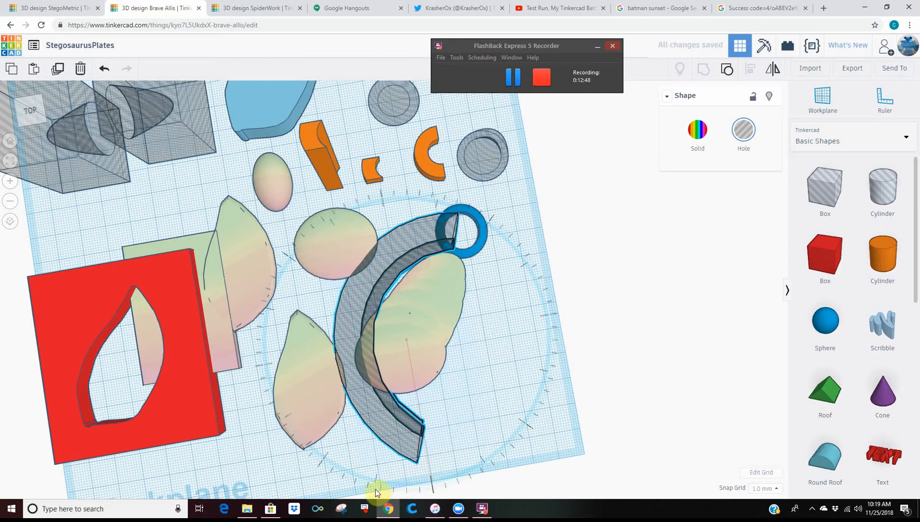
right_click_drag(404, 327, 397, 338)
scroll(394, 306, "down", 3)
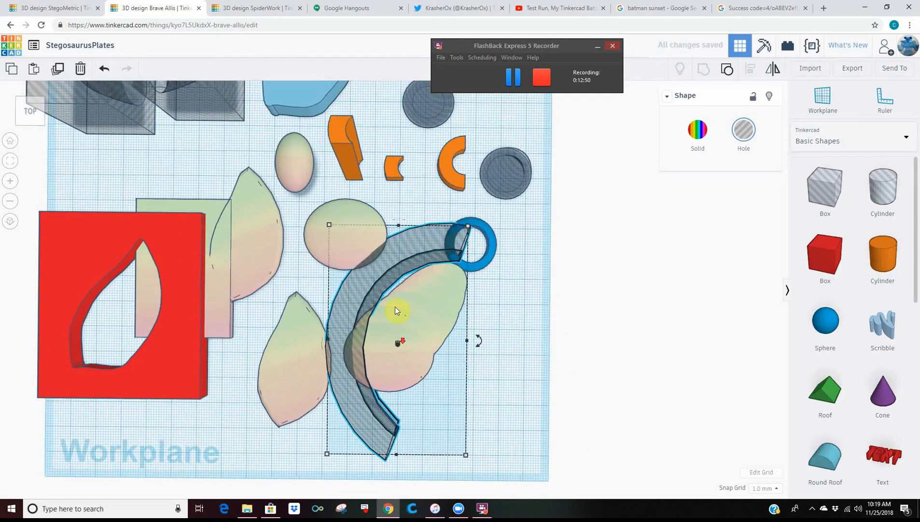
left_click_drag(460, 322, 596, 369)
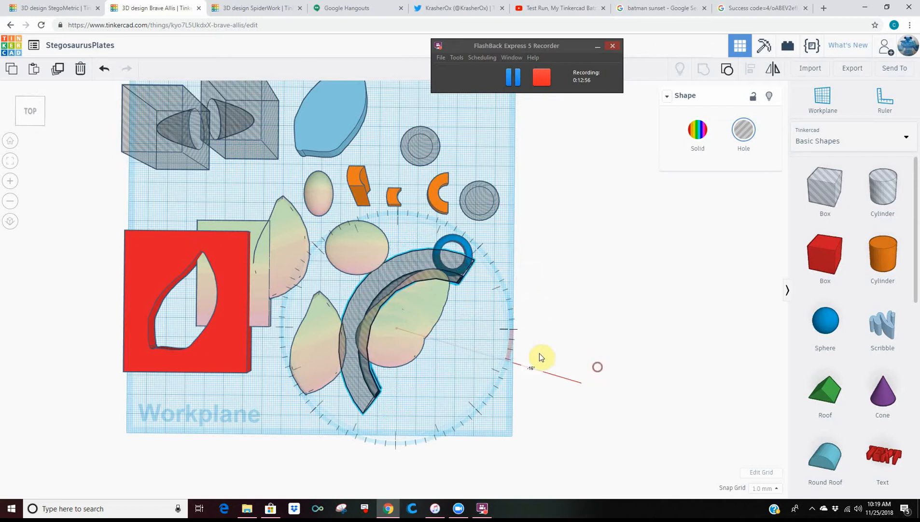
Widen the layered oval plate on its right side to 51 mm
left_click(419, 318)
left_click(427, 333)
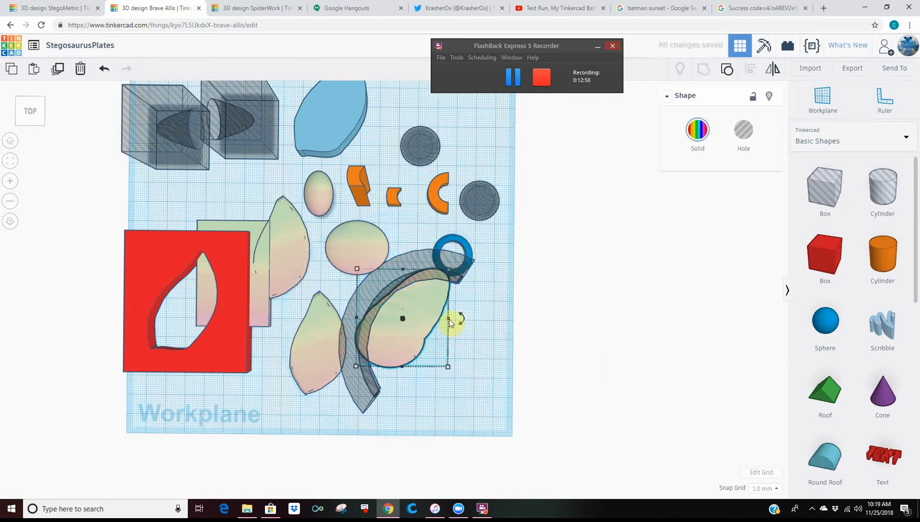
left_click_drag(455, 320, 457, 321)
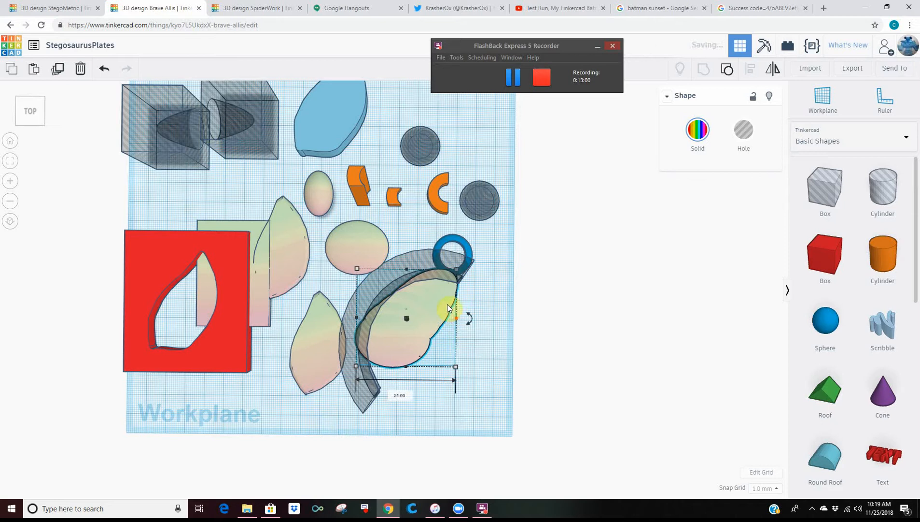
Nudge the half-ring hole eight steps to the right so it overlaps more of the layered plate's left edge
left_click(390, 276)
key("Right")
key("Right")
key("Right")
key("Right")
key("Right")
key("Right")
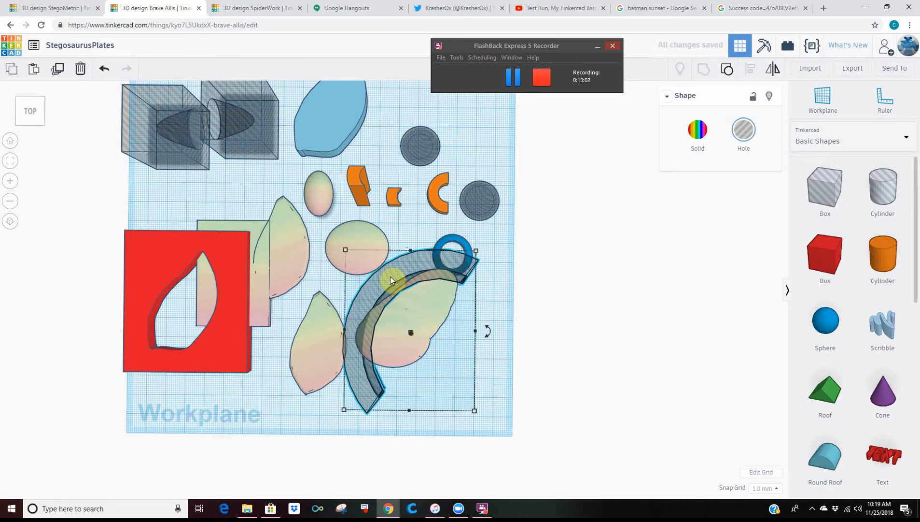
key("Right")
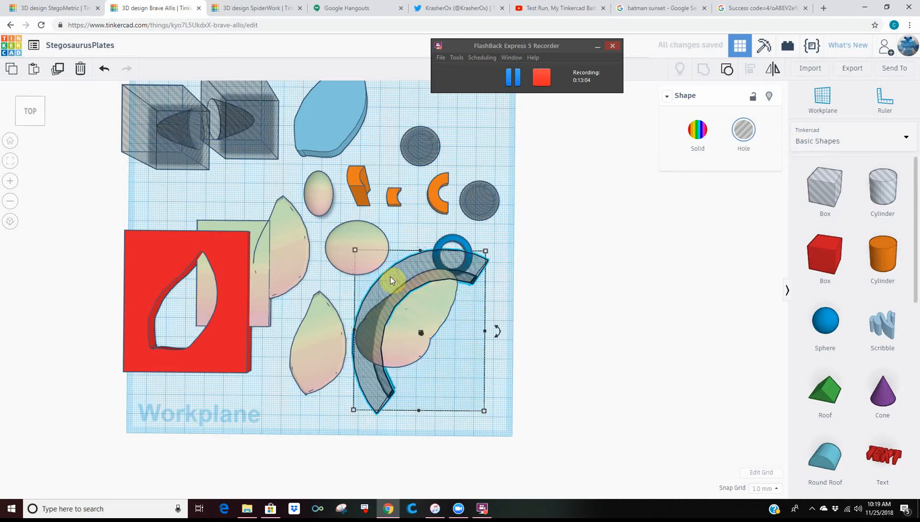
key("Right")
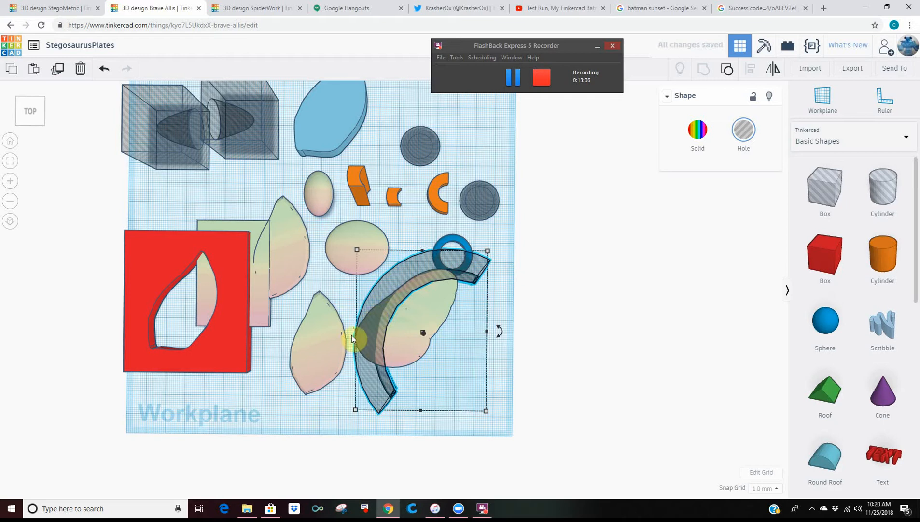
Move the finished leaf-shaped plate beside the half-ring hole 11.25 mm left and 4 mm toward the back
left_click(307, 346)
left_click_drag(307, 346, 306, 349)
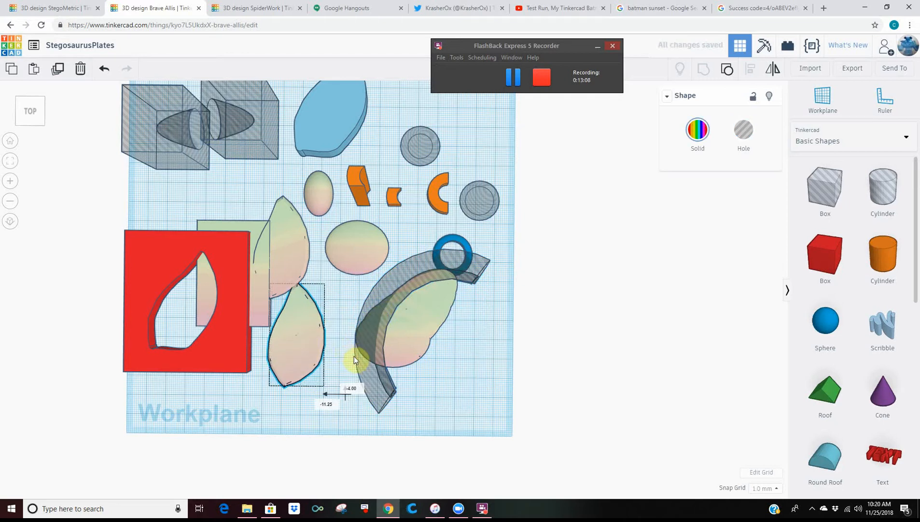
left_click(366, 376)
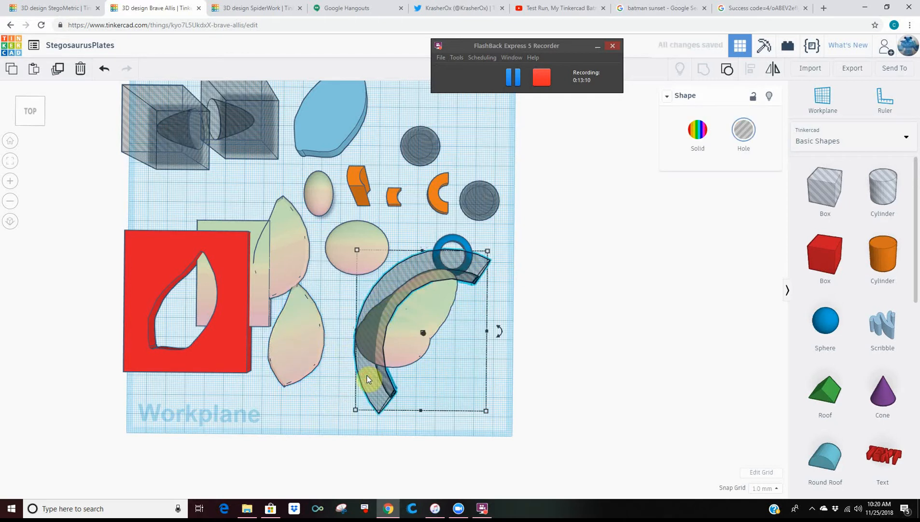
right_click_drag(459, 306, 483, 271)
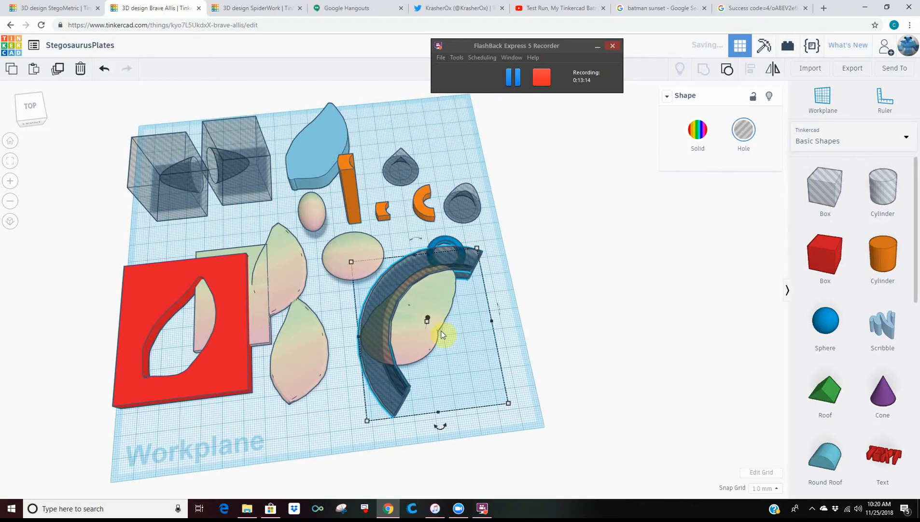
Rotate the layered plate 14° on the workplane so it stands more upright within the half-ring hole's curve
left_click(480, 319)
right_click_drag(481, 319, 477, 353)
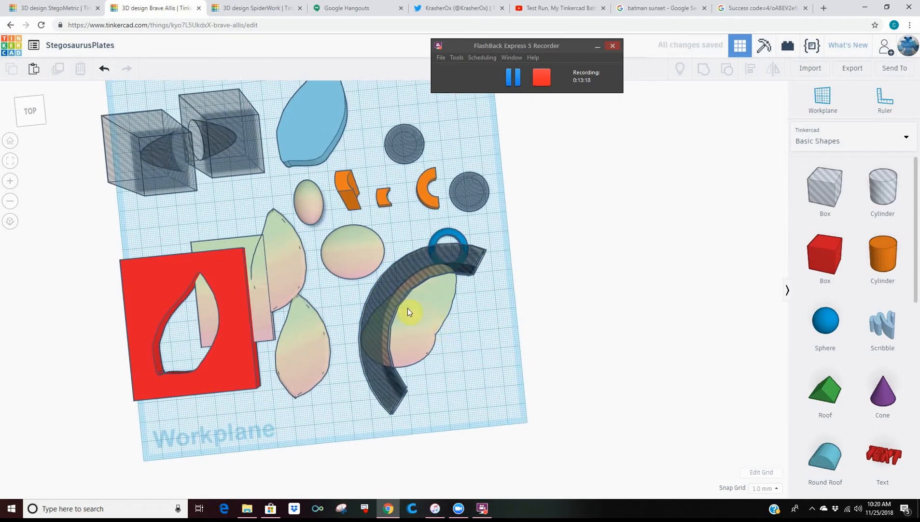
left_click(411, 320)
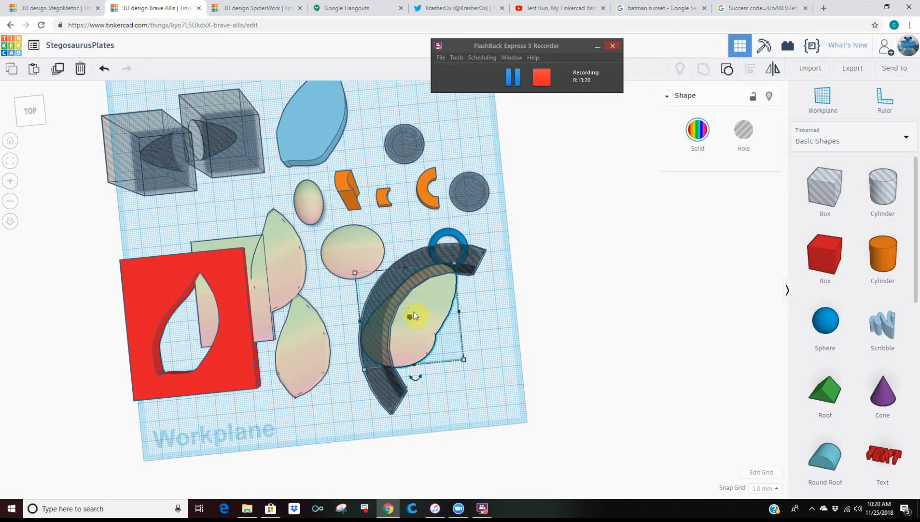
left_click_drag(415, 377, 485, 368)
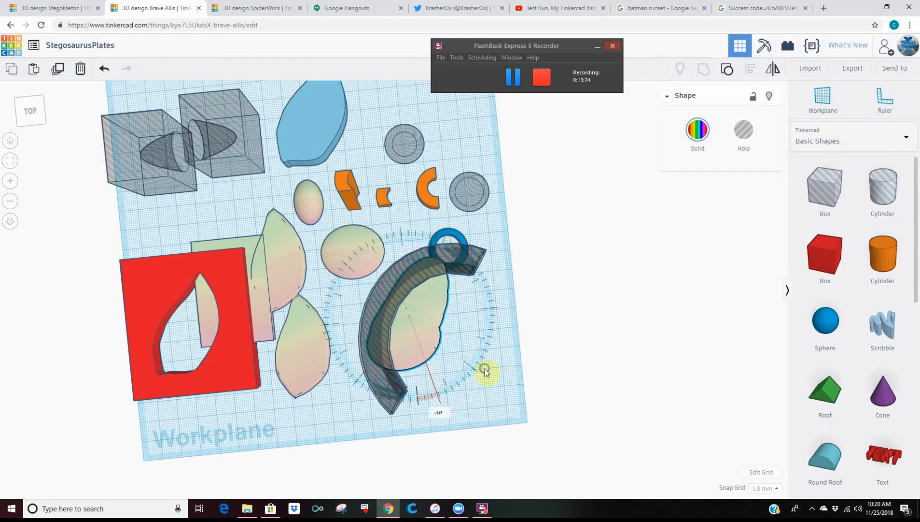
right_click_drag(484, 368, 434, 329)
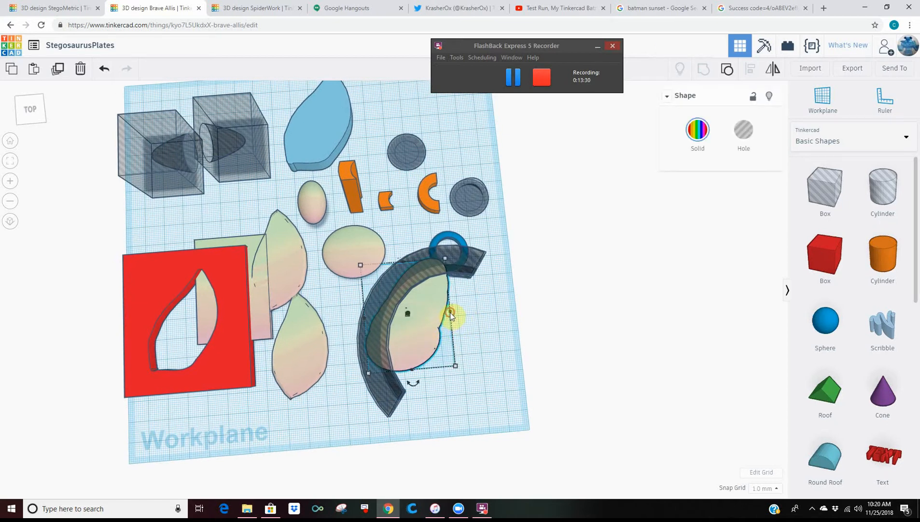
Widen the layered plate on its right side to about 55 mm and nudge it a few steps left
left_click_drag(450, 312, 471, 313)
left_click_drag(471, 313, 473, 313)
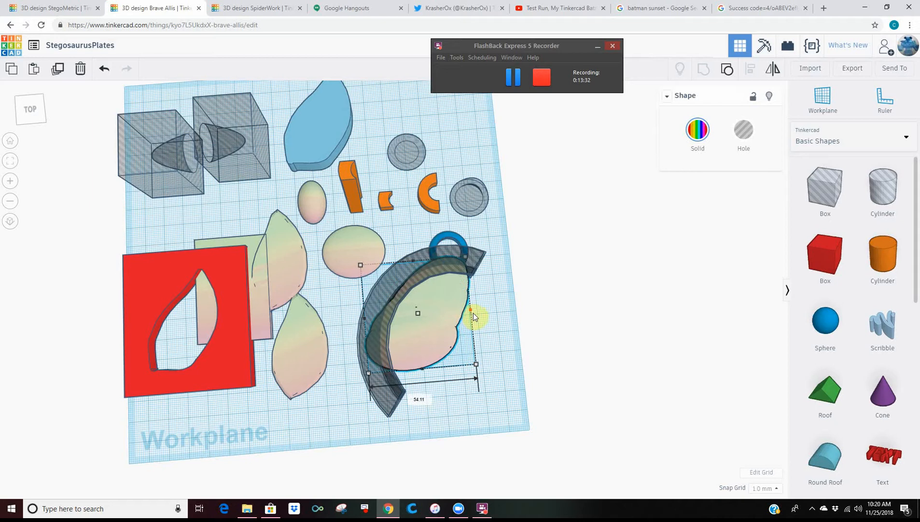
key("Left")
key("Left")
key("Left")
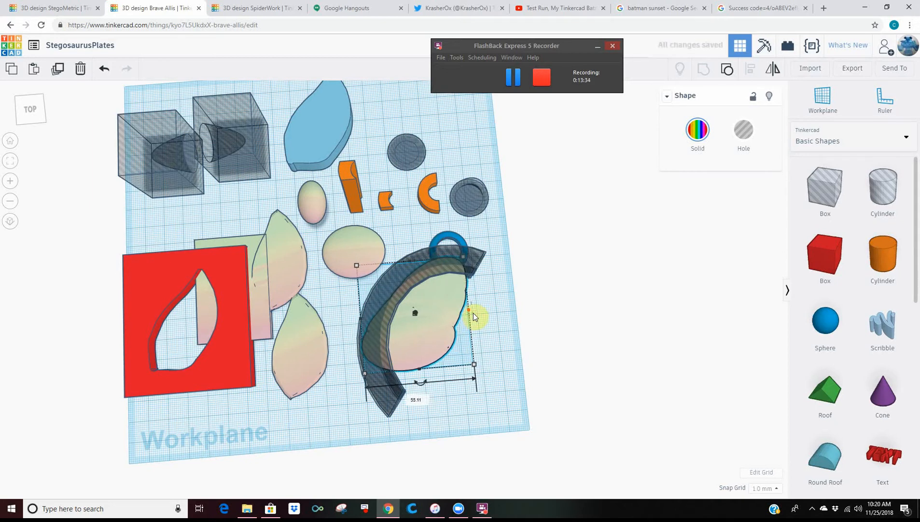
Duplicate the half-ring hole and rotate the copy 179° so it curves around the plate's right side
left_click(358, 412)
left_click_drag(359, 411, 425, 392)
left_click_drag(472, 420, 502, 159)
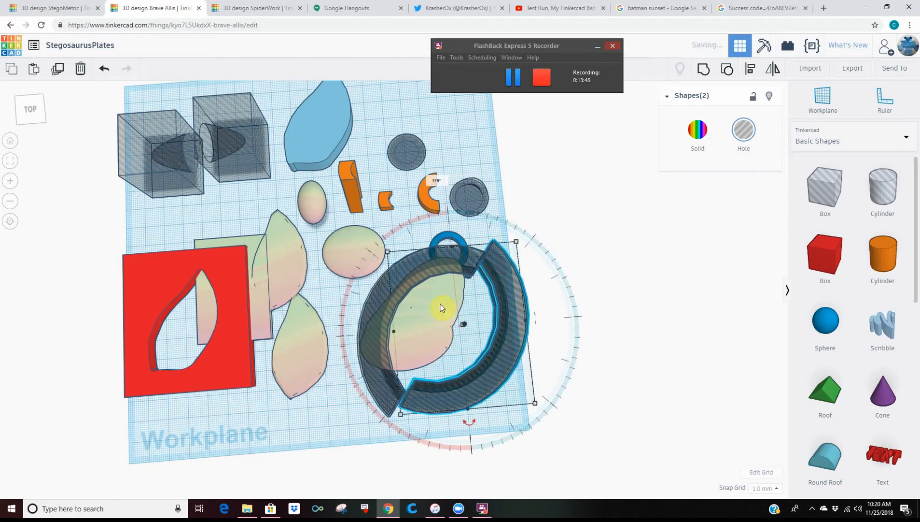
Nudge the half-ring copy left and toward the back until its inner curve overlaps the layered plate's right edge
key("Left")
key("Left")
key("Left")
key("Left")
key("Left")
key("Left")
key("Left")
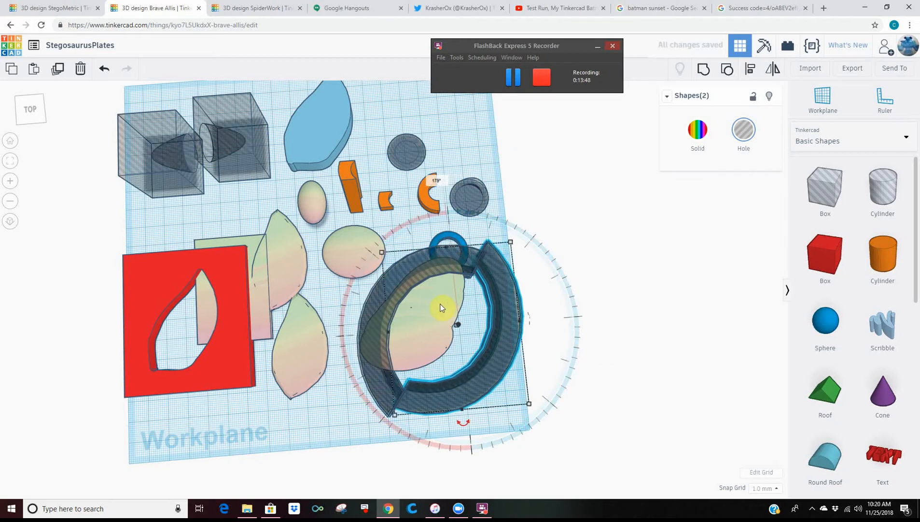
key("Left")
key("Left")
key("Left")
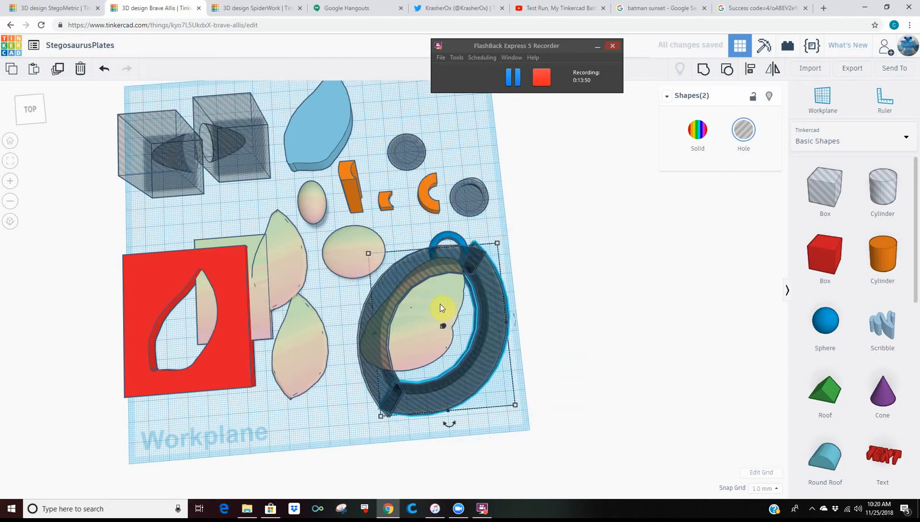
key("Up")
key("Up")
key("Up")
key("Up")
key("Left")
key("Left")
key("Left")
key("Left")
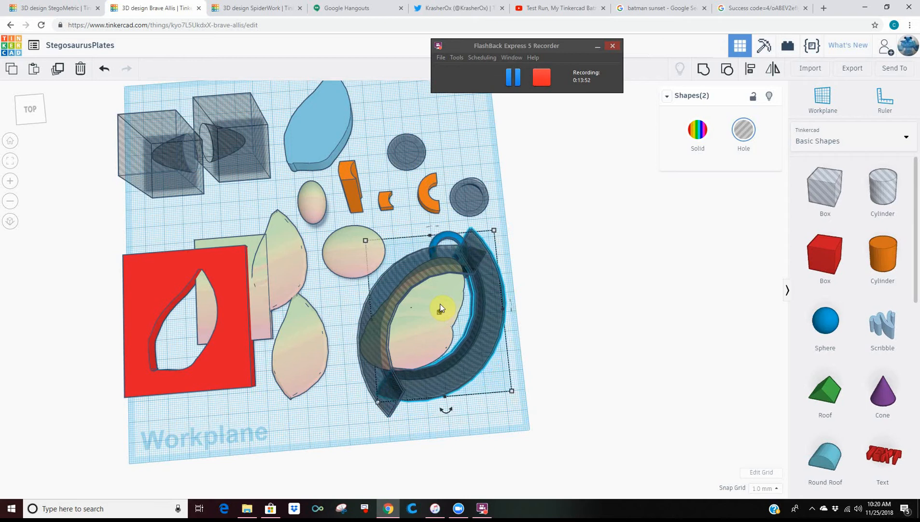
key("Up")
key("Up")
key("Up")
key("Left")
key("Left")
key("Left")
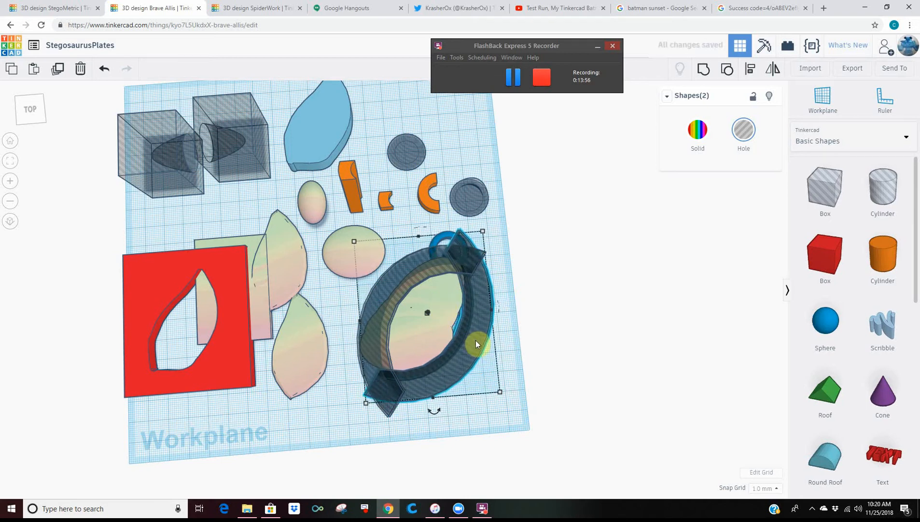
Group the layered plate with both half-ring holes to cut its edges into a pointed leaf outline
right_click_drag(515, 389, 472, 431)
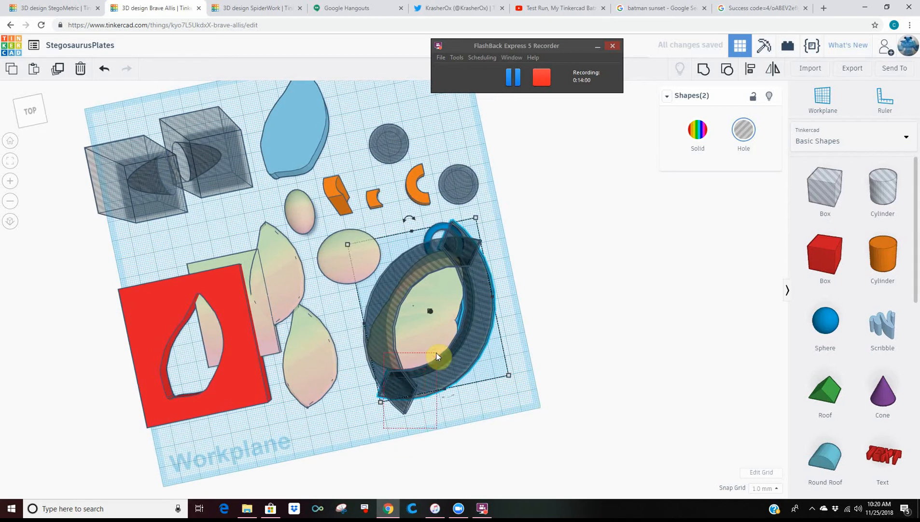
left_click_drag(437, 356, 437, 358)
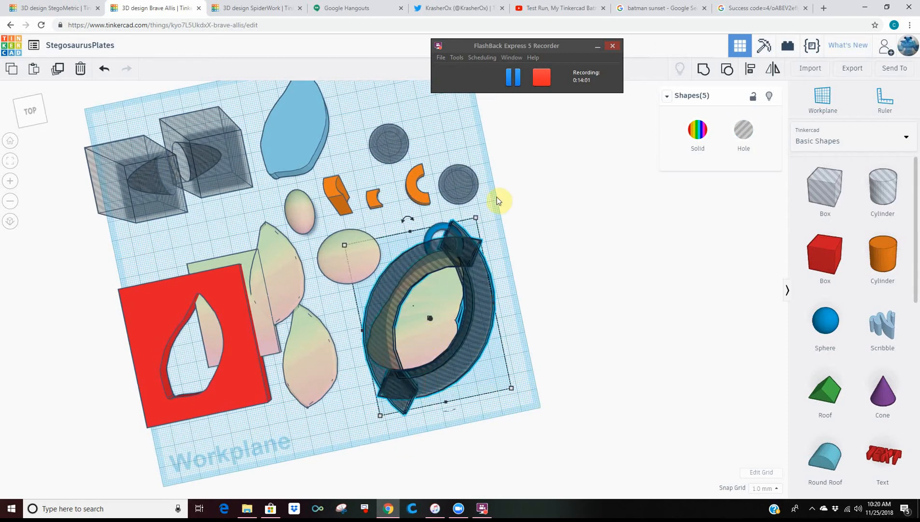
left_click(705, 73)
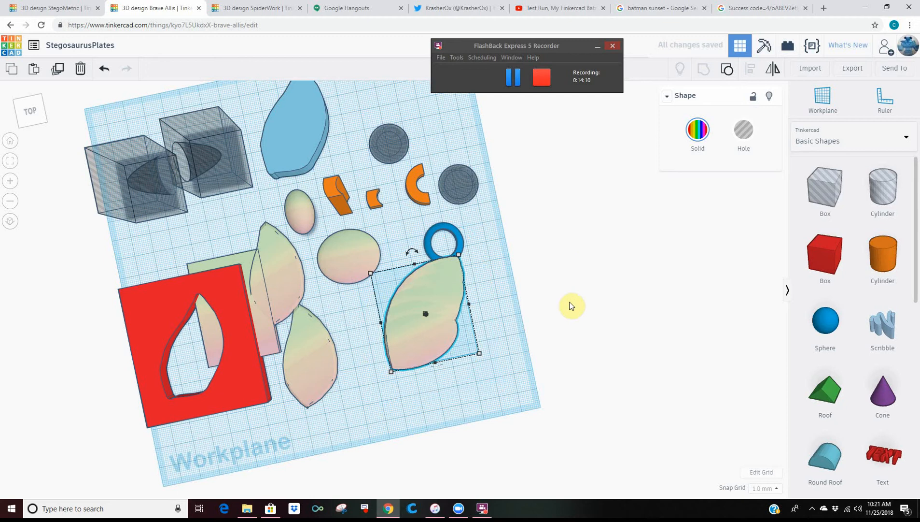
Widen the trimmed plate to 56.01 mm and rotate it counterclockwise on the workplane so its tip points toward the back
right_click_drag(495, 322, 422, 356)
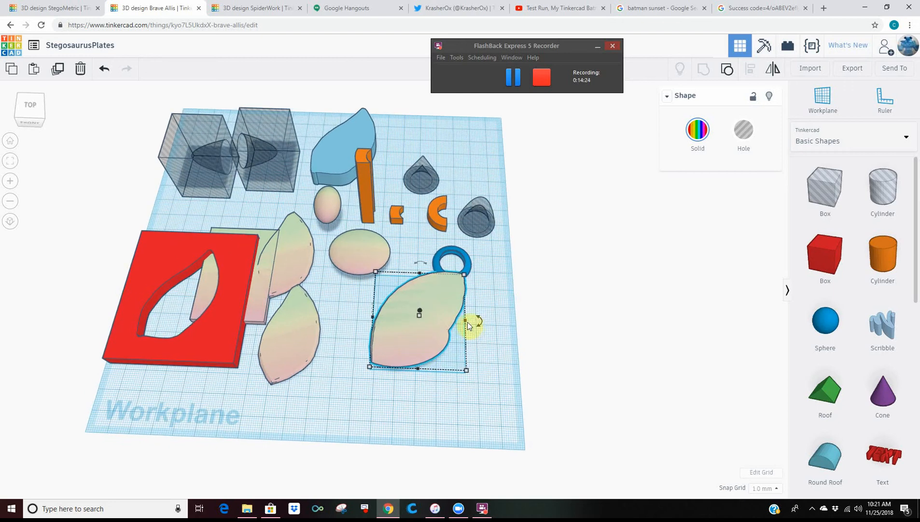
left_click_drag(466, 321, 487, 332)
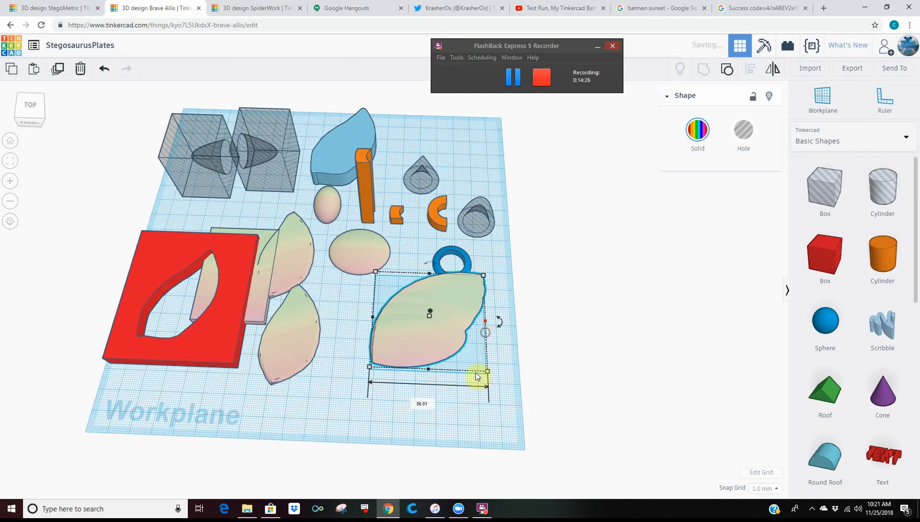
mouse_move(499, 322)
left_click_drag(547, 292, 609, 230)
right_click_drag(558, 267, 573, 357)
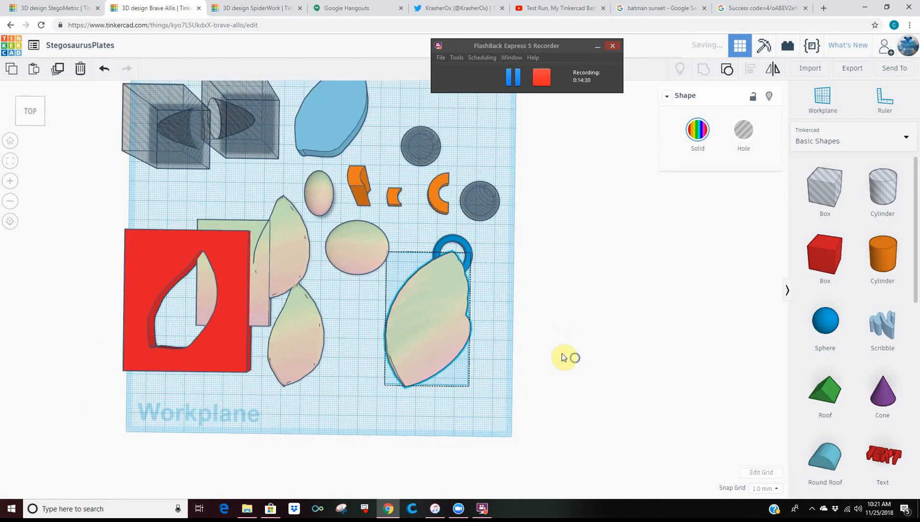
Move the trimmed plate left and widen it on its right side to about 47 mm
left_click_drag(429, 330, 456, 330)
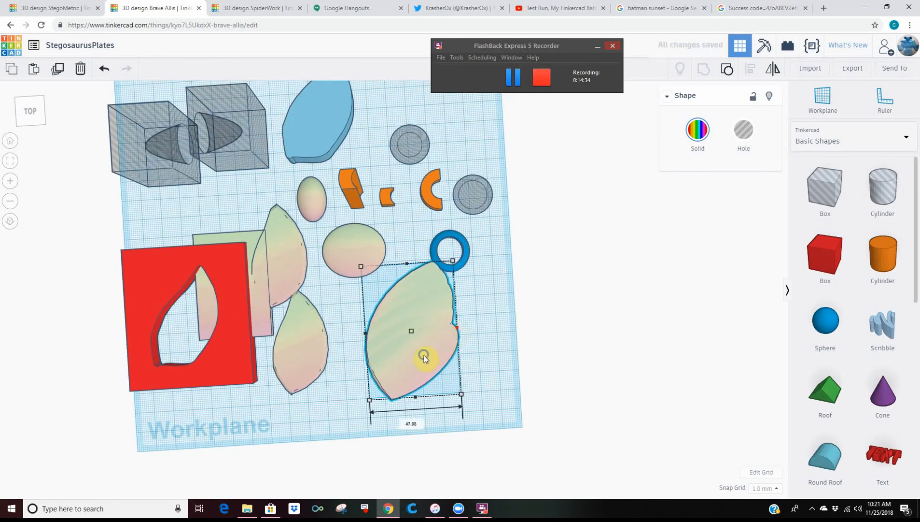
right_click_drag(424, 356, 413, 375)
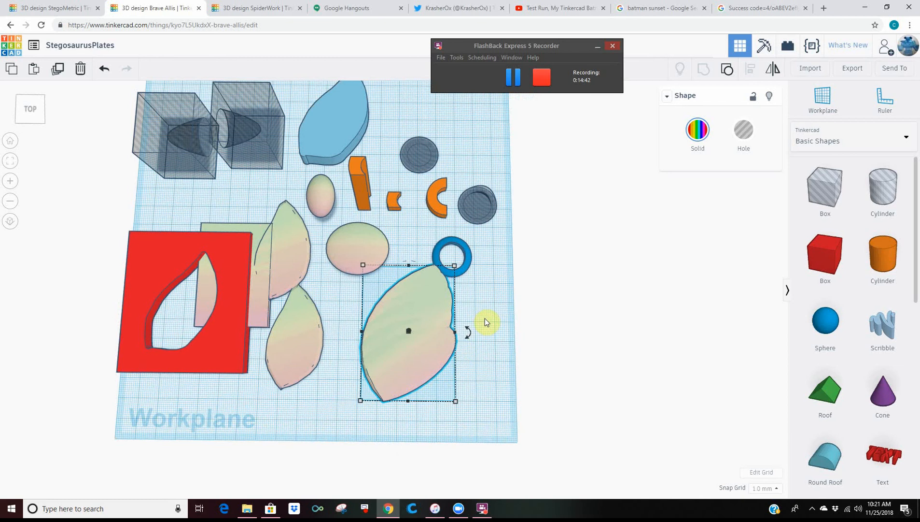